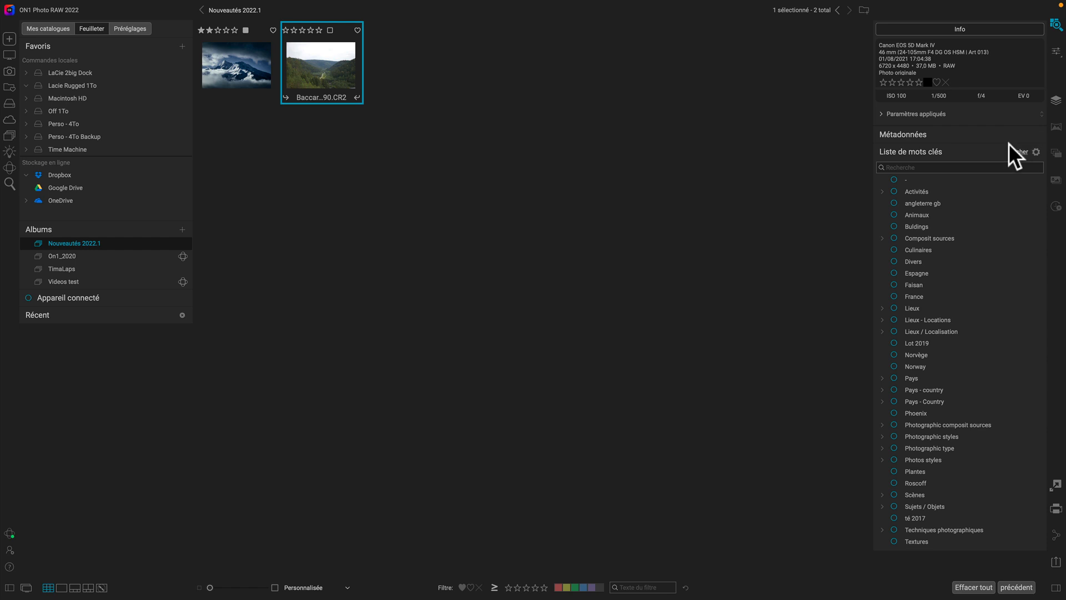
# - Open the Baccarat-21-190.CR2 photo for editing and collapse the presets panel
pyautogui.click(1057, 51)
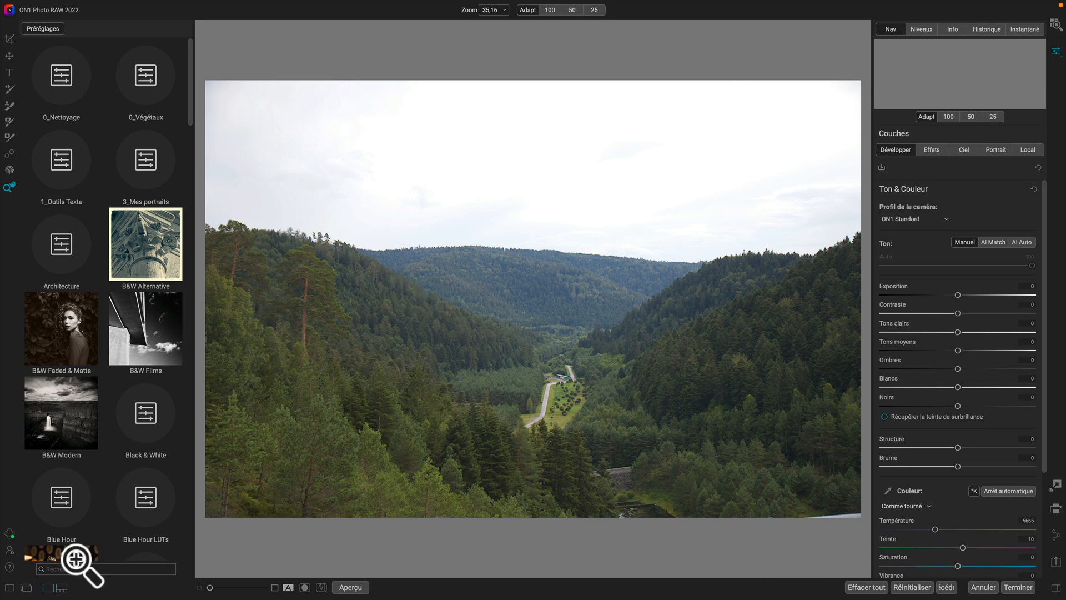
pyautogui.click(9, 588)
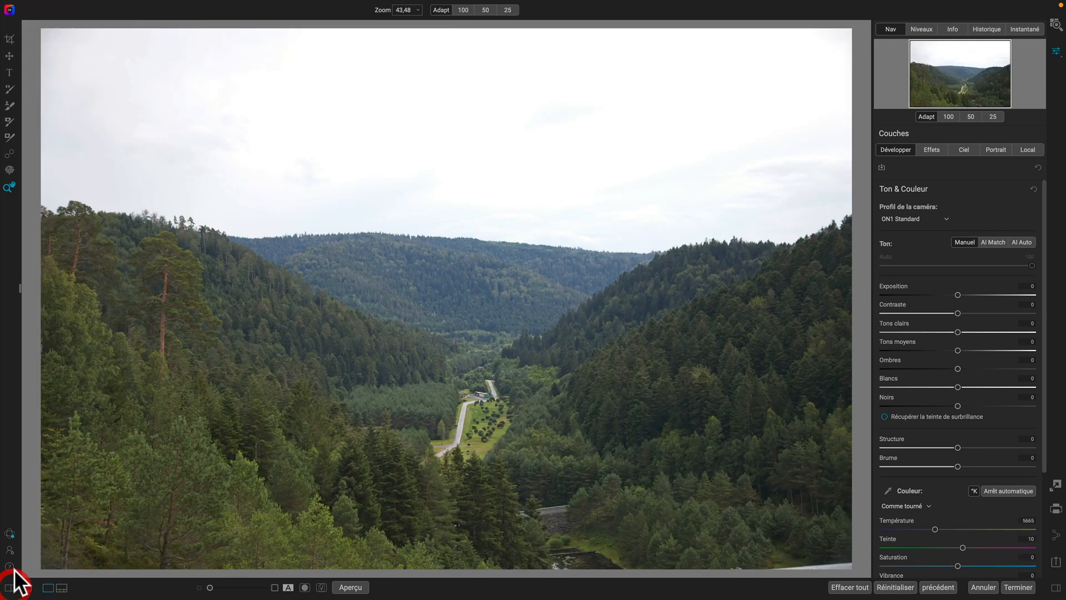
# - Select the Healing Brush and turn on Visualiser la poussière to reveal dust spots
pyautogui.click(9, 154)
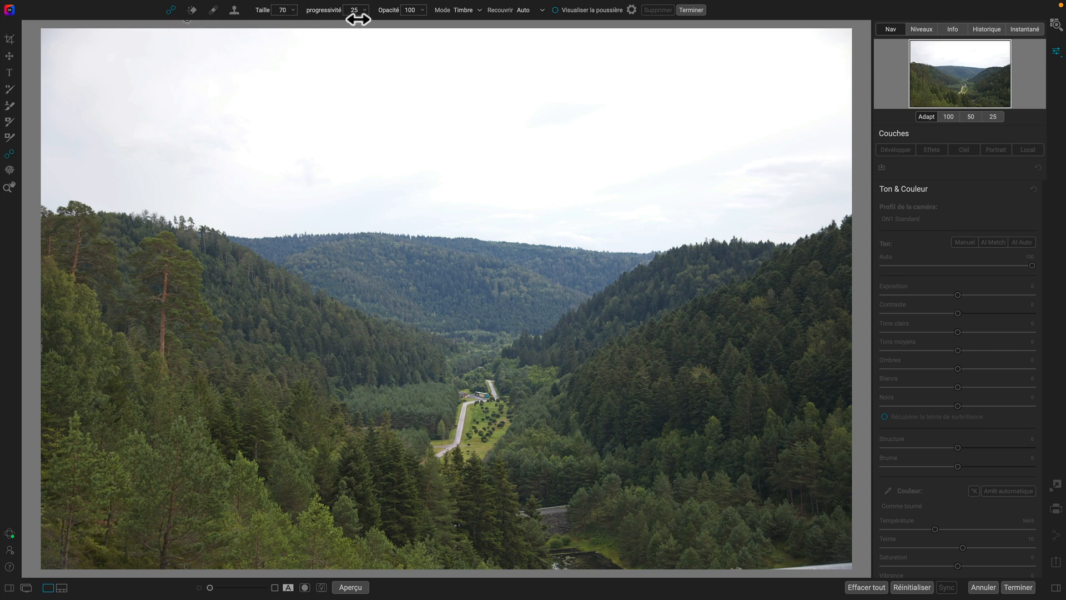
pyautogui.click(555, 10)
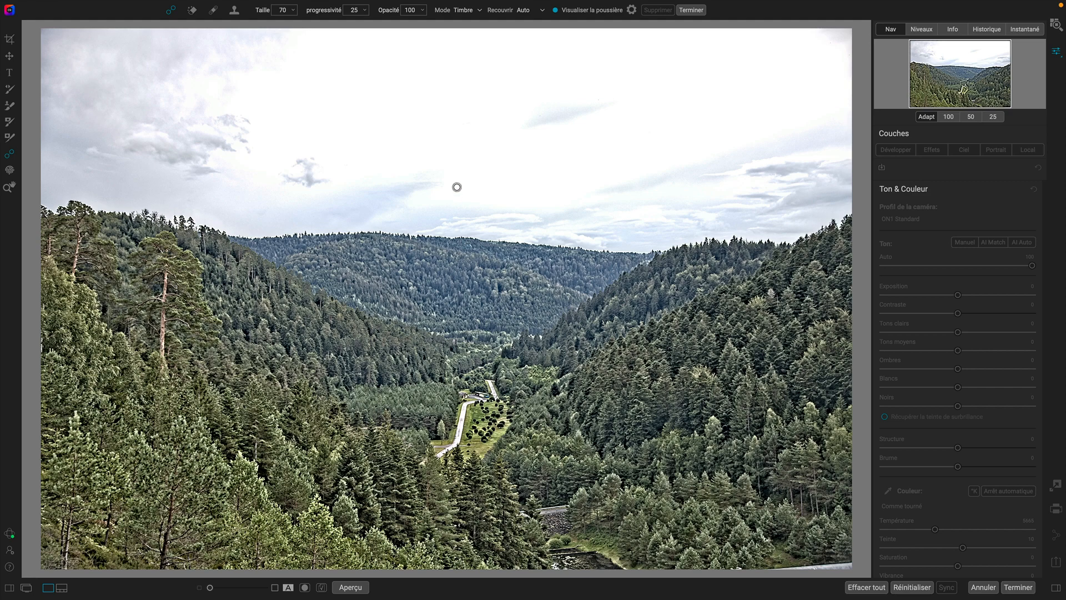
# - Set the healing brush progressivité to 0 while inspecting the sky at 100% zoom
pyautogui.moveTo(628, 141); pyautogui.dragTo(654, 164)
pyautogui.click(948, 116)
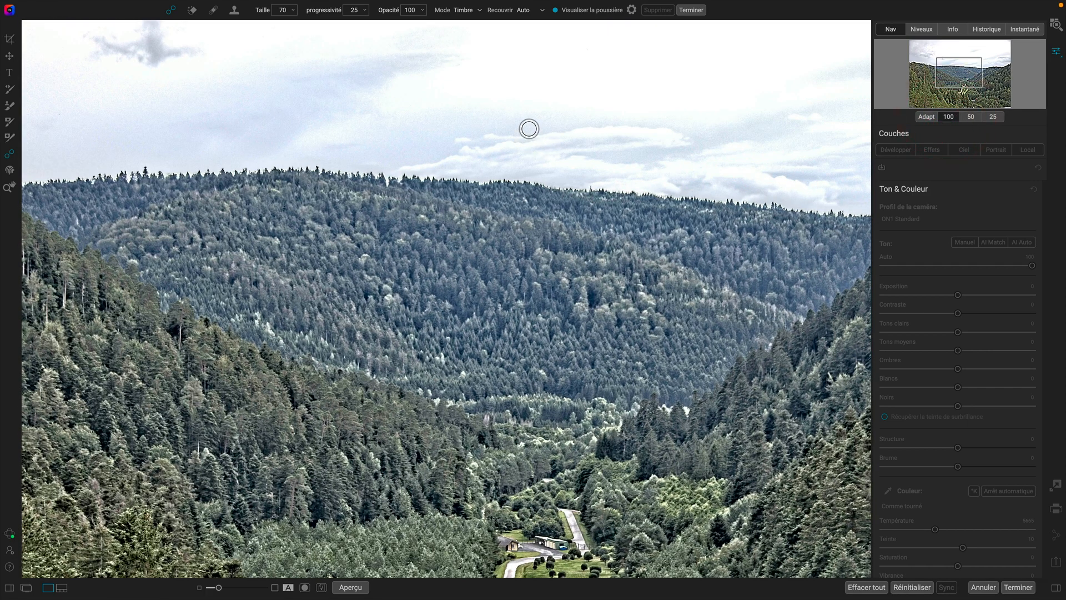
pyautogui.moveTo(704, 111); pyautogui.dragTo(492, 203)
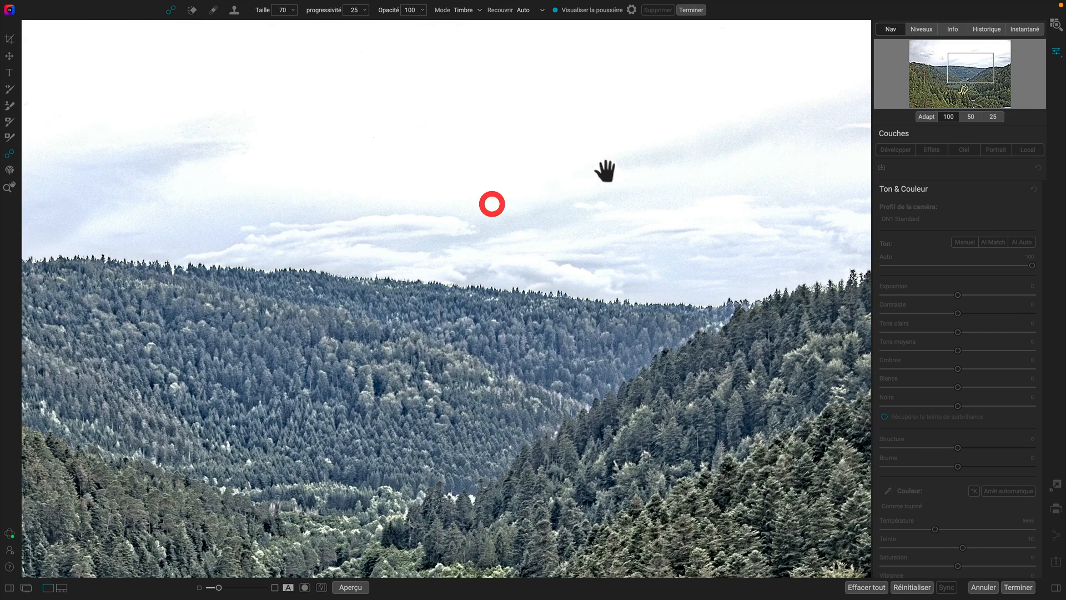
pyautogui.moveTo(731, 165); pyautogui.dragTo(505, 181)
pyautogui.moveTo(799, 195)
pyautogui.mouseDown()
pyautogui.moveTo(609, 212)
pyautogui.moveTo(676, 372)
pyautogui.mouseUp()
pyautogui.moveTo(595, 186); pyautogui.dragTo(722, 190)
pyautogui.moveTo(513, 207); pyautogui.dragTo(583, 228)
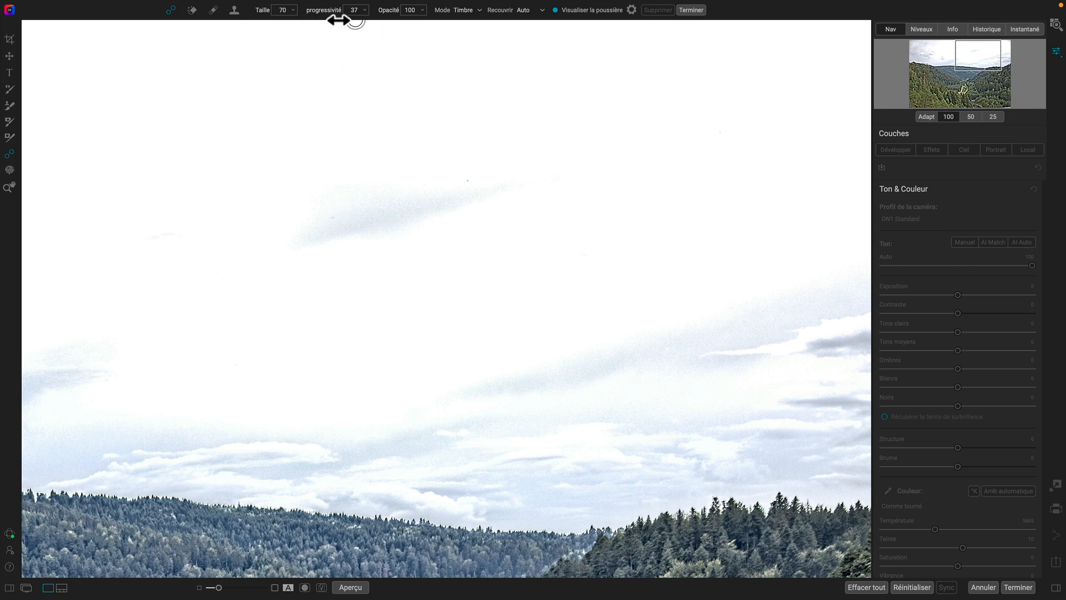
pyautogui.moveTo(355, 21); pyautogui.dragTo(256, 19)
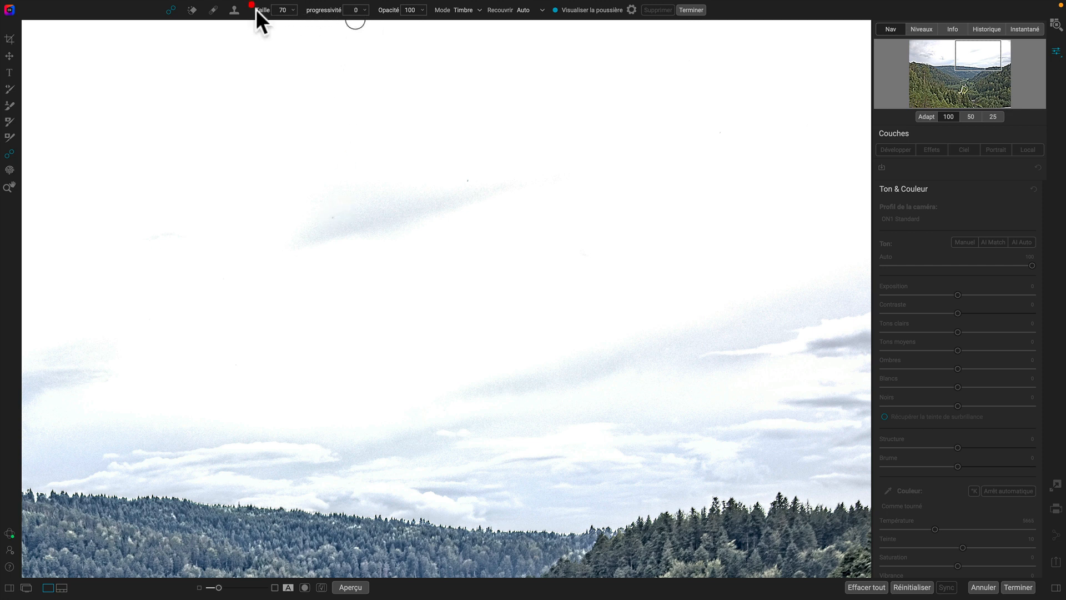
# - Heal two dust spots in the sky above the hills with single healing brush clicks
pyautogui.click(556, 10)
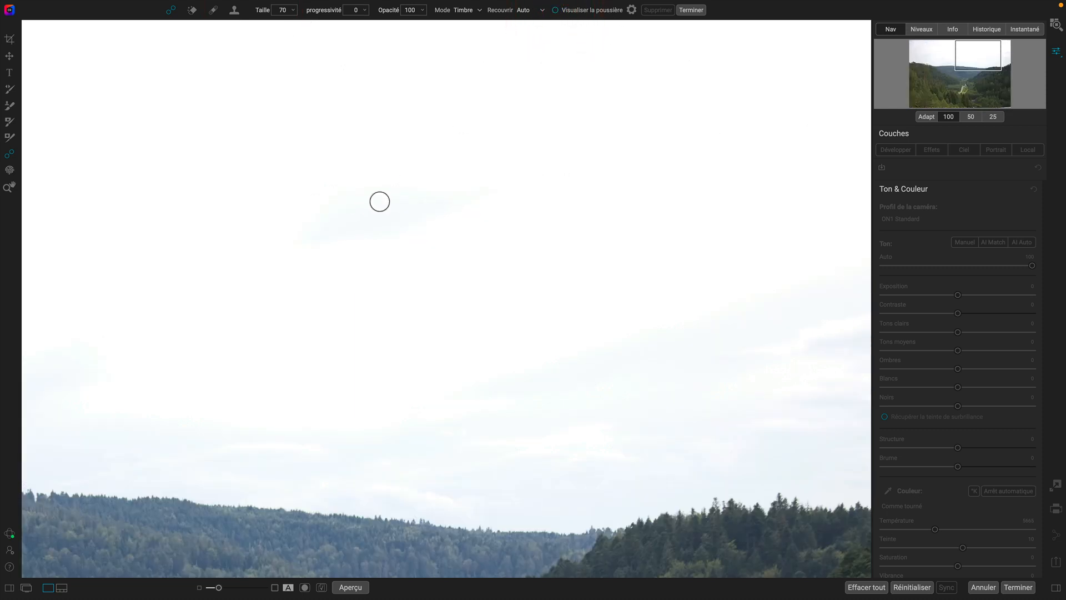
pyautogui.click(555, 9)
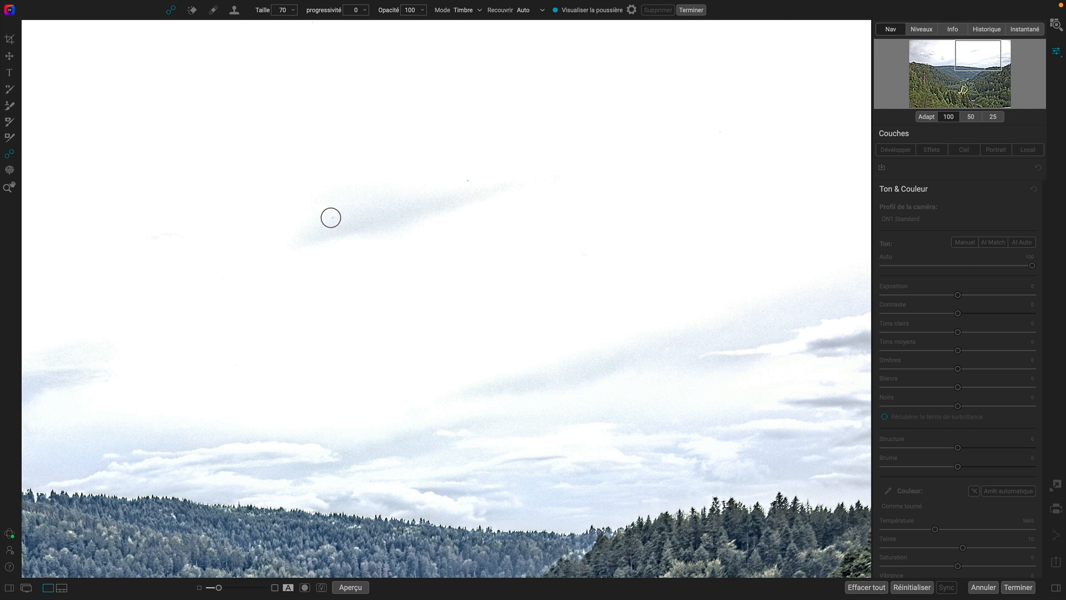
pyautogui.click(333, 218)
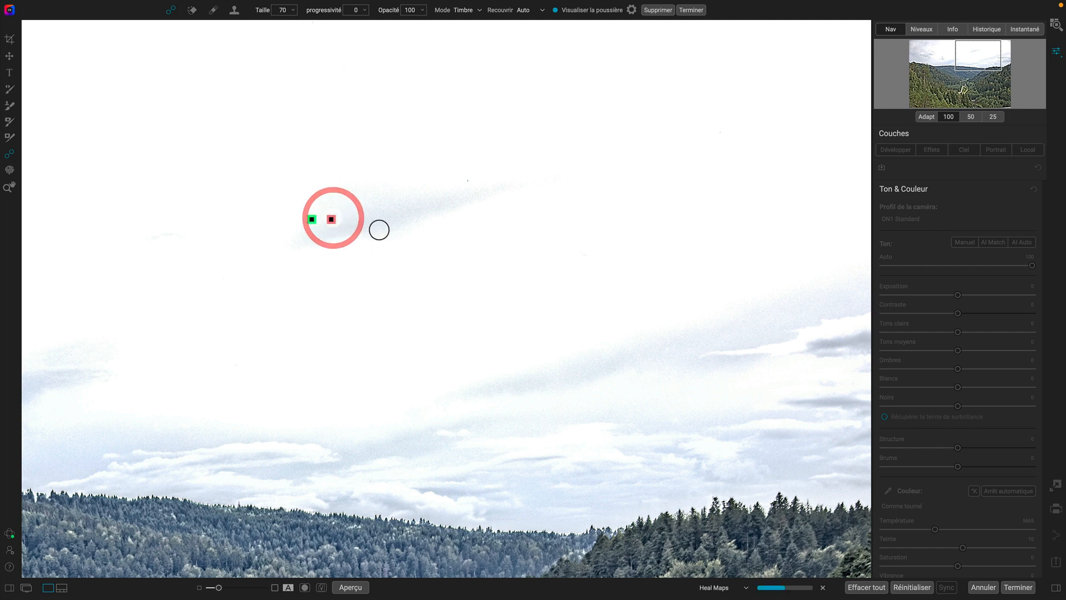
pyautogui.click(468, 182)
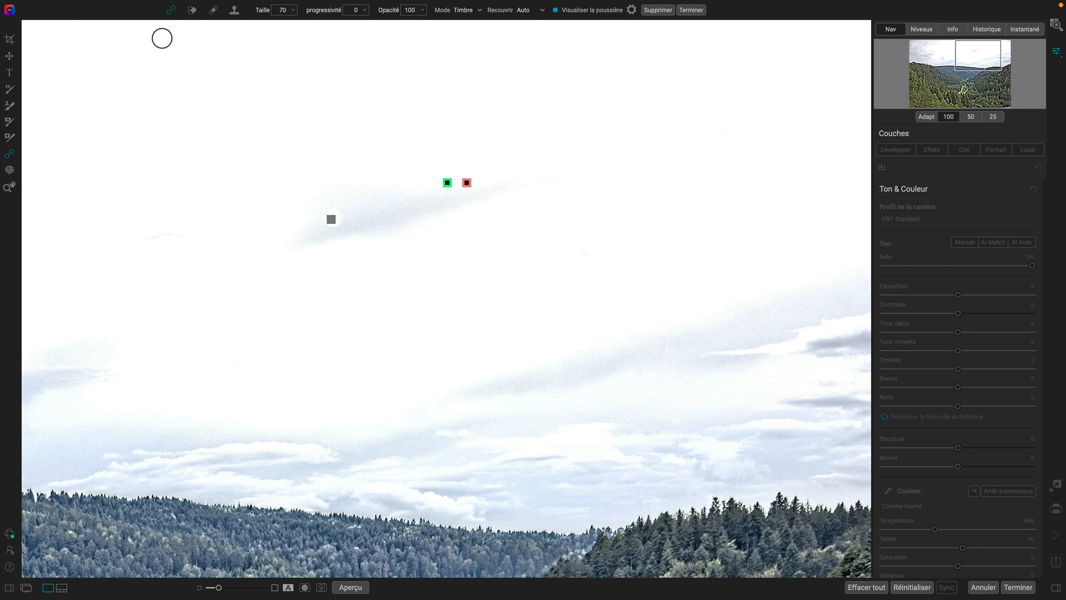
# - Heal three dust spots near the upper-right corner of the sky
pyautogui.press('space')
pyautogui.moveTo(344, 166); pyautogui.dragTo(609, 172)
pyautogui.moveTo(324, 238); pyautogui.dragTo(510, 226)
pyautogui.press('space')
pyautogui.moveTo(223, 206)
pyautogui.mouseDown()
pyautogui.moveTo(478, 221)
pyautogui.moveTo(409, 213)
pyautogui.moveTo(471, 207)
pyautogui.mouseUp()
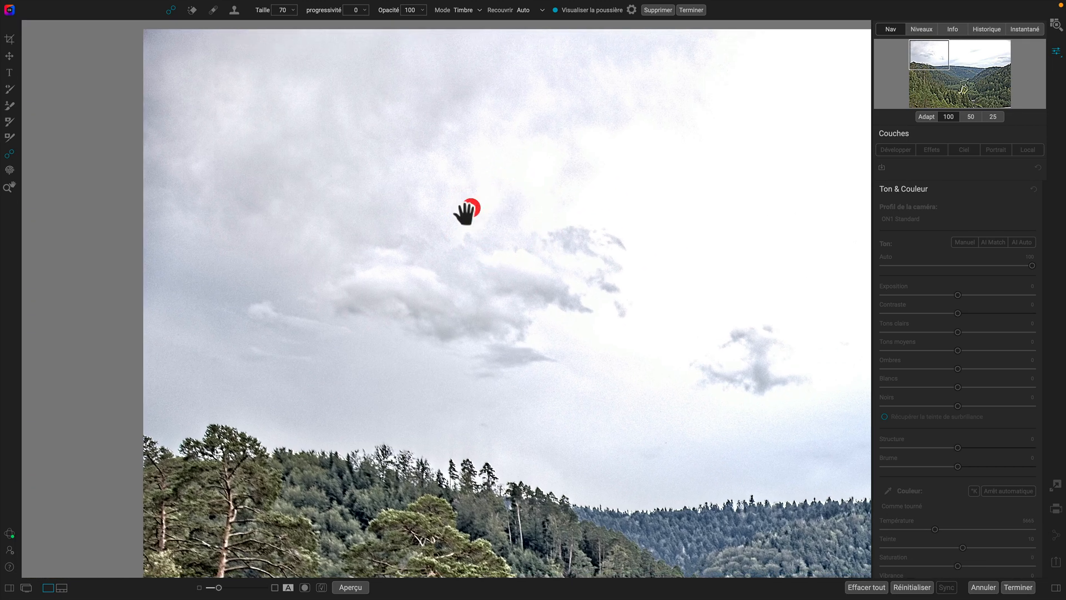
pyautogui.moveTo(359, 357); pyautogui.dragTo(171, 177)
pyautogui.moveTo(597, 326); pyautogui.dragTo(140, 433)
pyautogui.moveTo(501, 309); pyautogui.dragTo(490, 309)
pyautogui.moveTo(680, 394); pyautogui.dragTo(410, 282)
pyautogui.press('space')
pyautogui.moveTo(638, 305); pyautogui.dragTo(548, 367)
pyautogui.moveTo(570, 180); pyautogui.dragTo(668, 293)
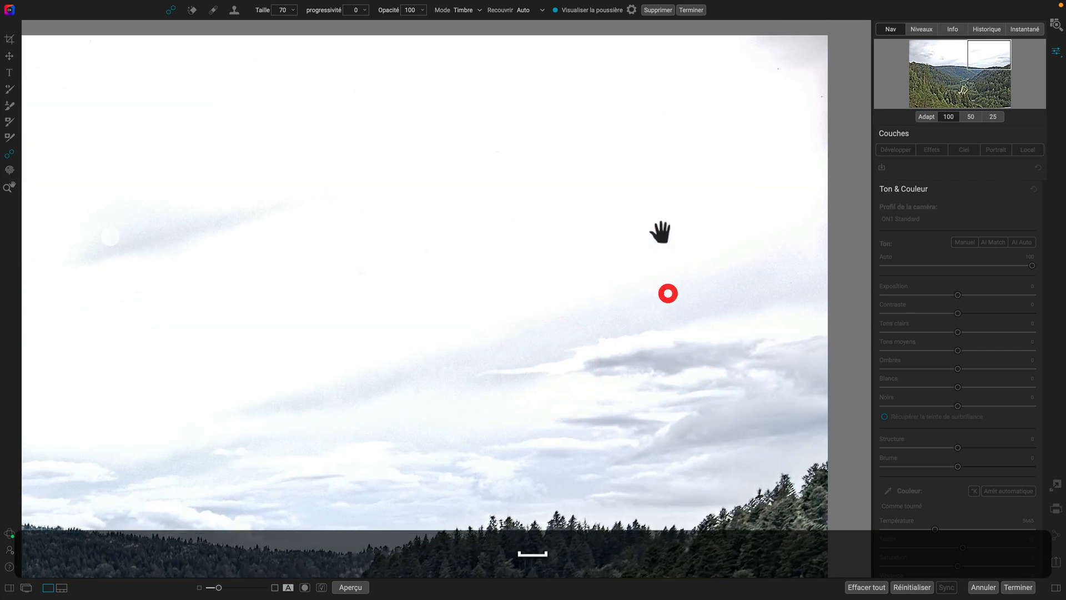
pyautogui.click(778, 67)
pyautogui.click(726, 50)
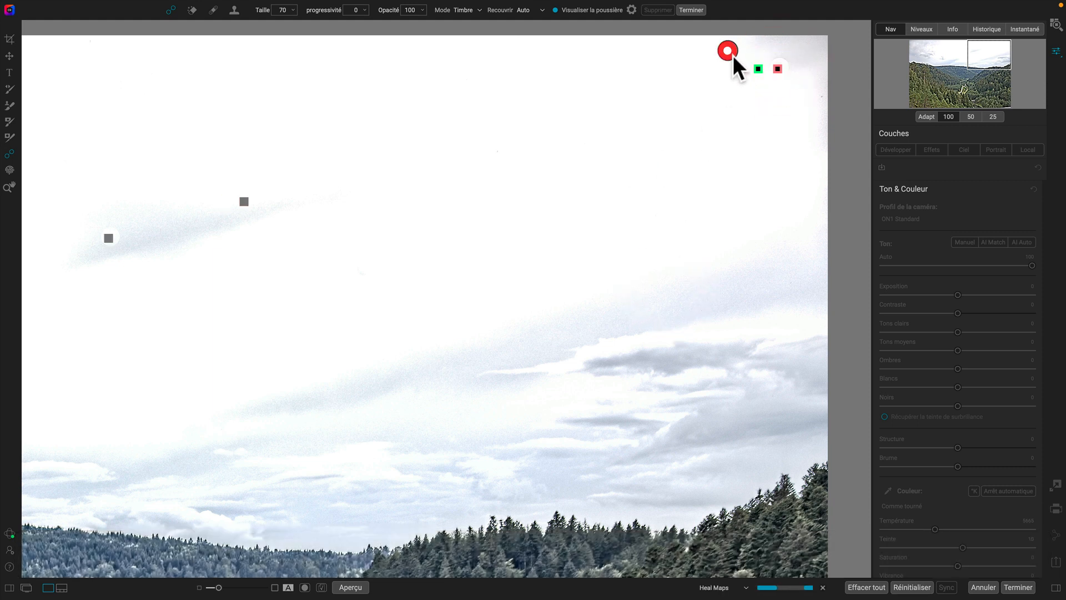
pyautogui.click(820, 97)
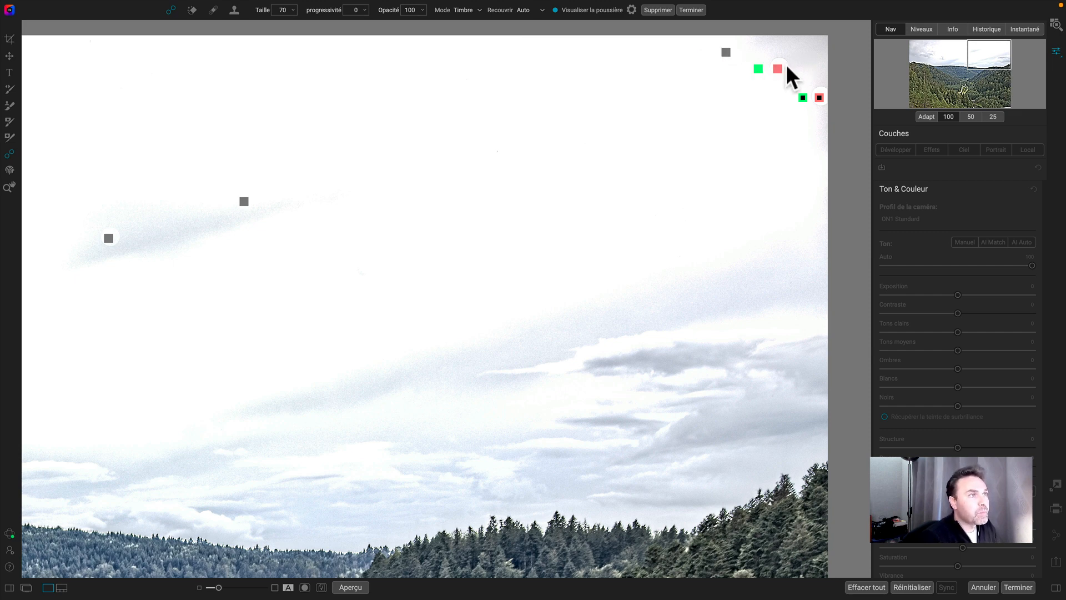
# - Select and delete the two healing spots near the top edge of the sky
pyautogui.click(725, 51)
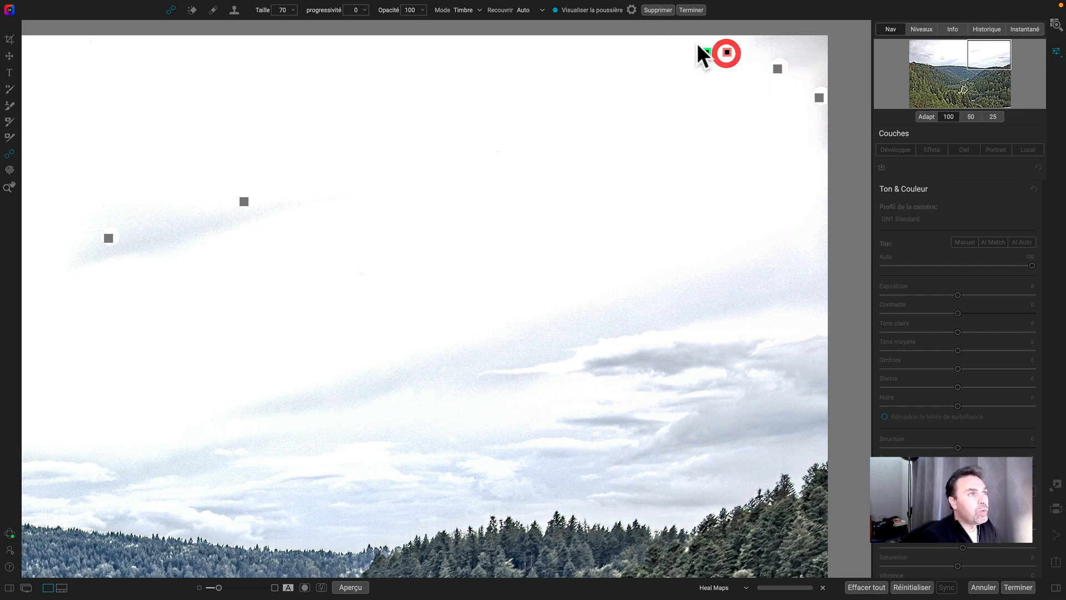
pyautogui.click(657, 10)
pyautogui.click(776, 65)
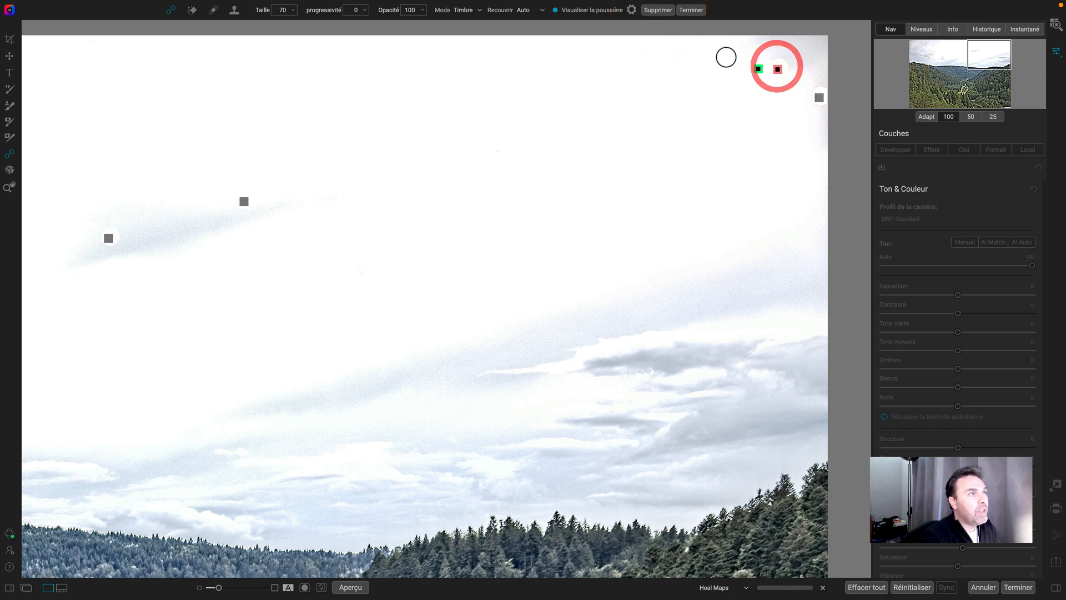
pyautogui.click(661, 11)
# - Heal the two dust spots near the top edge again and apply the healing brush
pyautogui.click(564, 10)
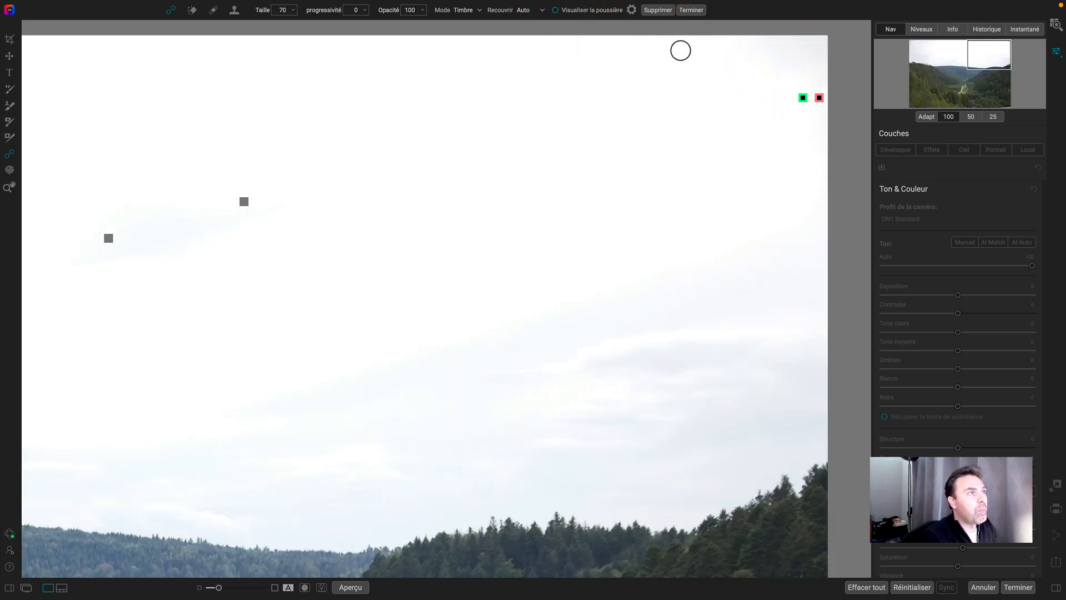
pyautogui.click(557, 10)
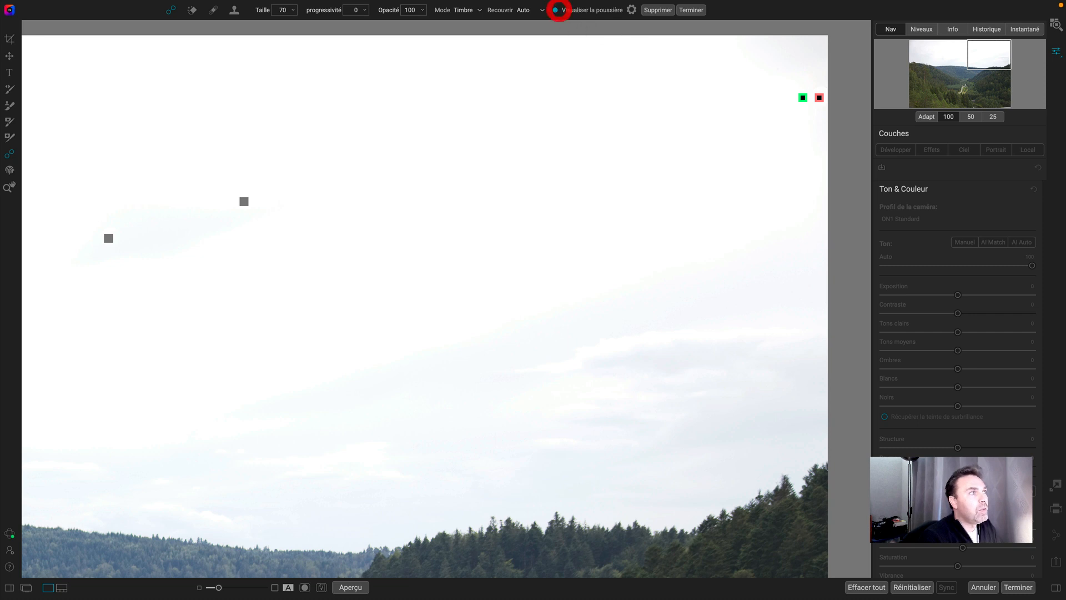
pyautogui.click(776, 68)
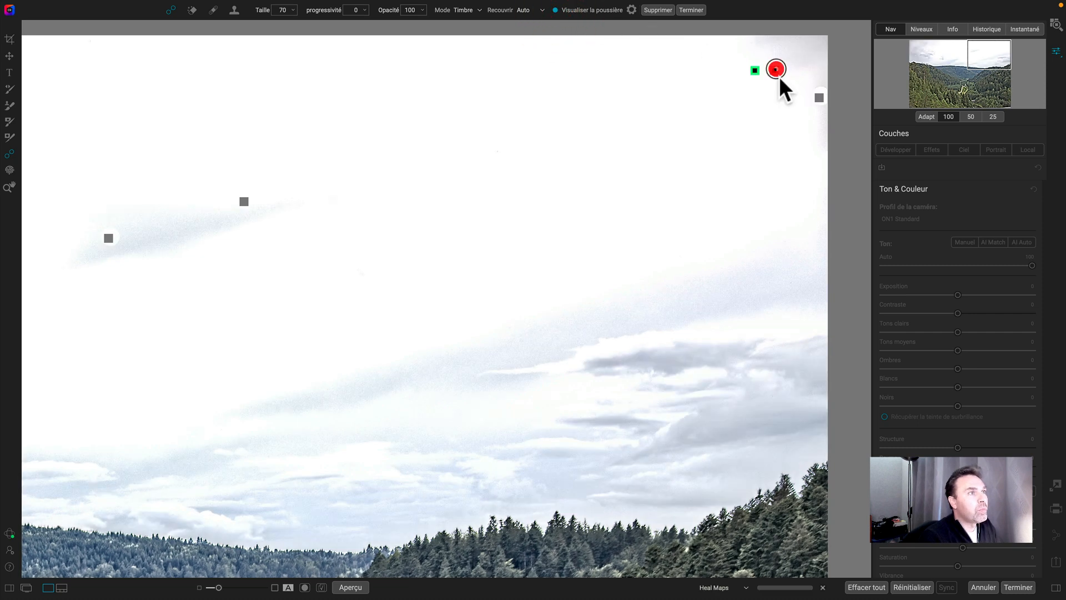
pyautogui.click(722, 51)
pyautogui.click(688, 10)
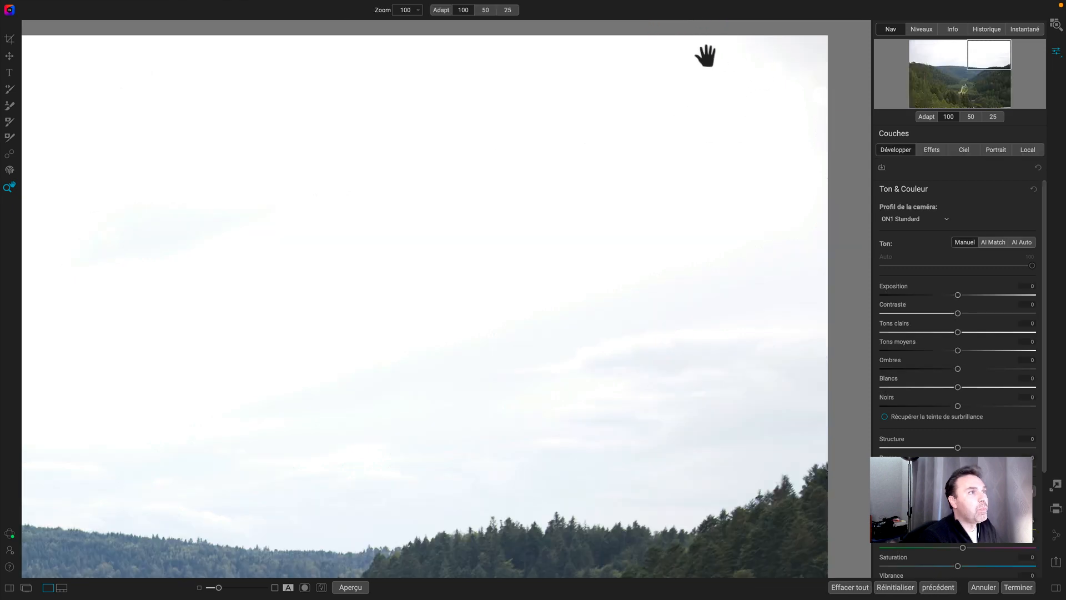
# - Switch to the La rosière-21-441-mast-1.tif photo using the filmstrip and hide the filmstrip
pyautogui.click(492, 307)
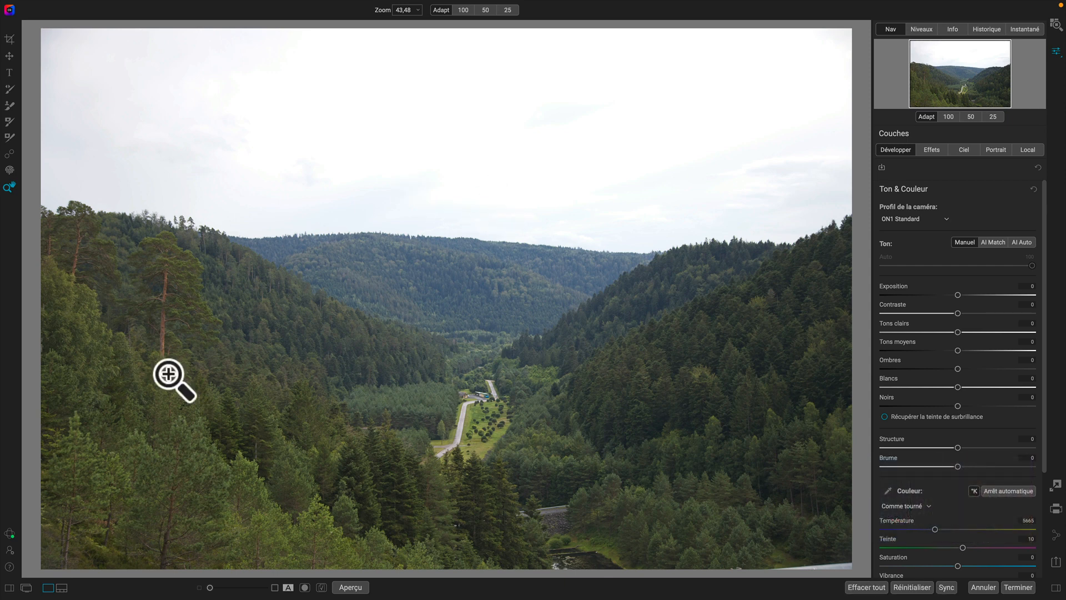
pyautogui.click(62, 587)
pyautogui.click(58, 543)
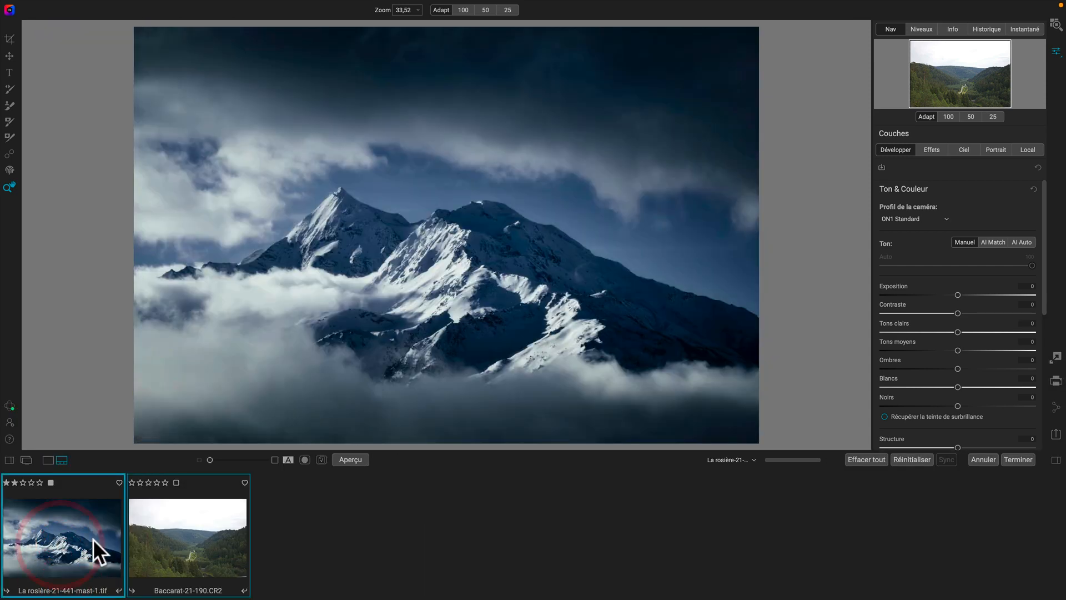
pyautogui.click(61, 460)
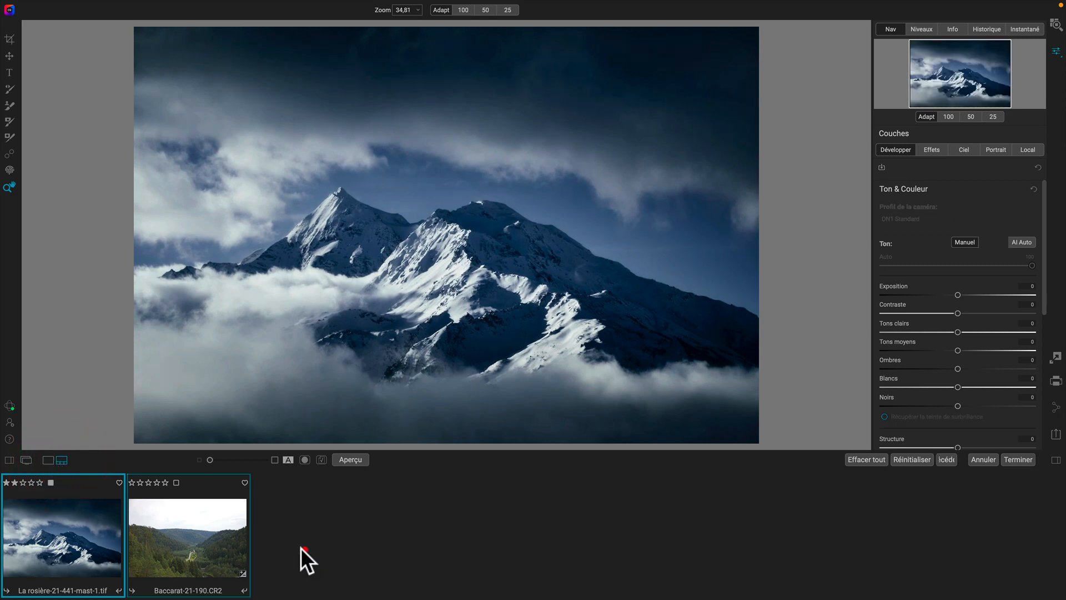
pyautogui.click(302, 548)
pyautogui.click(48, 460)
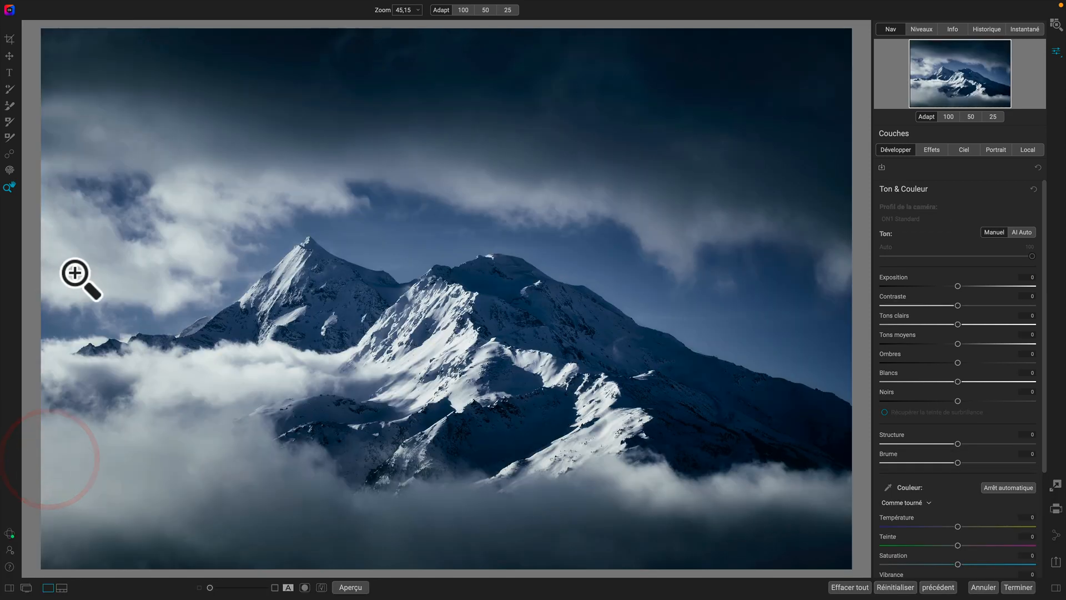
# - Activate the Liquify tool in pinch mode with a brush size of 1300 and pressure 50
pyautogui.click(9, 170)
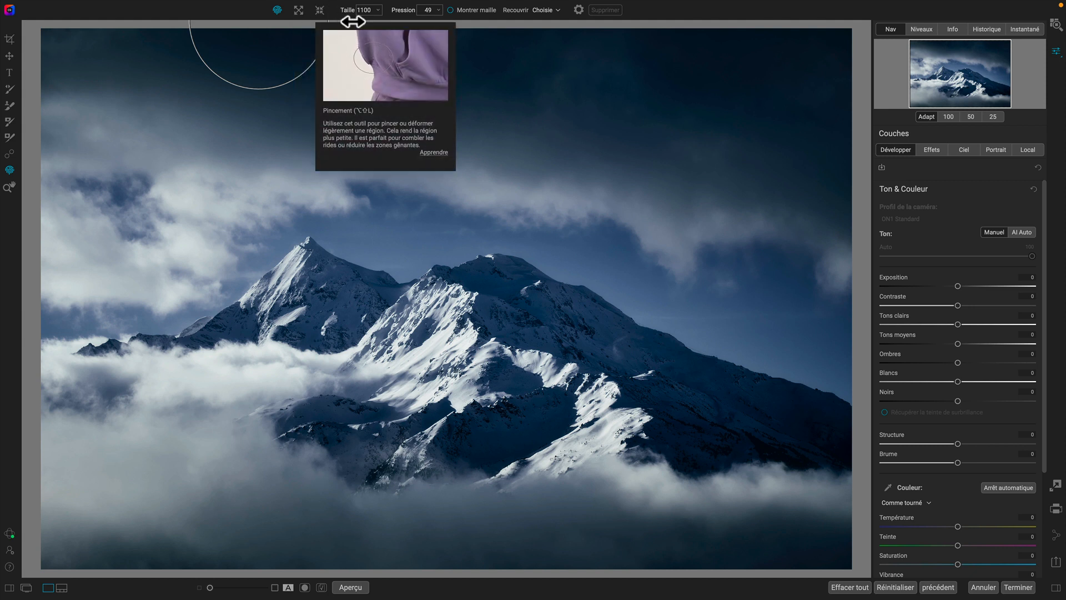
pyautogui.moveTo(360, 19)
pyautogui.mouseDown()
pyautogui.moveTo(419, 19)
pyautogui.moveTo(325, 17)
pyautogui.moveTo(405, 22)
pyautogui.mouseUp()
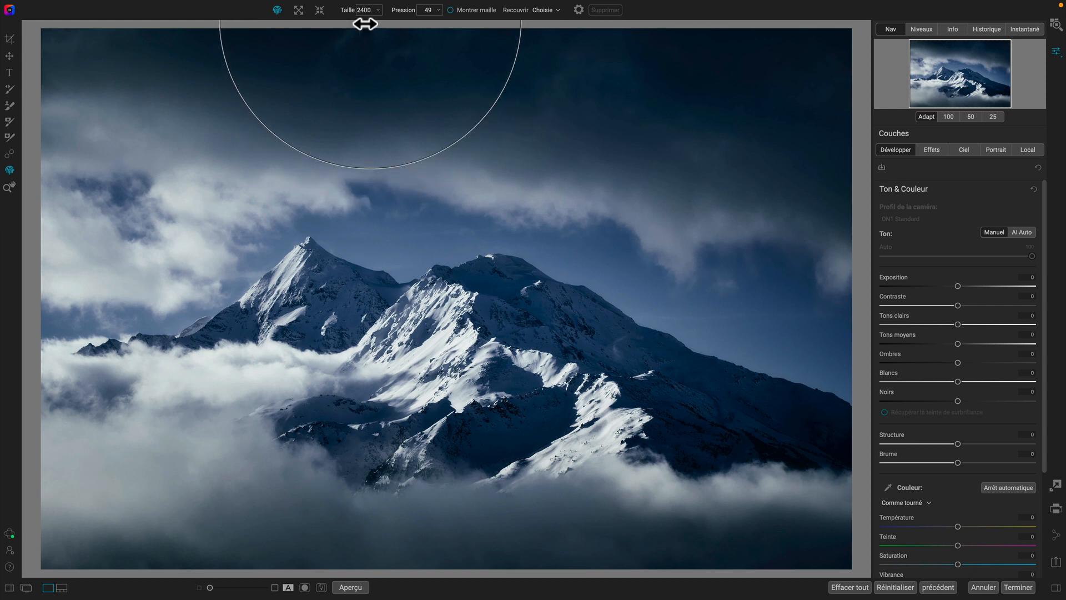
pyautogui.moveTo(364, 19); pyautogui.dragTo(339, 22)
pyautogui.click(320, 10)
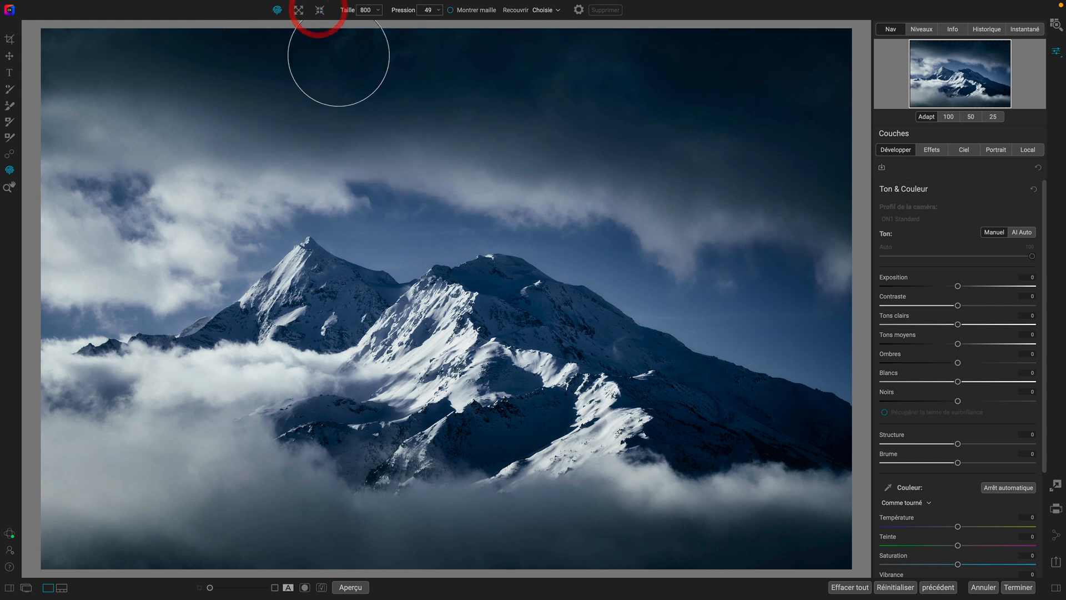
pyautogui.moveTo(364, 22); pyautogui.dragTo(352, 11)
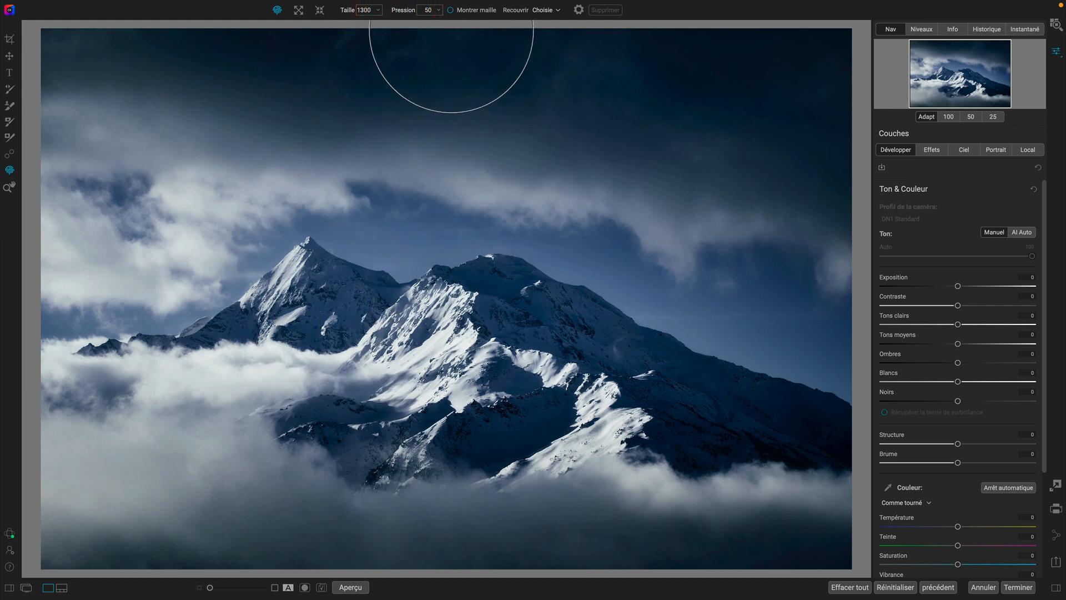
# - Warp the left summit with the mesh displayed, then delete the warp and hide the mesh
pyautogui.click(450, 10)
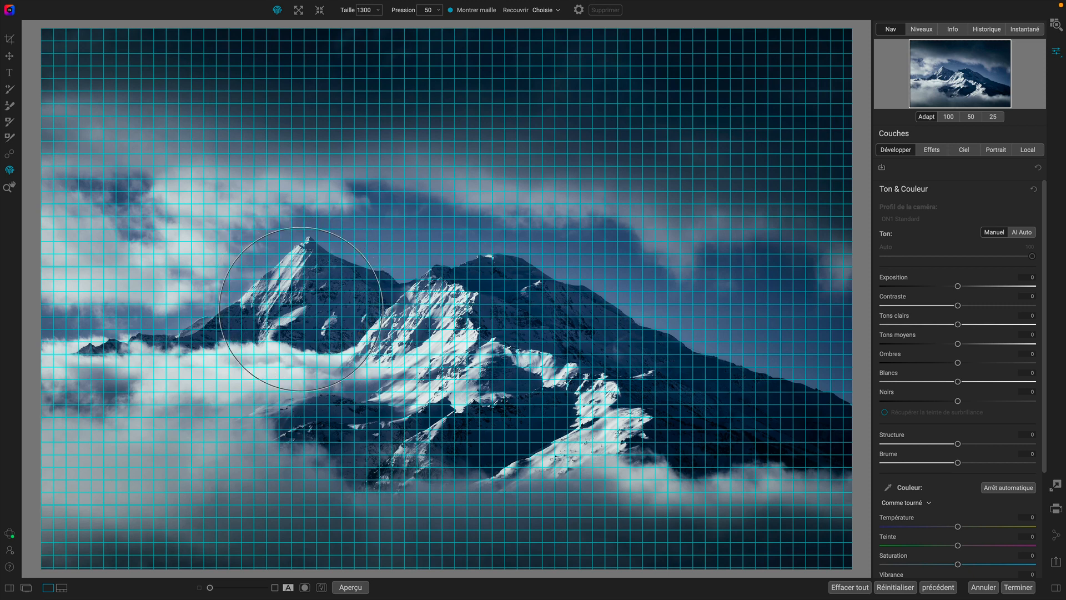
pyautogui.moveTo(300, 306)
pyautogui.mouseDown()
pyautogui.moveTo(303, 269)
pyautogui.moveTo(245, 252)
pyautogui.moveTo(247, 289)
pyautogui.moveTo(291, 316)
pyautogui.moveTo(346, 284)
pyautogui.moveTo(298, 292)
pyautogui.moveTo(345, 286)
pyautogui.moveTo(346, 313)
pyautogui.mouseUp()
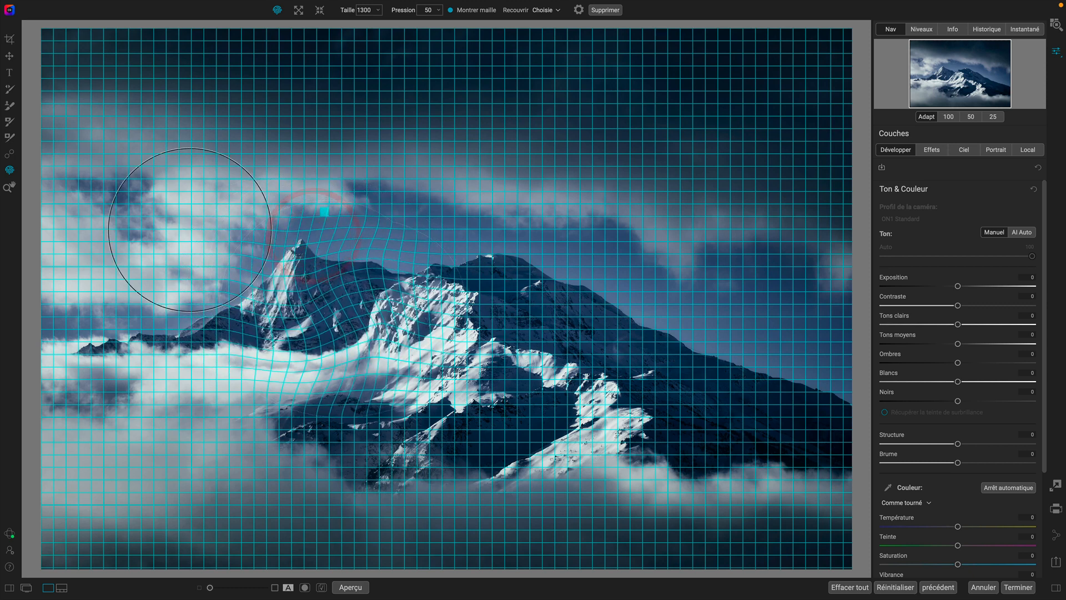
pyautogui.click(322, 210)
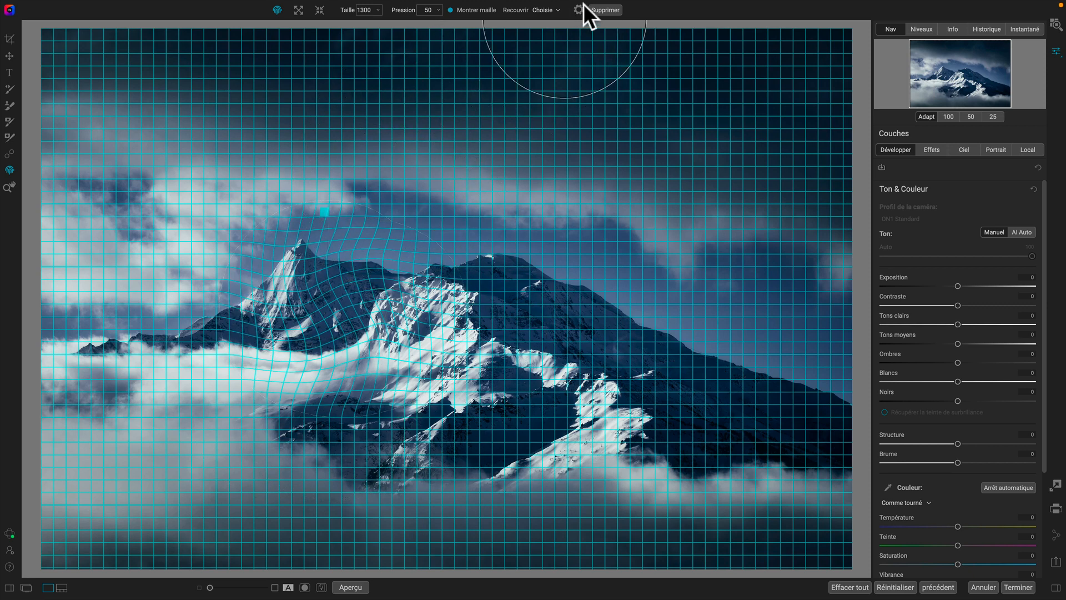
pyautogui.click(605, 10)
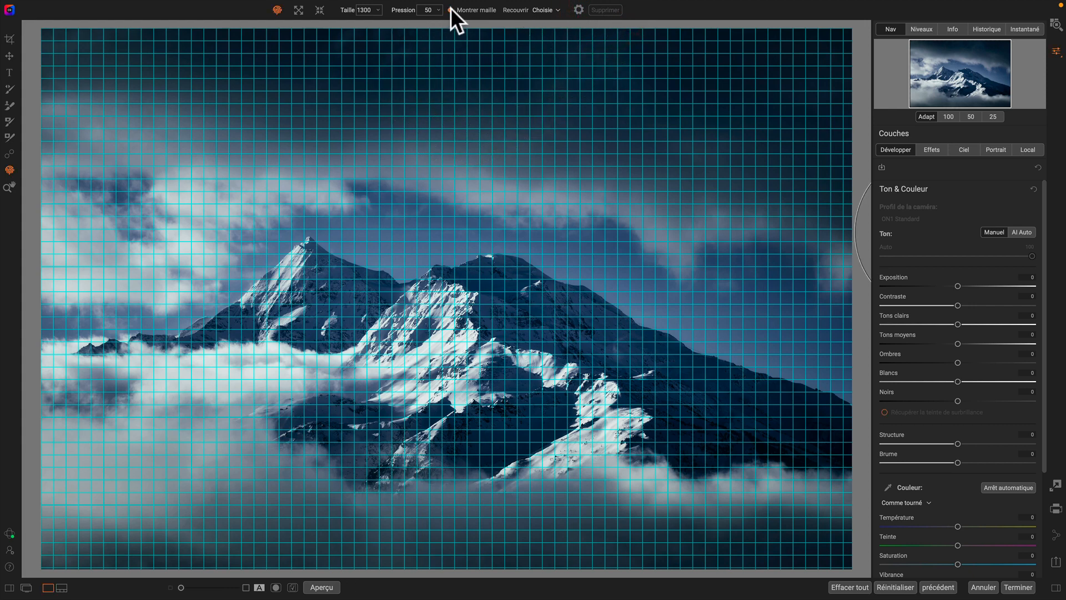
pyautogui.click(451, 9)
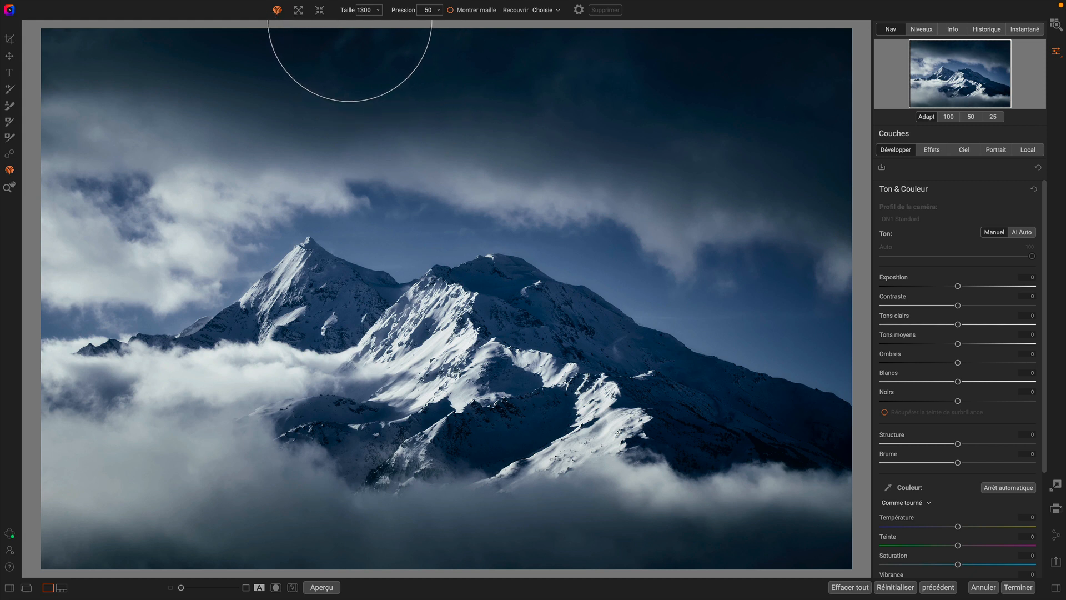
# - Push both mountain summits upward with the Liquify brush
pyautogui.moveTo(302, 267); pyautogui.dragTo(298, 242)
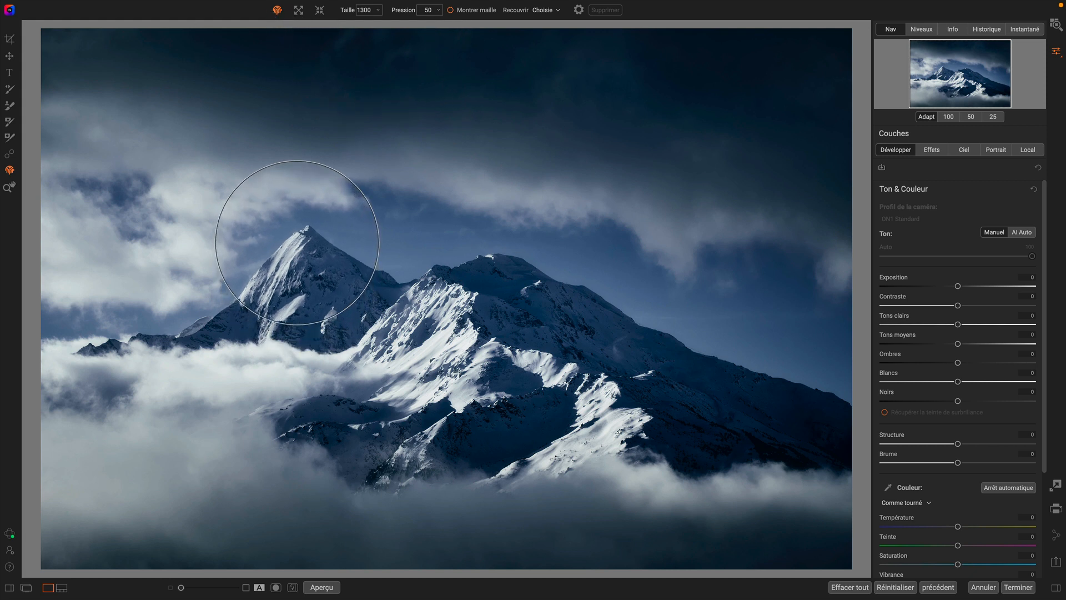
pyautogui.click(298, 242)
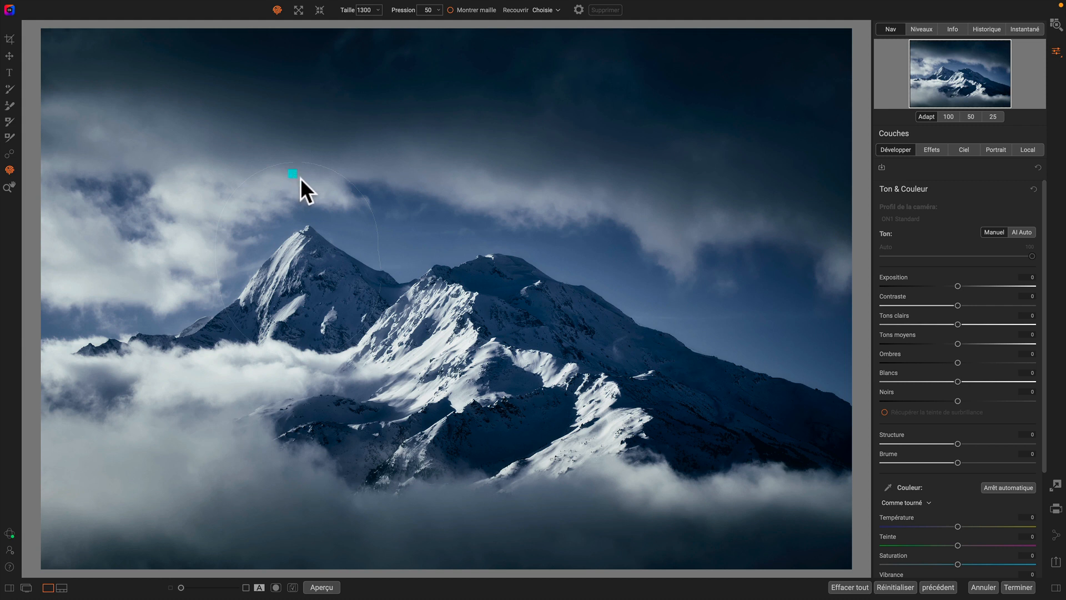
pyautogui.moveTo(494, 317); pyautogui.dragTo(495, 273)
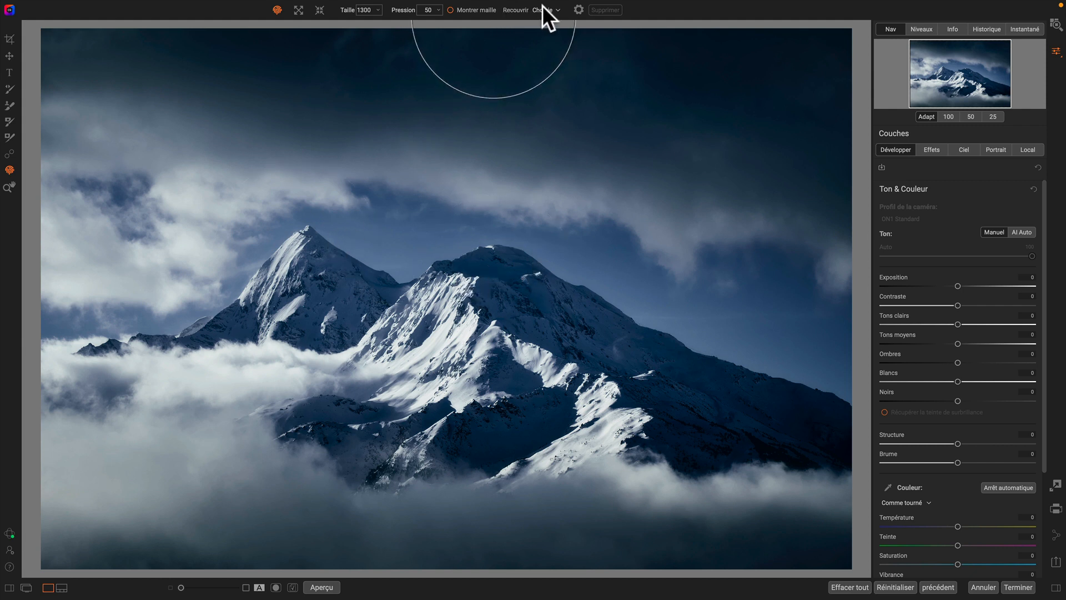
# - Set the Recouvrir option to Auto and reposition the warp points on both summits
pyautogui.click(542, 21)
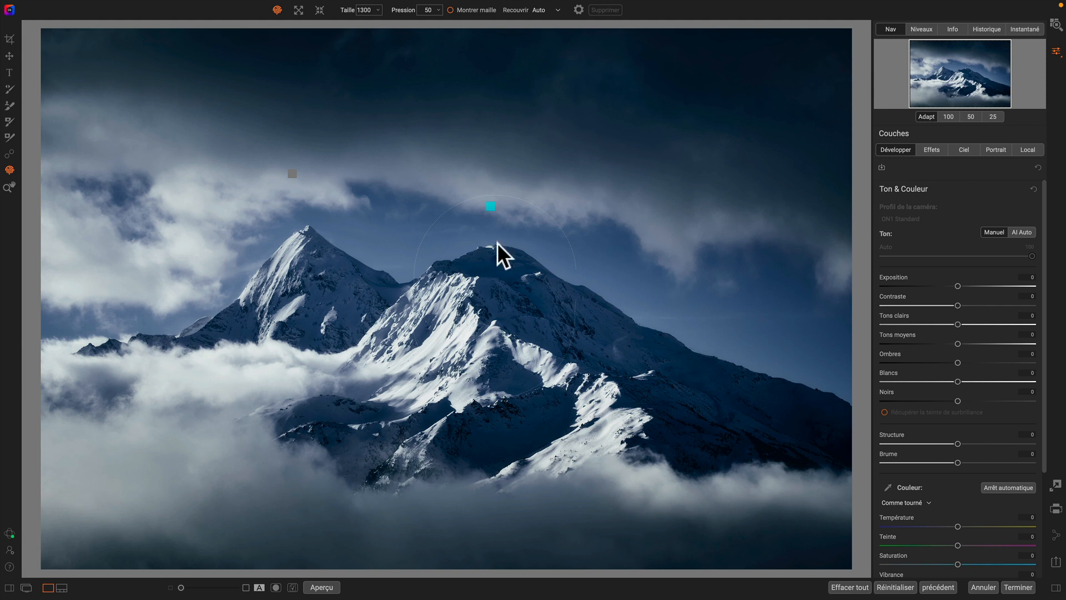
pyautogui.click(491, 206)
pyautogui.click(293, 174)
pyautogui.moveTo(292, 174)
pyautogui.mouseDown()
pyautogui.moveTo(281, 202)
pyautogui.moveTo(308, 224)
pyautogui.moveTo(278, 219)
pyautogui.moveTo(292, 212)
pyautogui.mouseUp()
pyautogui.moveTo(297, 282); pyautogui.dragTo(287, 272)
pyautogui.moveTo(482, 261)
pyautogui.mouseDown()
pyautogui.moveTo(459, 272)
pyautogui.moveTo(482, 269)
pyautogui.mouseUp()
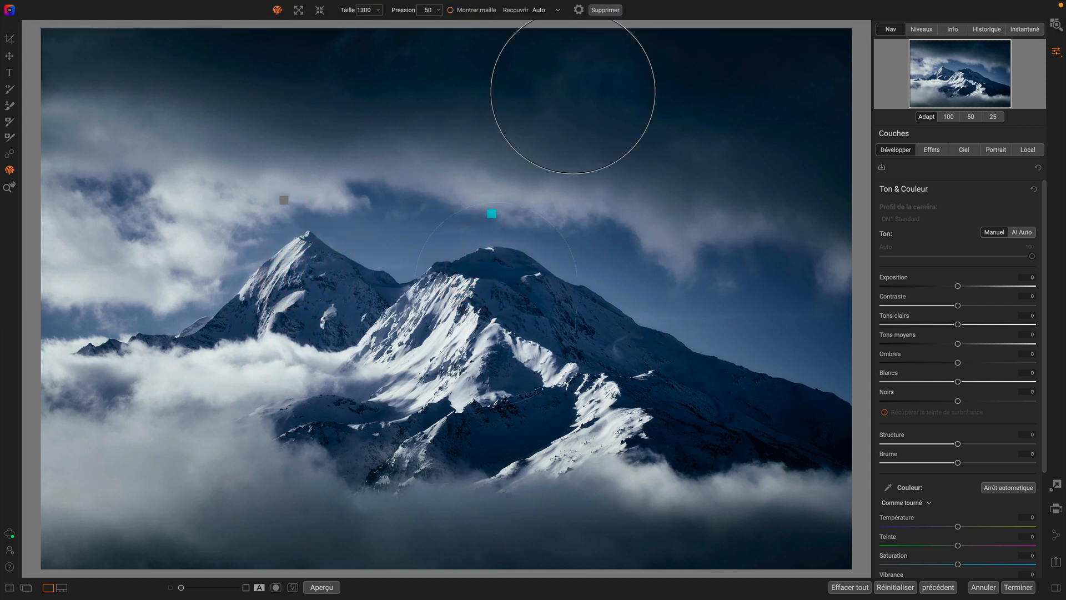
# - Delete both summit warps
pyautogui.click(600, 10)
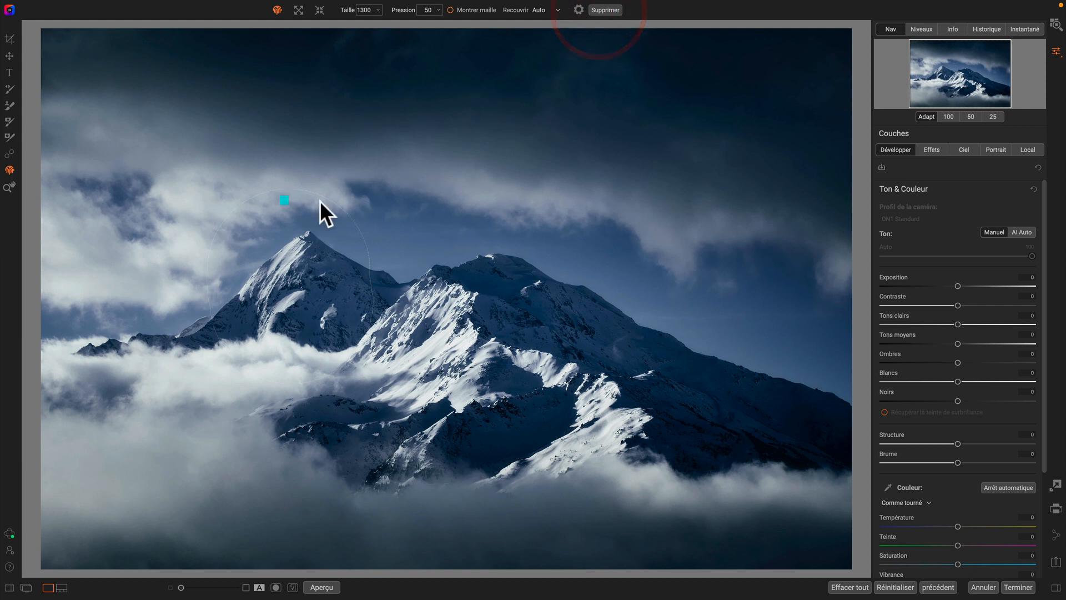
pyautogui.click(604, 10)
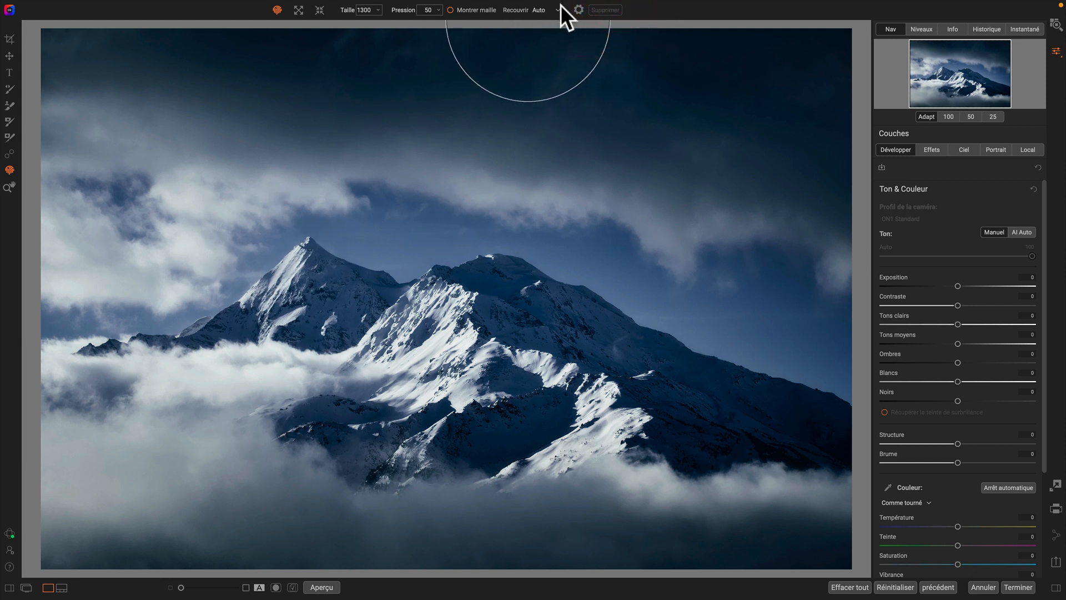
# - Open the Liquify settings menu to view the tablet size and pressure options
pyautogui.click(580, 9)
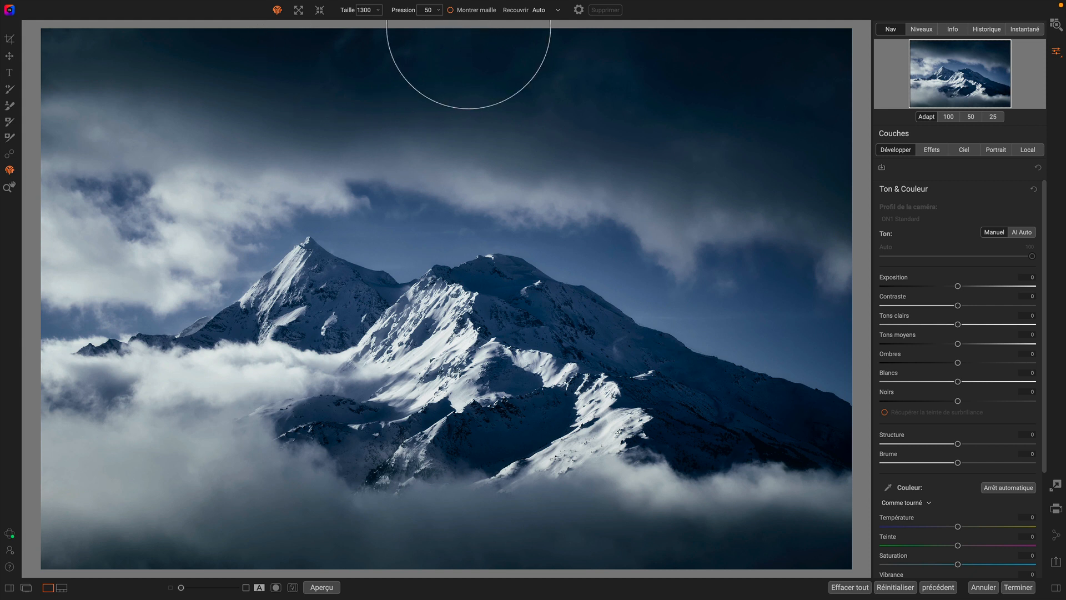
pyautogui.click(577, 9)
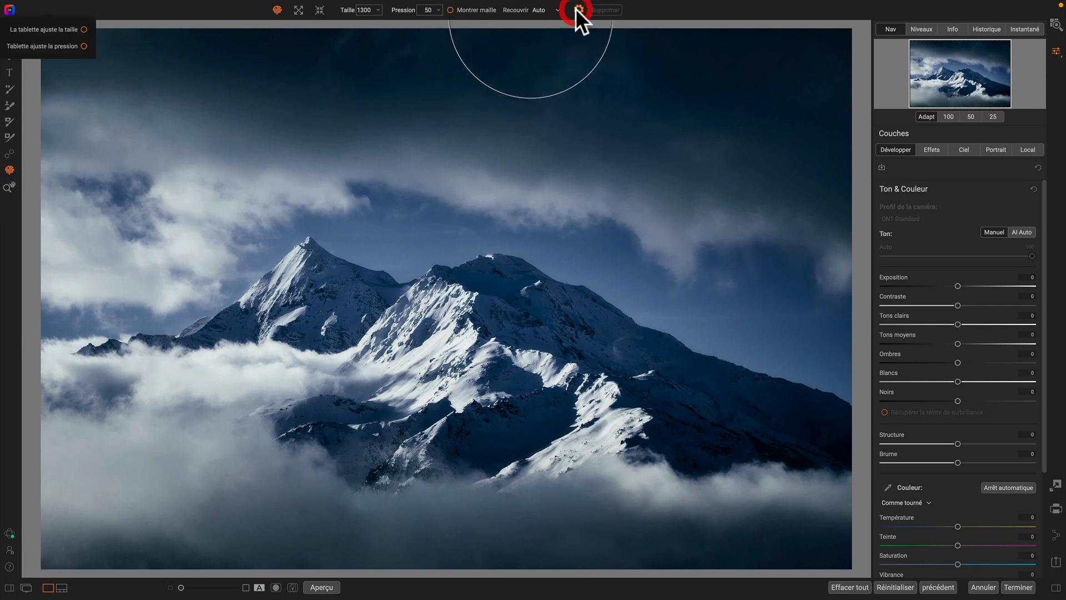
pyautogui.click(638, 6)
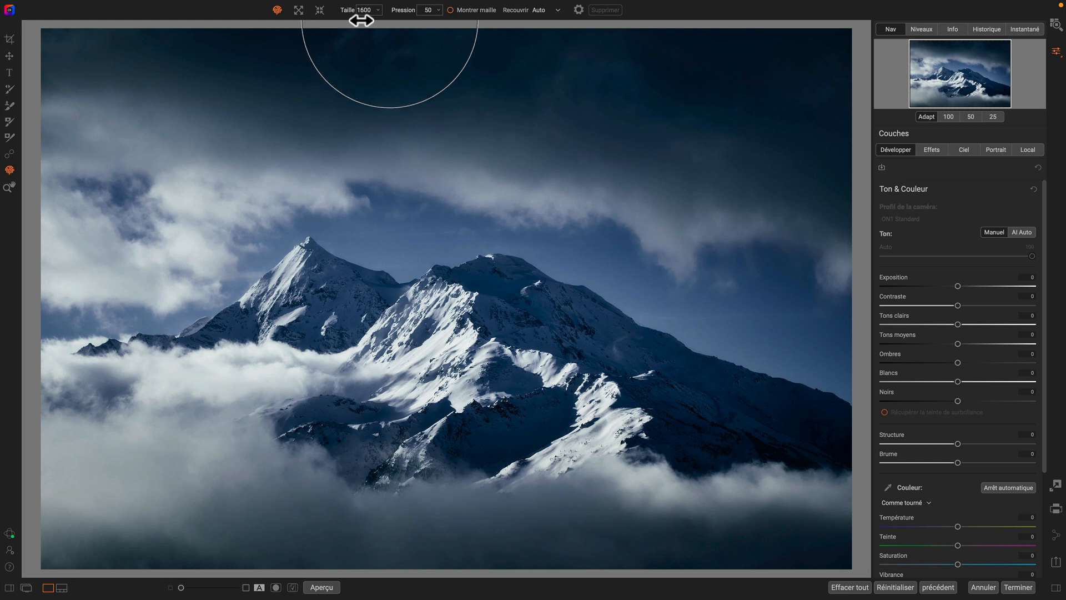
# - Set the brush size to 1800 and push the left and right summits upward
pyautogui.moveTo(366, 23); pyautogui.dragTo(389, 23)
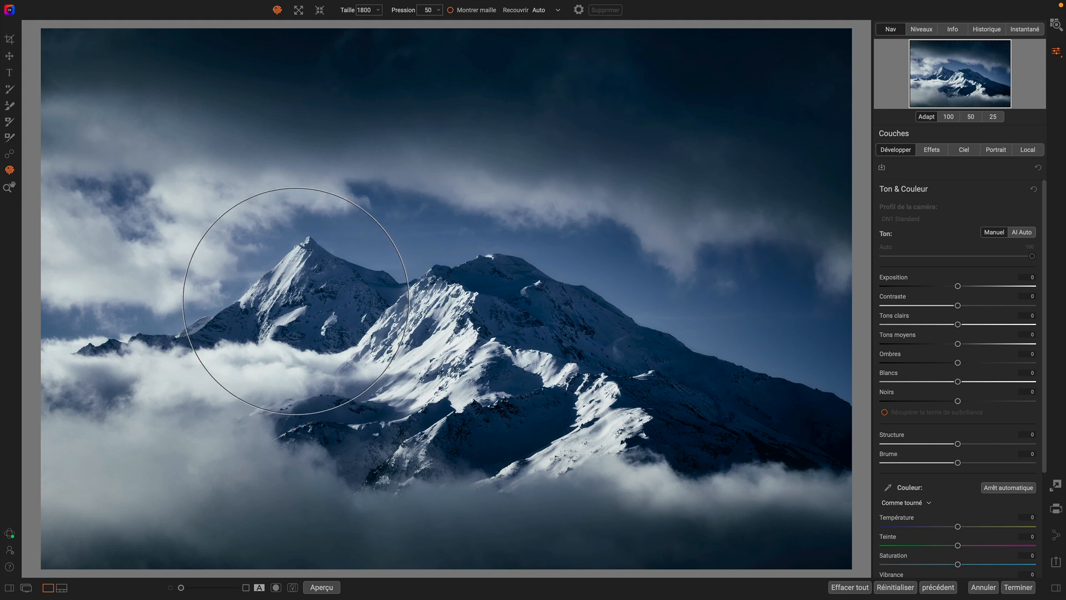
pyautogui.moveTo(295, 297); pyautogui.dragTo(297, 278)
pyautogui.moveTo(490, 349); pyautogui.dragTo(495, 317)
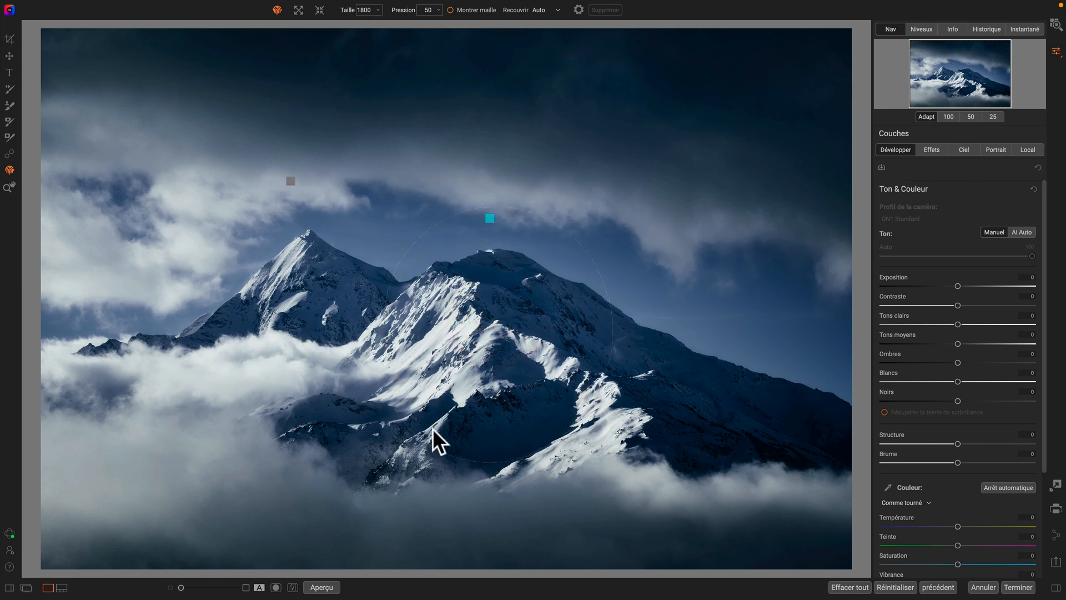
# - Switch to pinch mode and pinch two spots in the clouds below the mountain
pyautogui.click(320, 9)
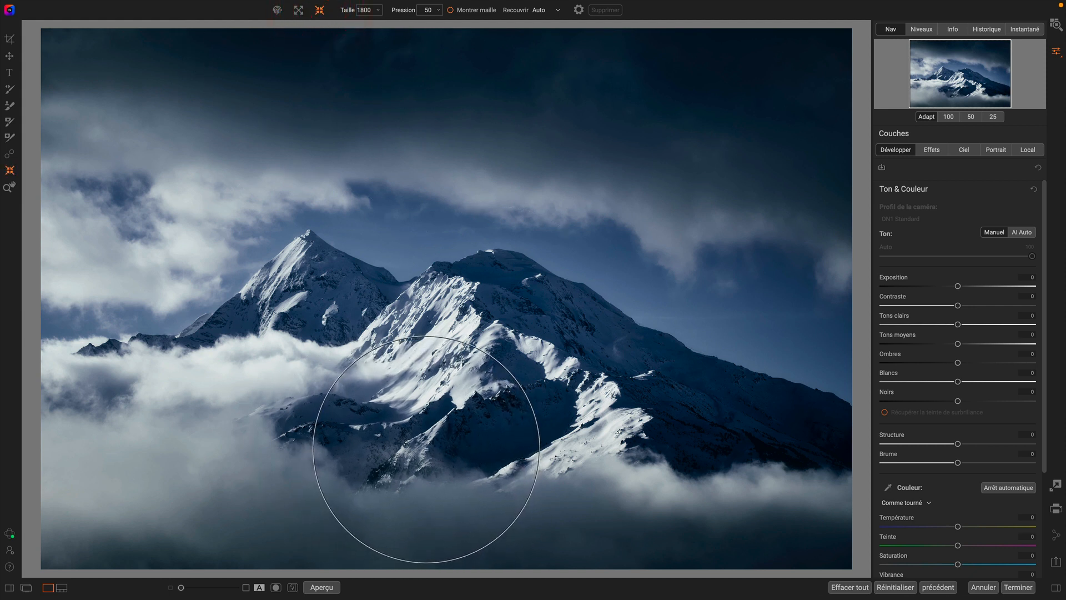
pyautogui.click(426, 449)
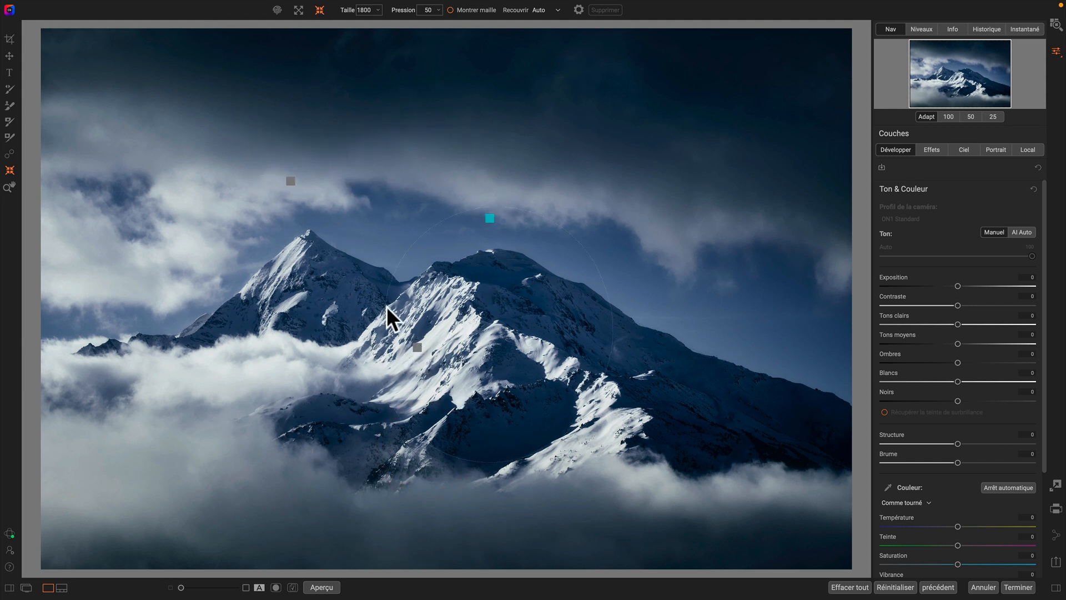
pyautogui.click(306, 423)
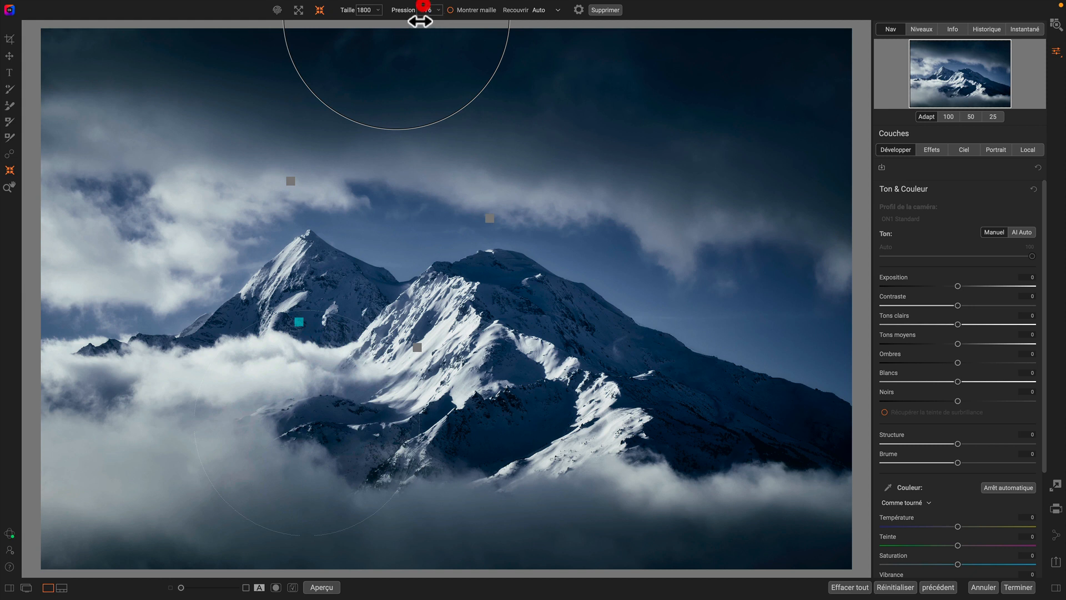
# - Adjust the size and pressure of the existing warps, setting a size of 2500
pyautogui.moveTo(359, 12); pyautogui.dragTo(345, 19)
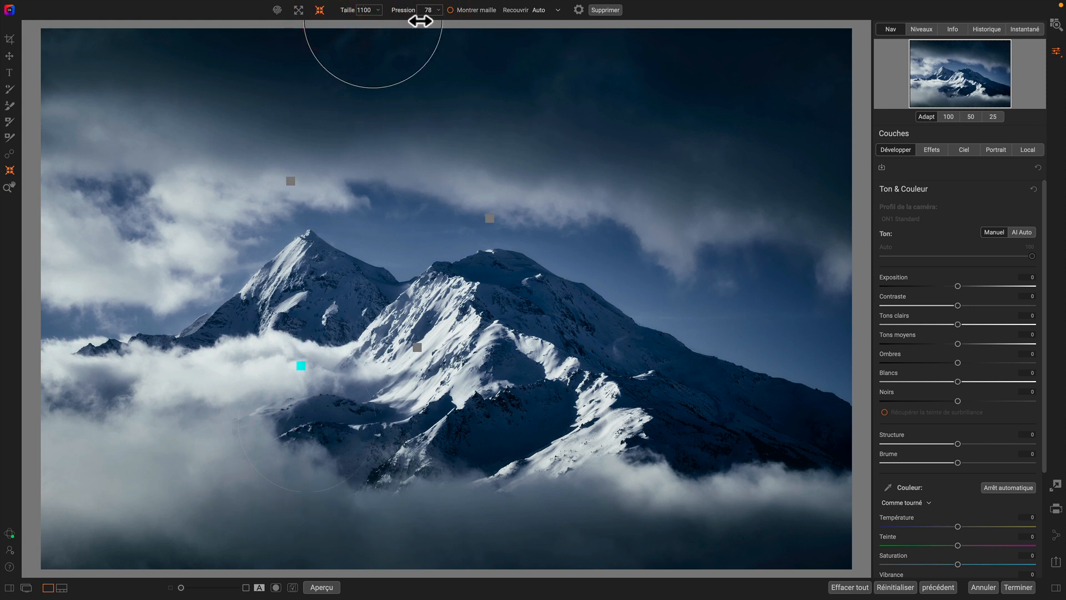
pyautogui.click(388, 9)
pyautogui.moveTo(443, 19); pyautogui.dragTo(404, 9)
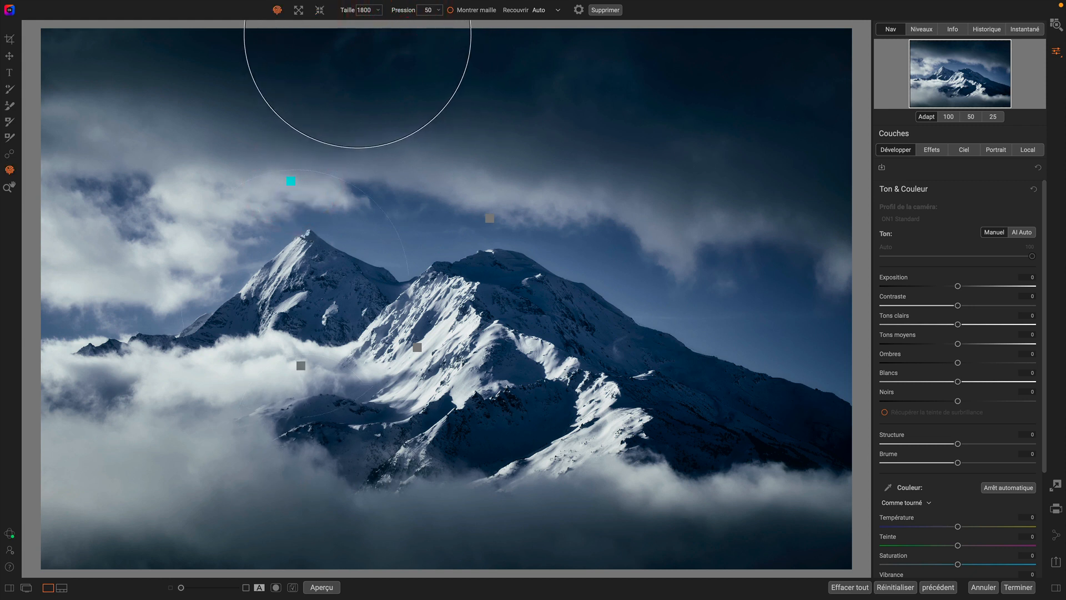
pyautogui.moveTo(411, 19)
pyautogui.mouseDown()
pyautogui.moveTo(461, 24)
pyautogui.moveTo(395, 24)
pyautogui.moveTo(407, 24)
pyautogui.moveTo(389, 13)
pyautogui.moveTo(352, 24)
pyautogui.moveTo(367, 22)
pyautogui.moveTo(353, 10)
pyautogui.mouseUp()
pyautogui.click(490, 218)
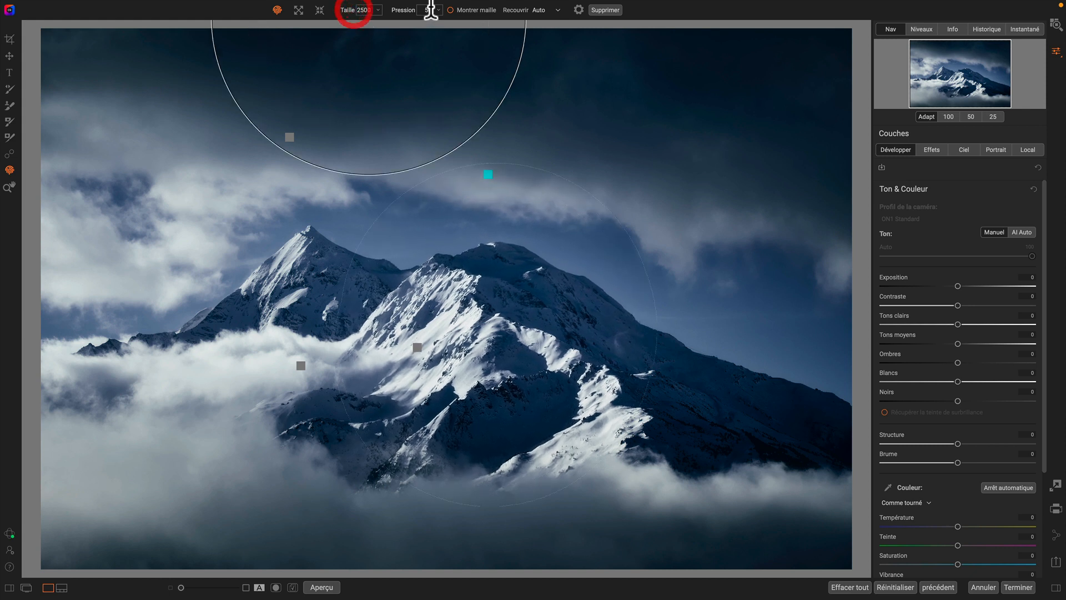
# - Select the pinch warp below the right summit and set its pressure to 100
pyautogui.click(417, 348)
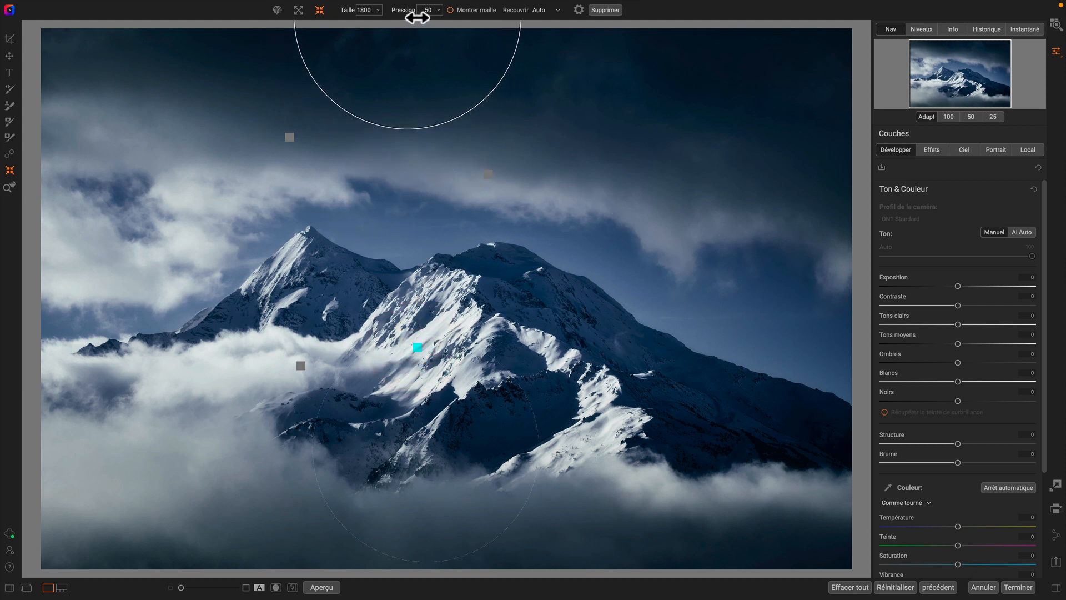
pyautogui.moveTo(424, 19); pyautogui.dragTo(477, 26)
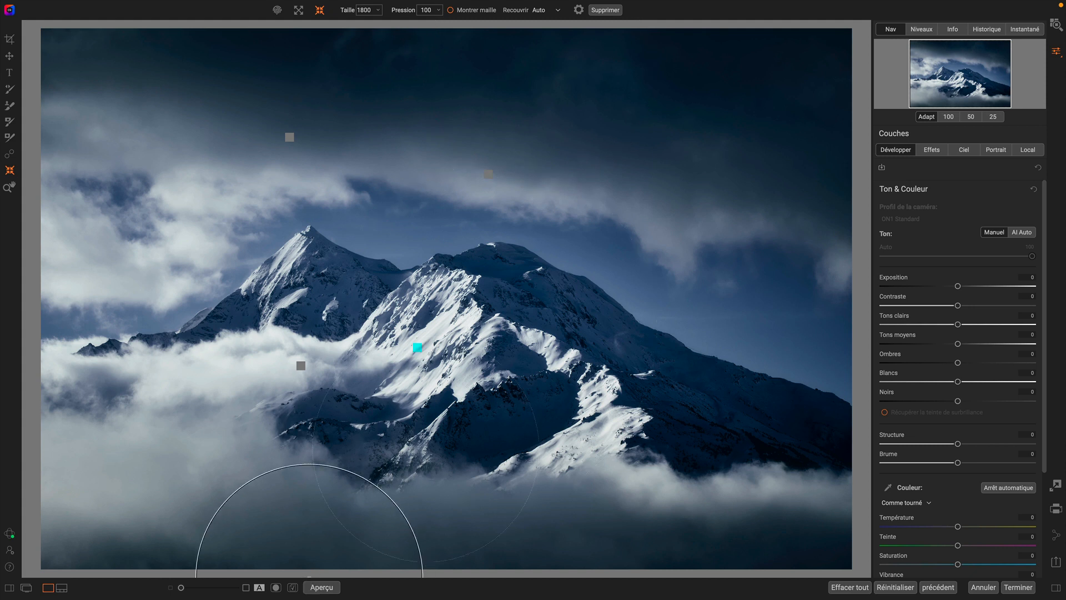
# - Toggle the preview off and back on to compare the liquify result
pyautogui.click(319, 587)
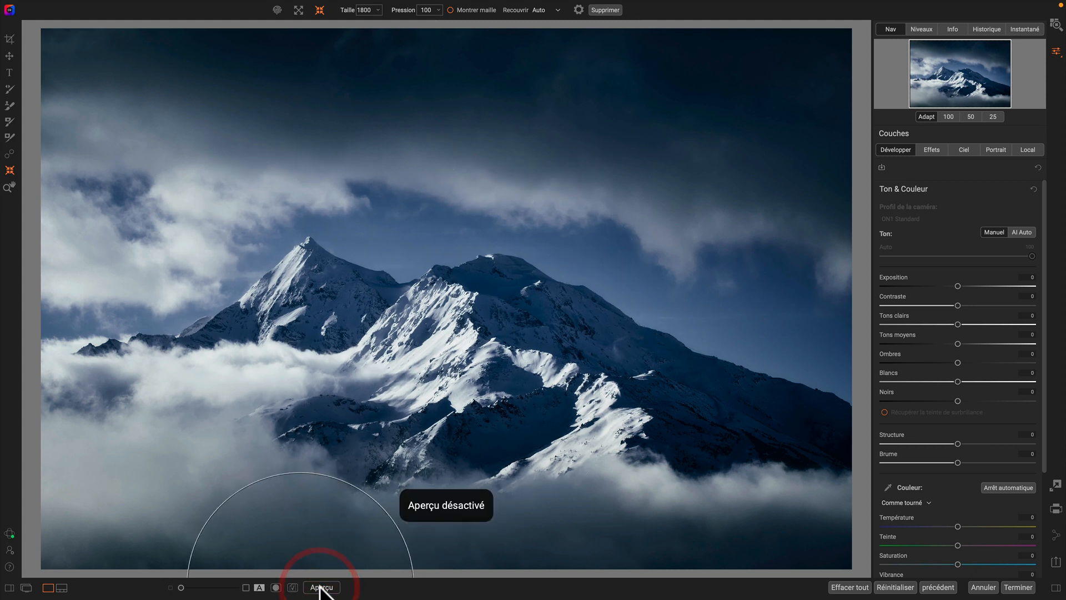
pyautogui.click(321, 588)
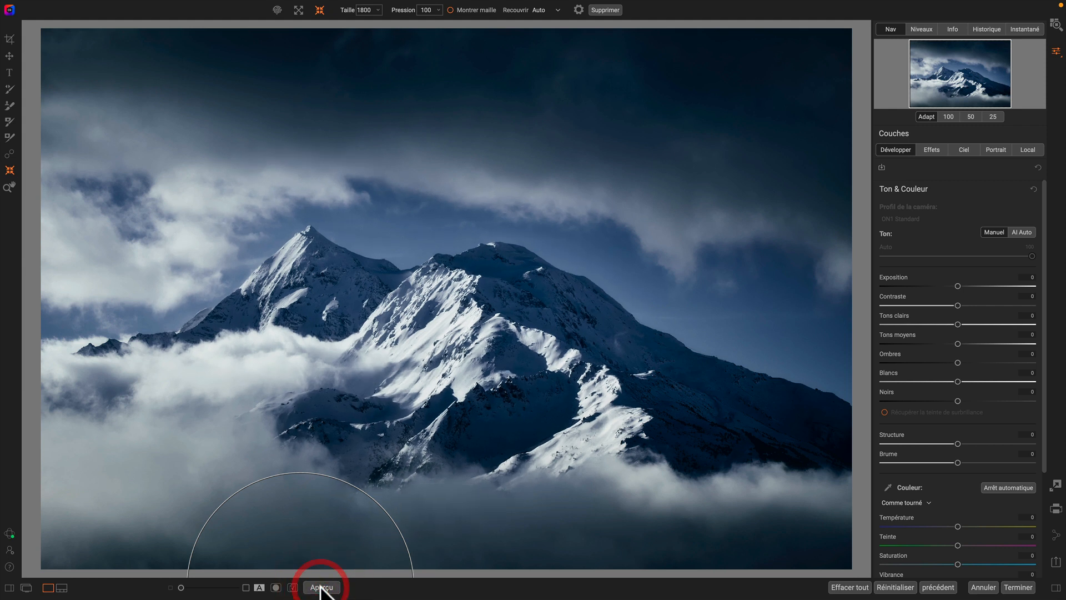
# - Switch to the Bloat tool and undo the last two edits
pyautogui.click(296, 9)
pyautogui.click(290, 137)
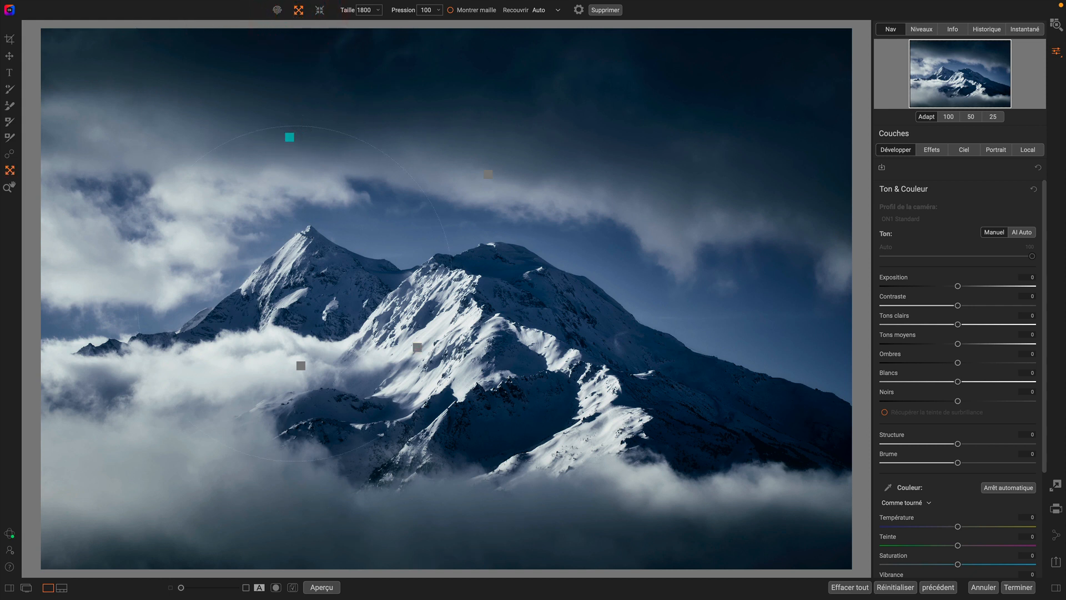
pyautogui.press('super+z')
pyautogui.press('super+z')
pyautogui.click(289, 137)
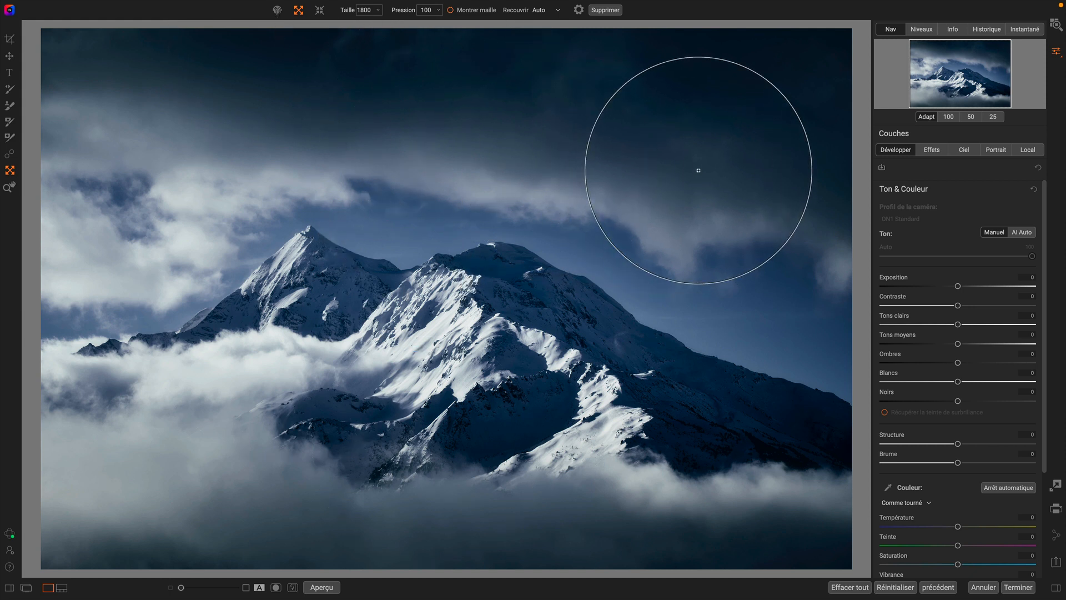
# - Bloat the sky at the upper right and the clouds at the lower right and lower left
pyautogui.click(702, 199)
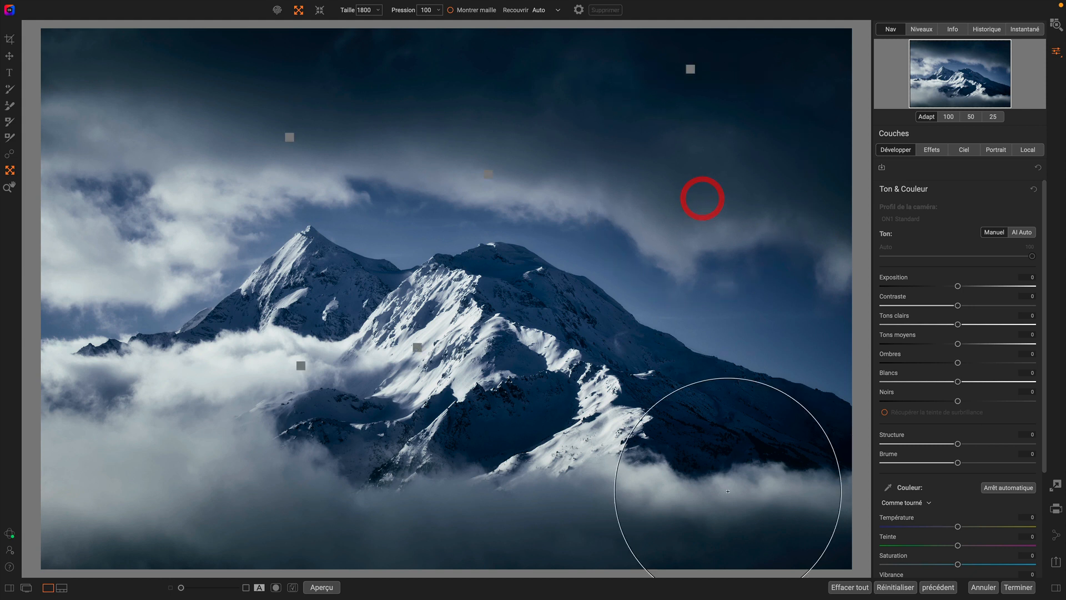
pyautogui.click(661, 498)
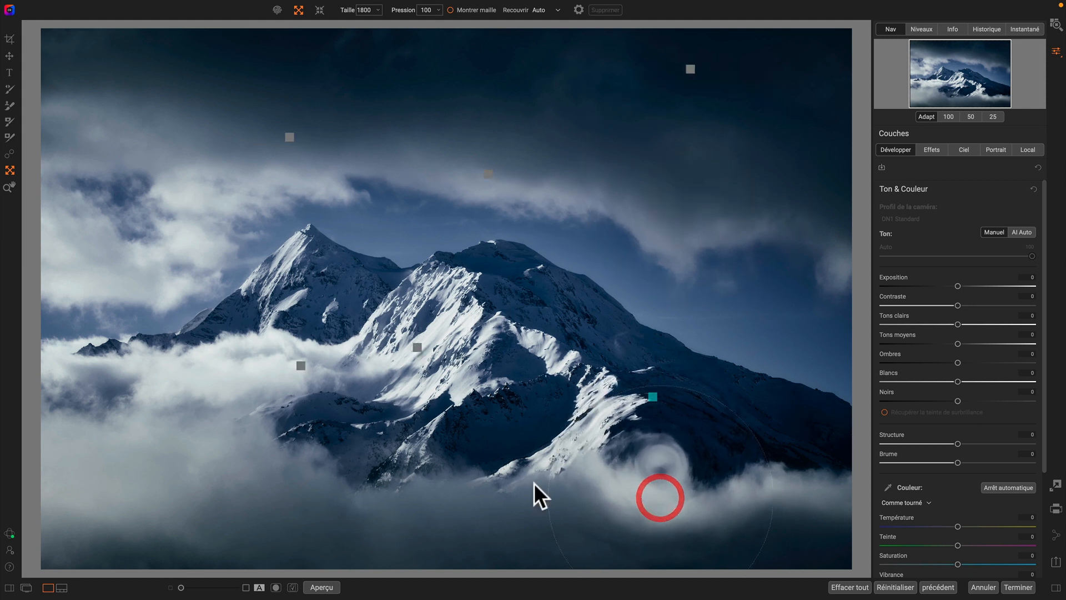
pyautogui.click(133, 411)
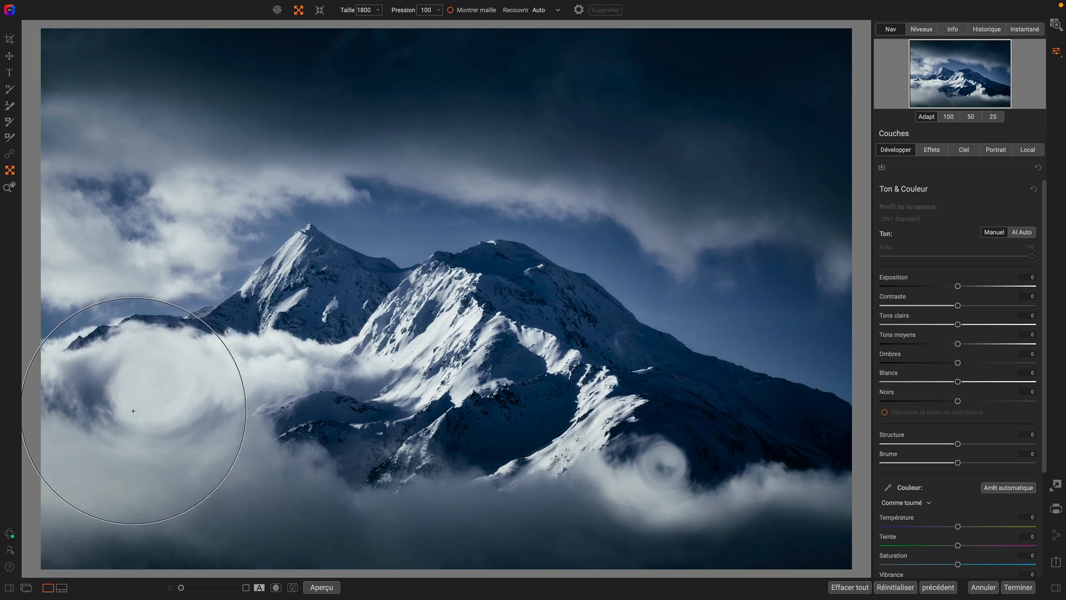
# - Push the left summit, then delete that warp and the warp on the right summit
pyautogui.click(277, 10)
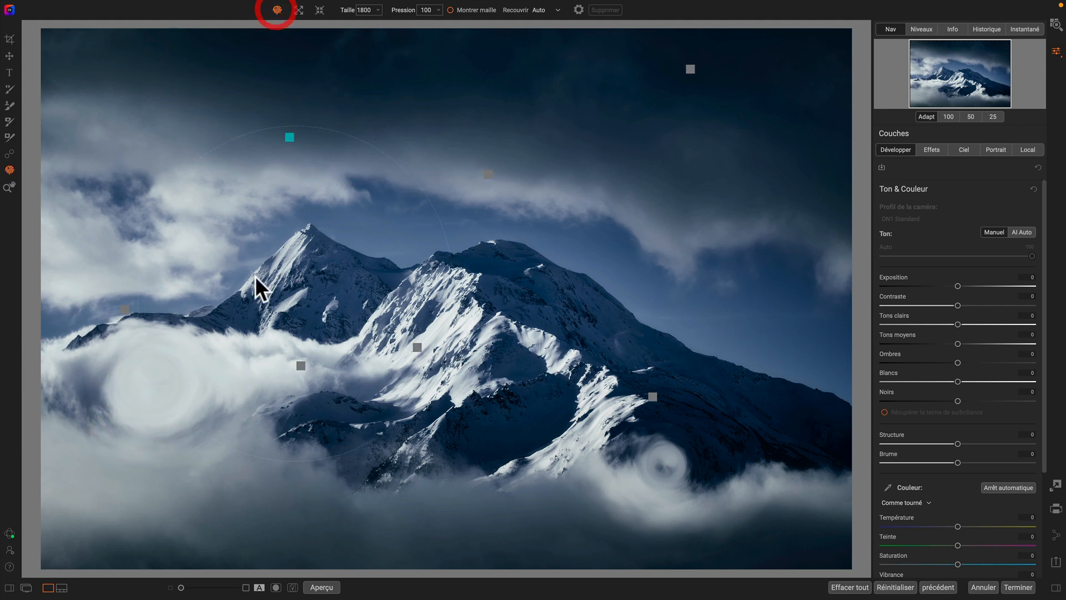
pyautogui.moveTo(296, 272); pyautogui.dragTo(334, 283)
pyautogui.click(326, 148)
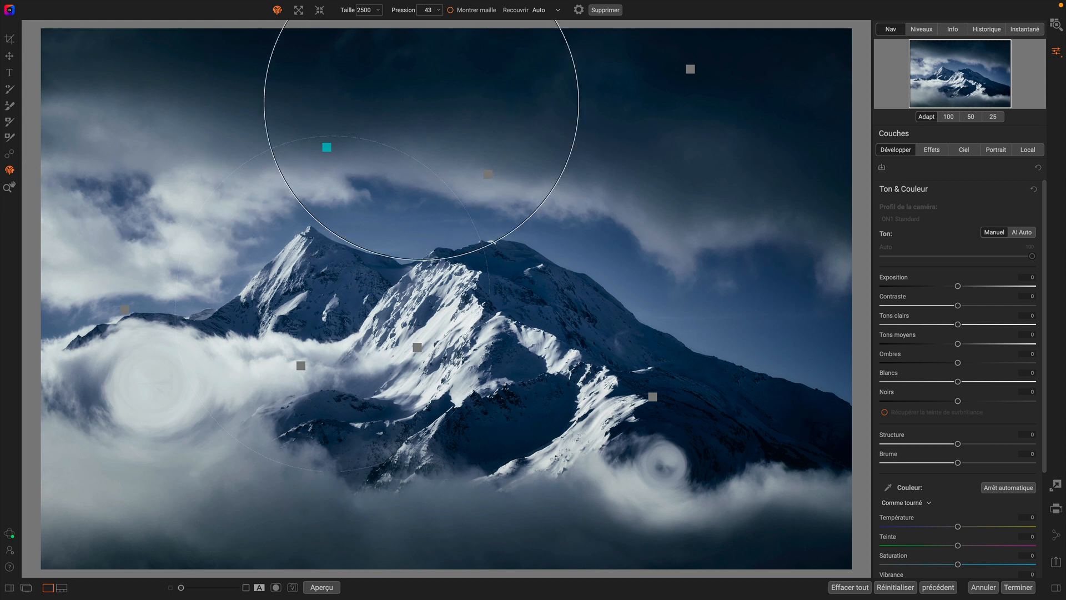
pyautogui.click(612, 10)
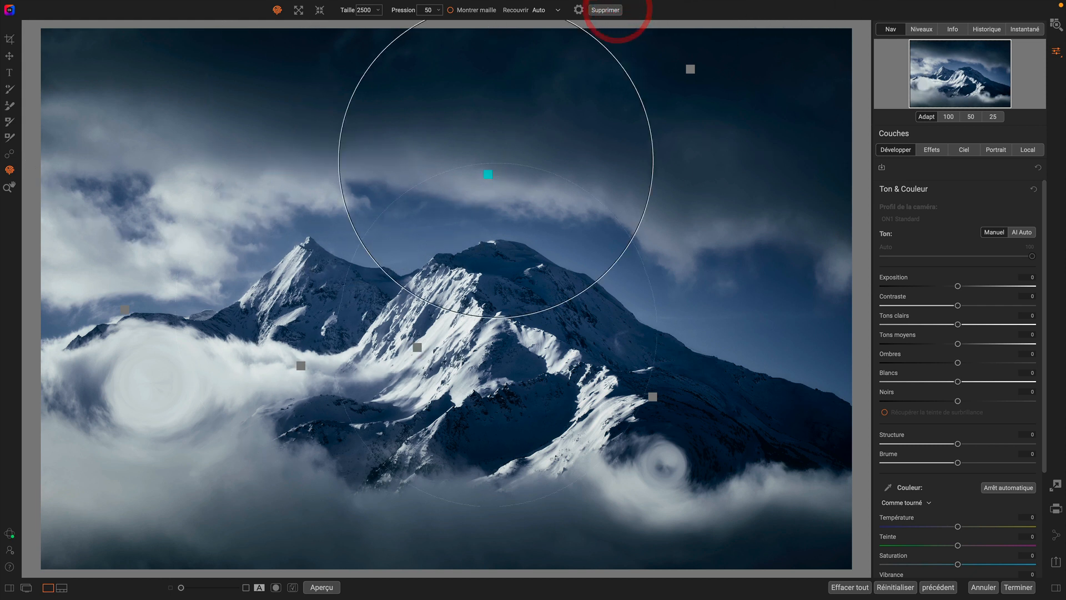
pyautogui.click(488, 173)
pyautogui.click(603, 10)
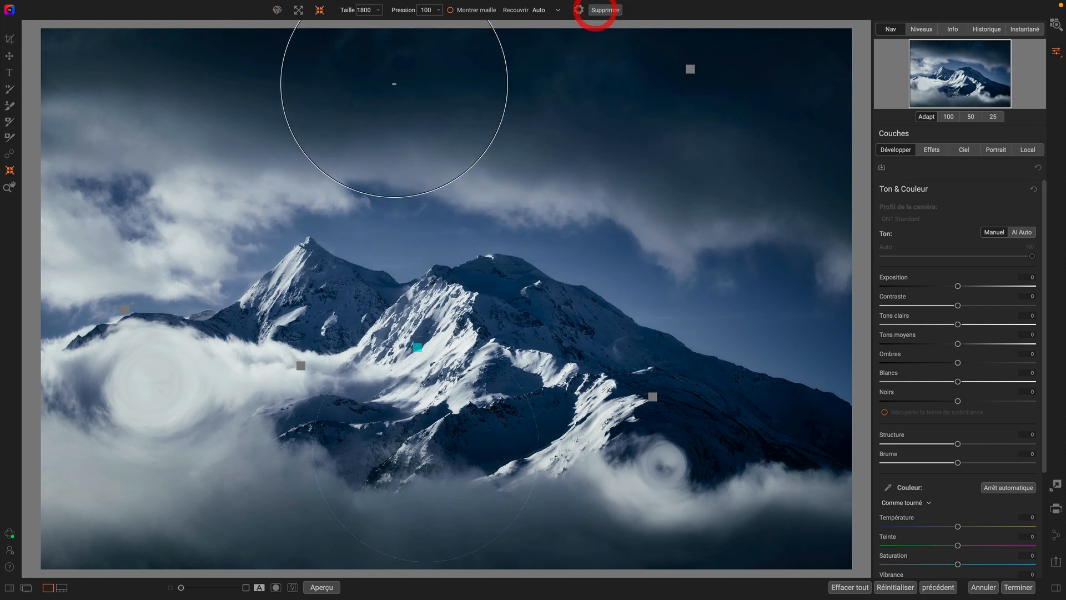
# - Push the left summit upward and to the right, then leave the Liquify tool
pyautogui.click(278, 10)
pyautogui.moveTo(278, 248)
pyautogui.mouseDown()
pyautogui.moveTo(296, 279)
pyautogui.moveTo(285, 262)
pyautogui.moveTo(294, 277)
pyautogui.moveTo(322, 202)
pyautogui.mouseUp()
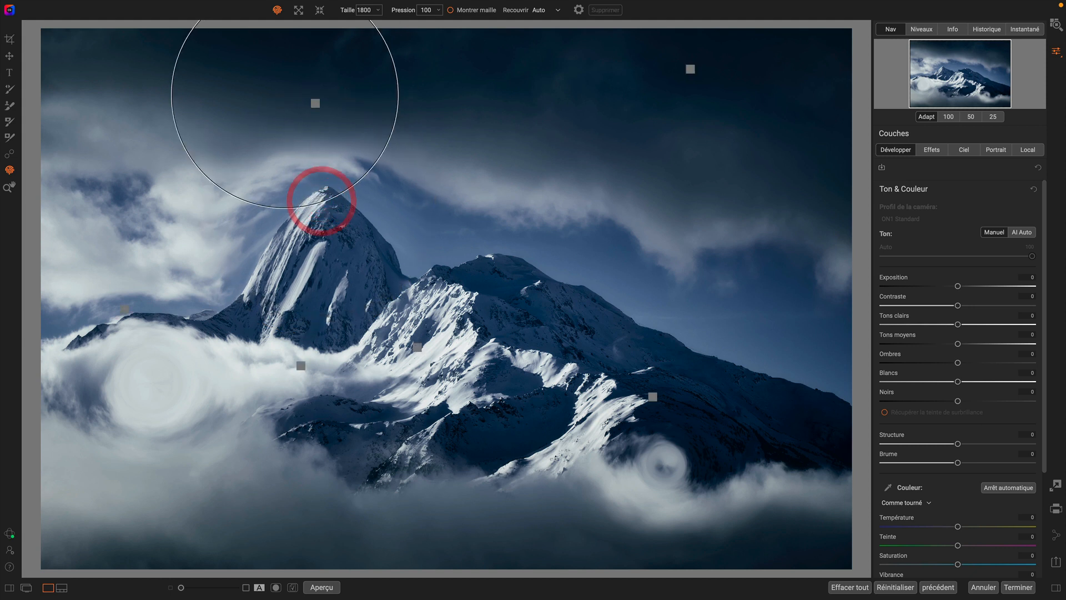
pyautogui.click(320, 10)
pyautogui.click(316, 270)
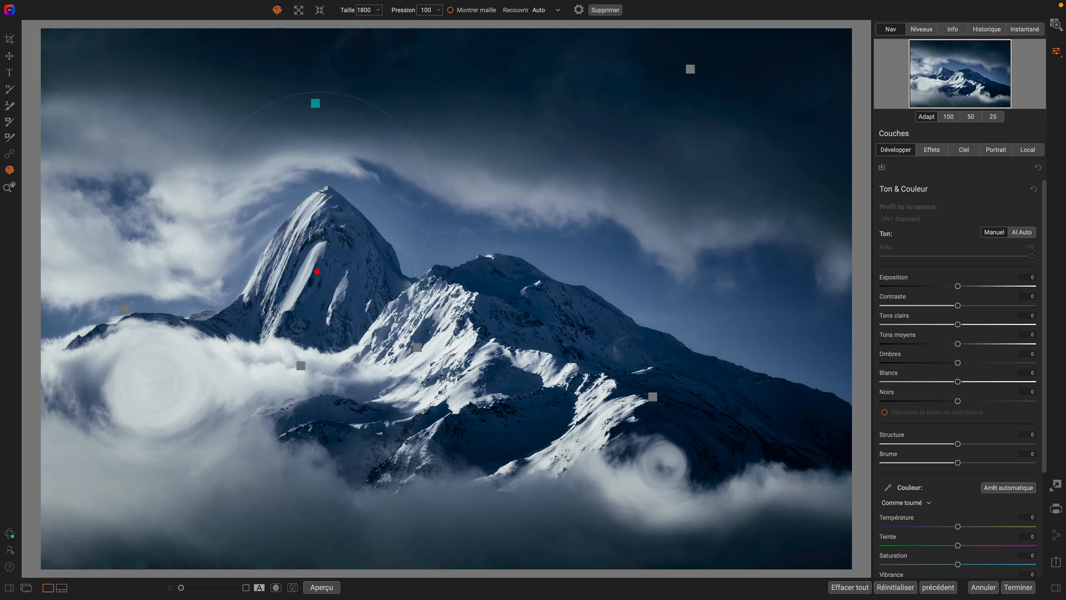
pyautogui.click(278, 10)
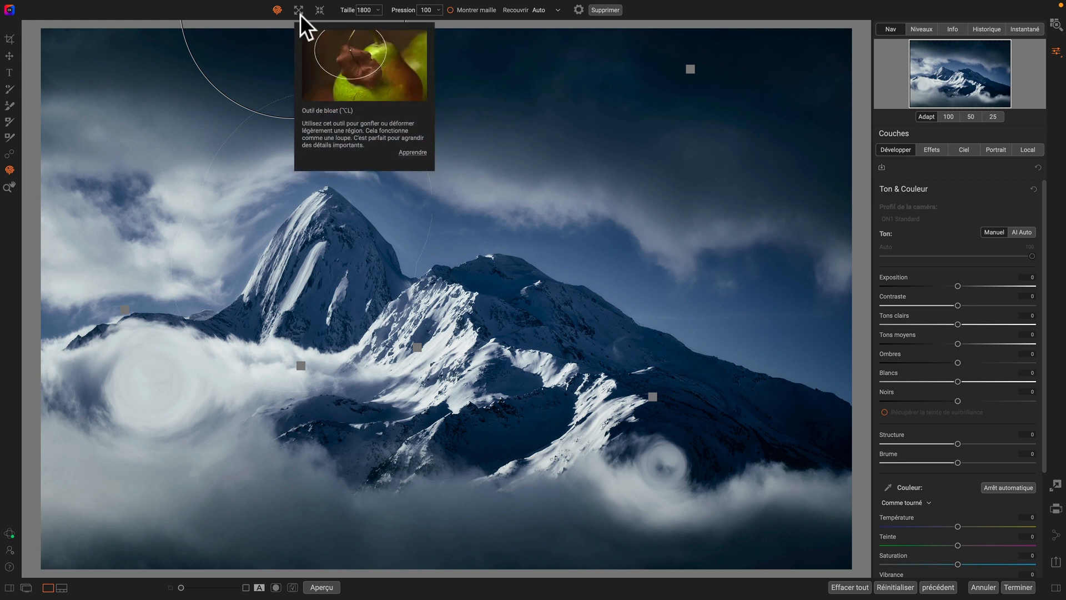
pyautogui.click(234, 2)
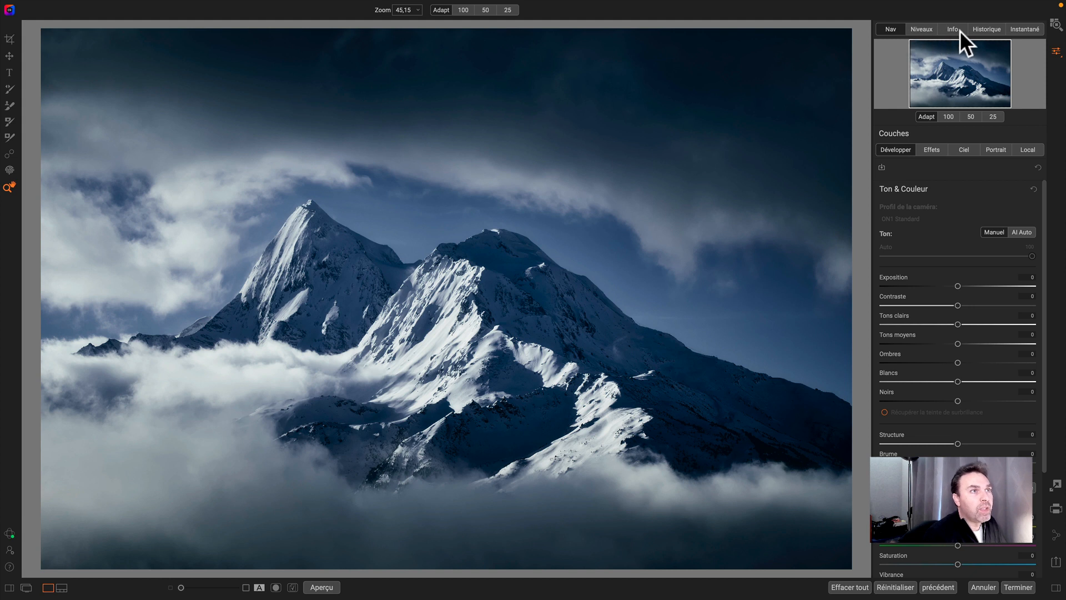
# - Open the snapshots list and load each saved snapshot in turn to compare the versions, checking the history
pyautogui.click(1023, 31)
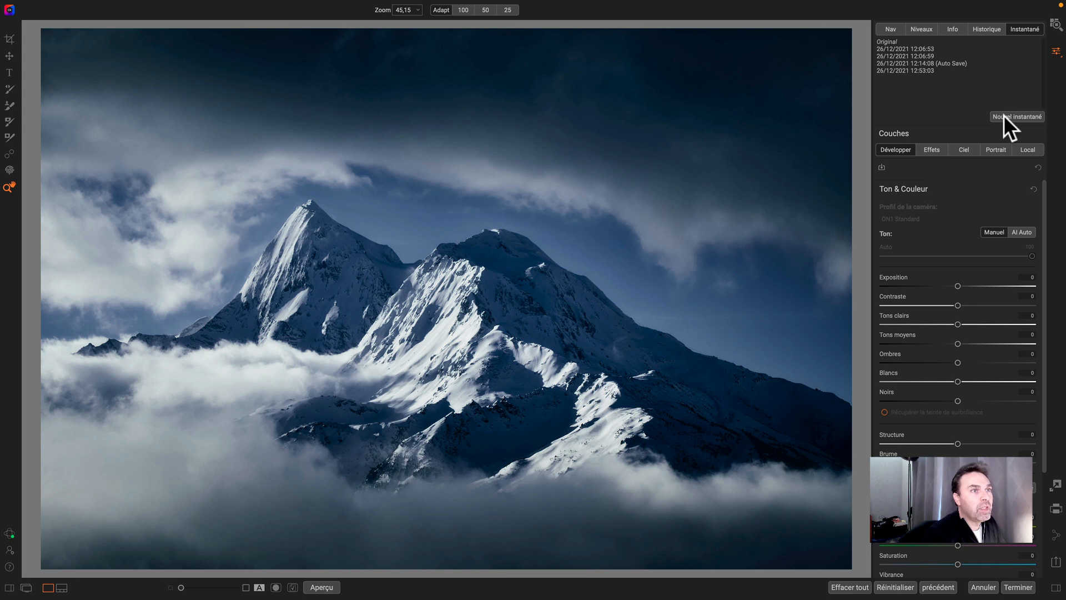
pyautogui.click(902, 41)
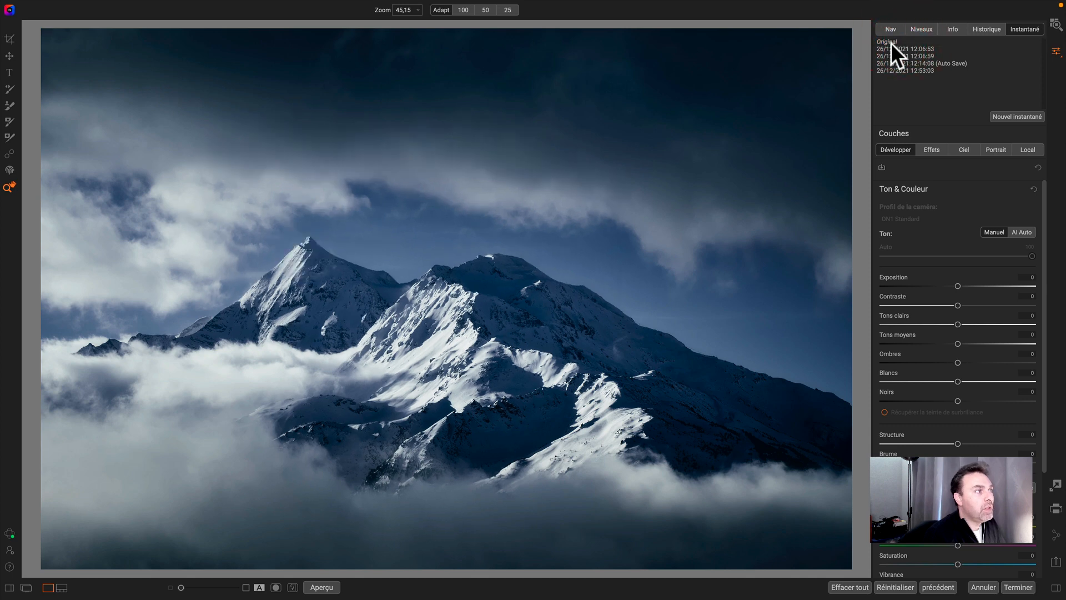
pyautogui.click(912, 49)
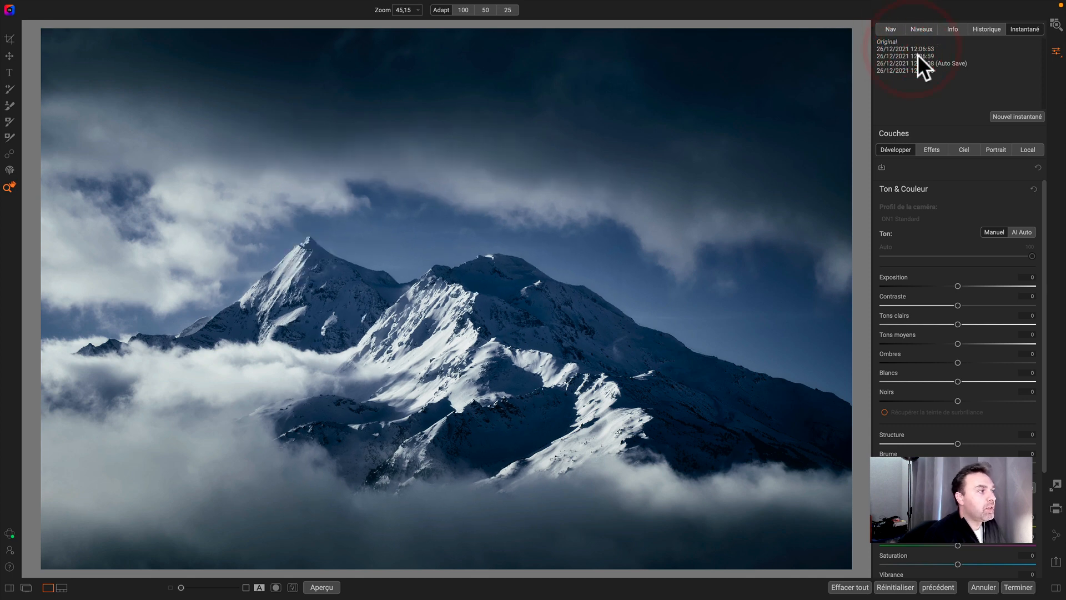
pyautogui.click(917, 56)
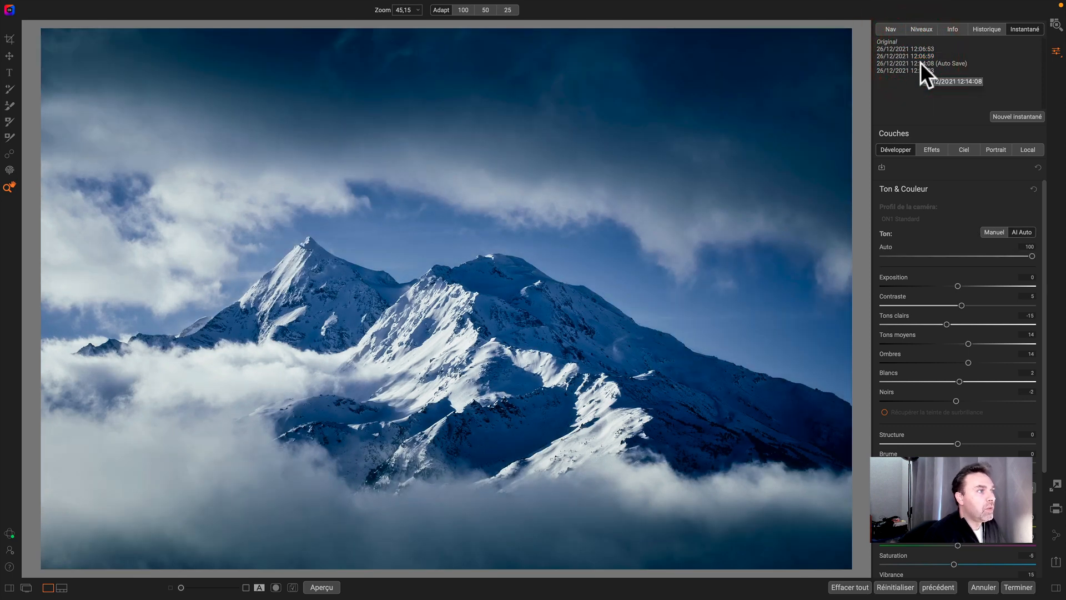
pyautogui.click(914, 63)
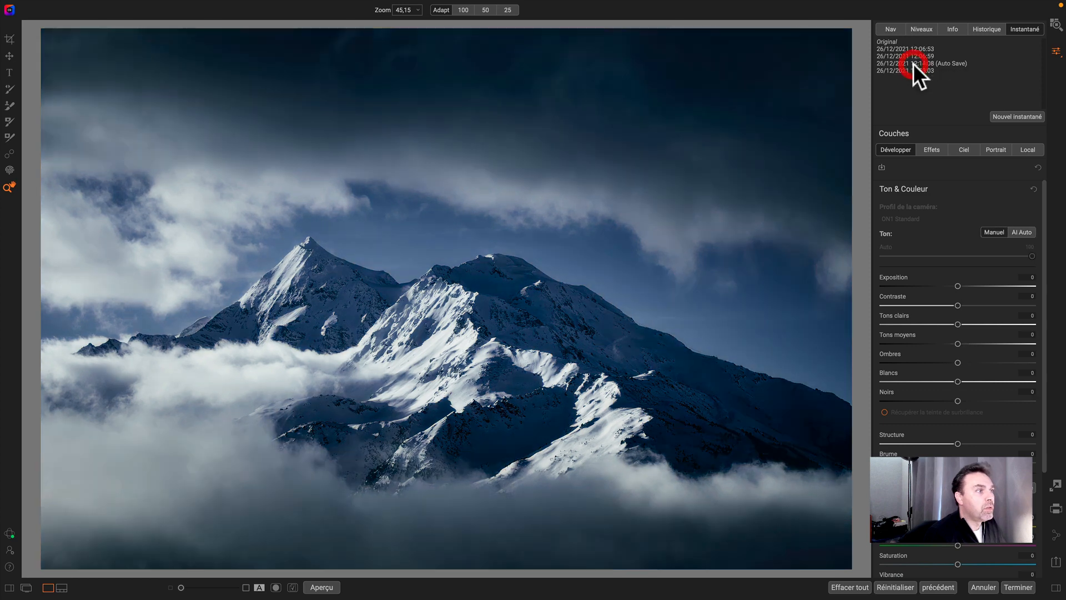
pyautogui.click(911, 69)
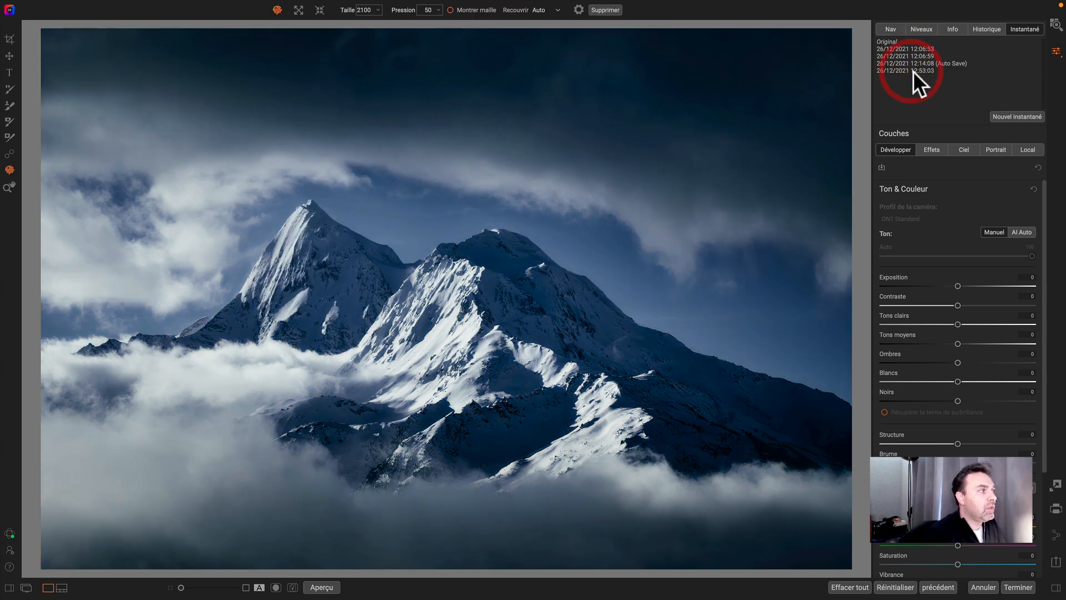
pyautogui.click(915, 63)
pyautogui.click(914, 71)
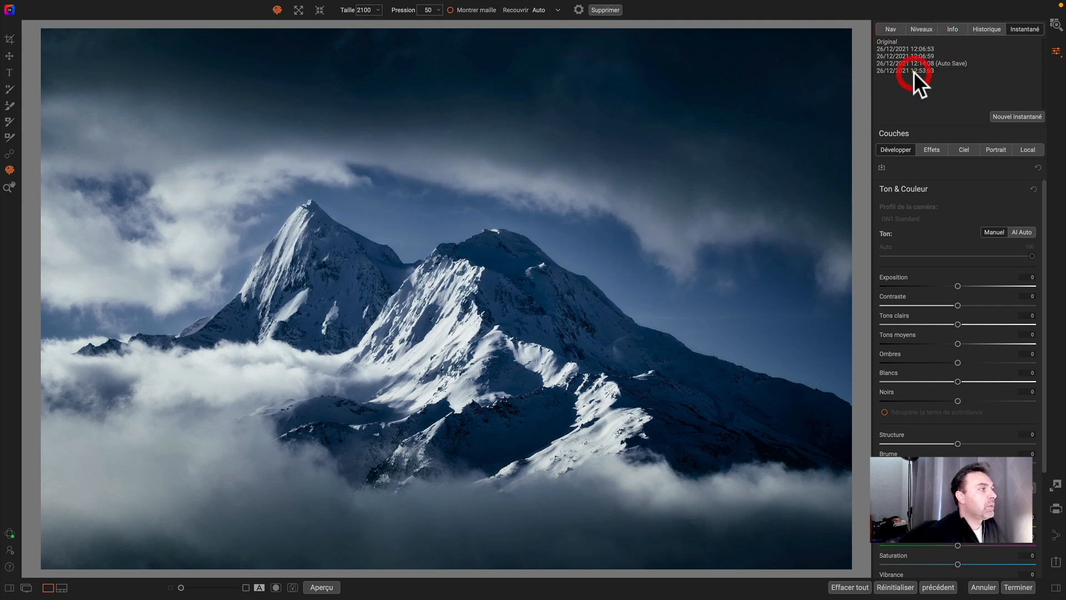
pyautogui.click(915, 62)
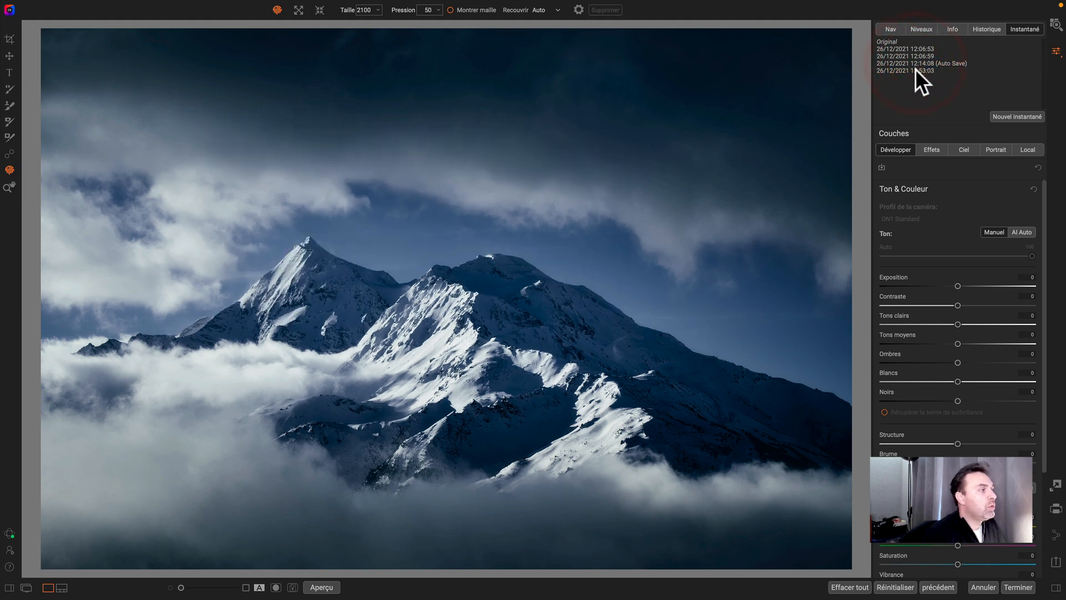
pyautogui.click(916, 69)
pyautogui.click(914, 64)
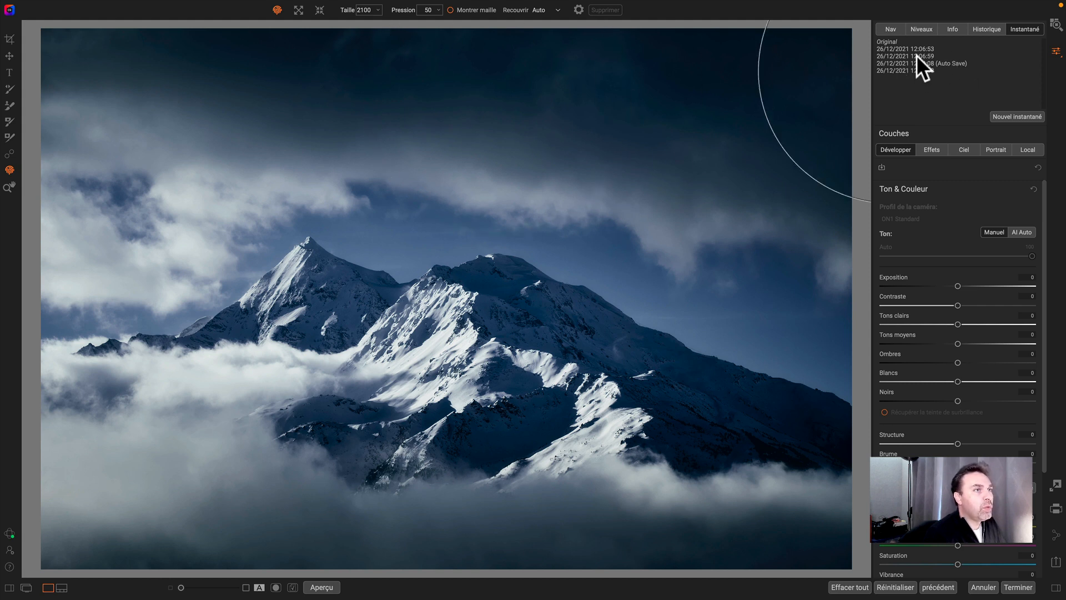
pyautogui.click(980, 29)
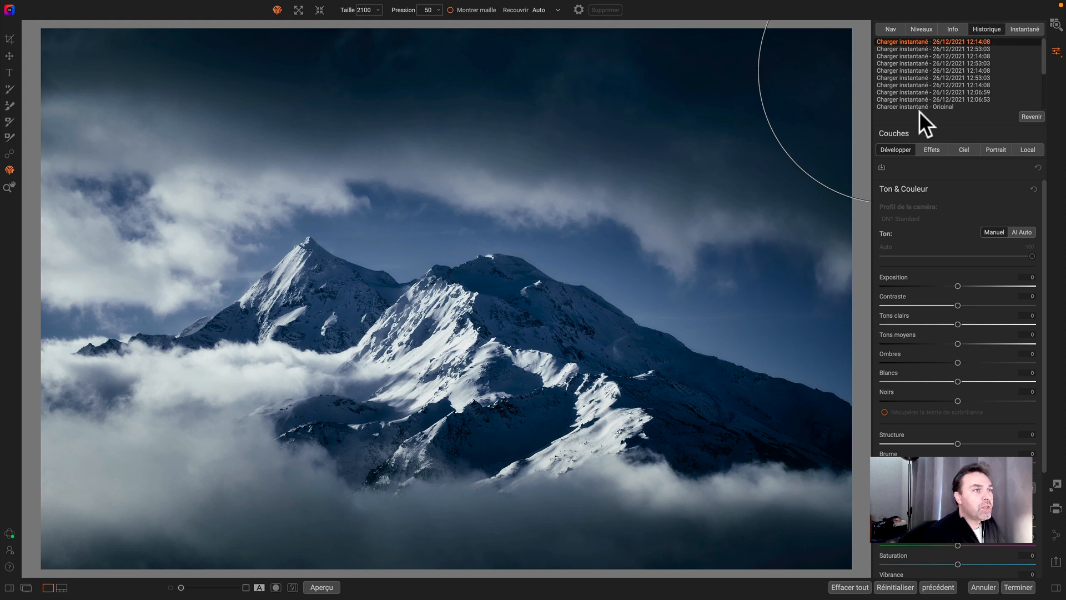
pyautogui.click(1019, 30)
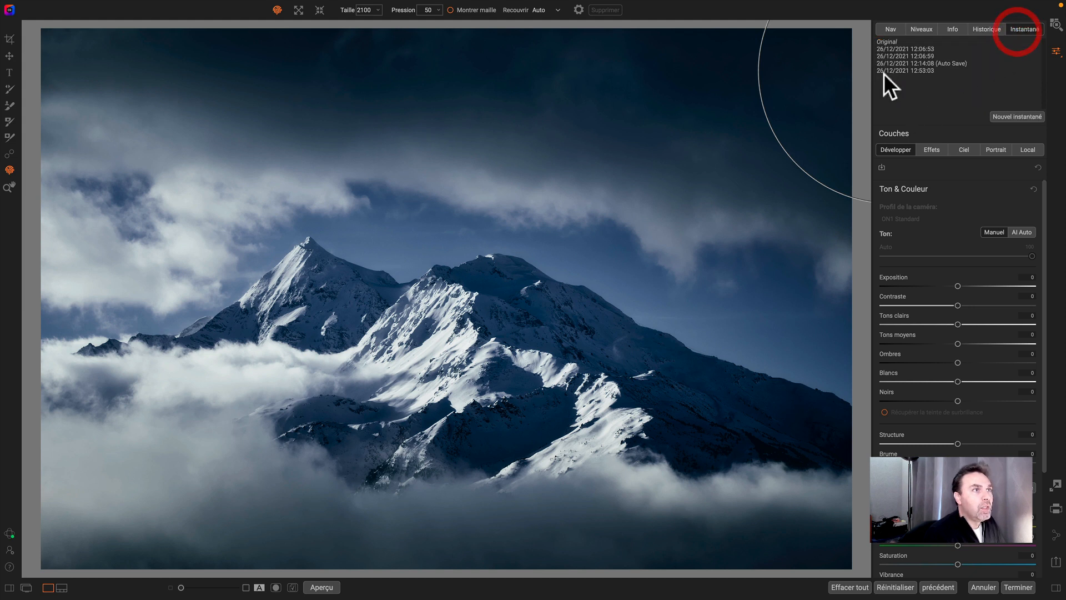
# - Delete the 12:06:53 snapshot
pyautogui.rightClick(905, 48)
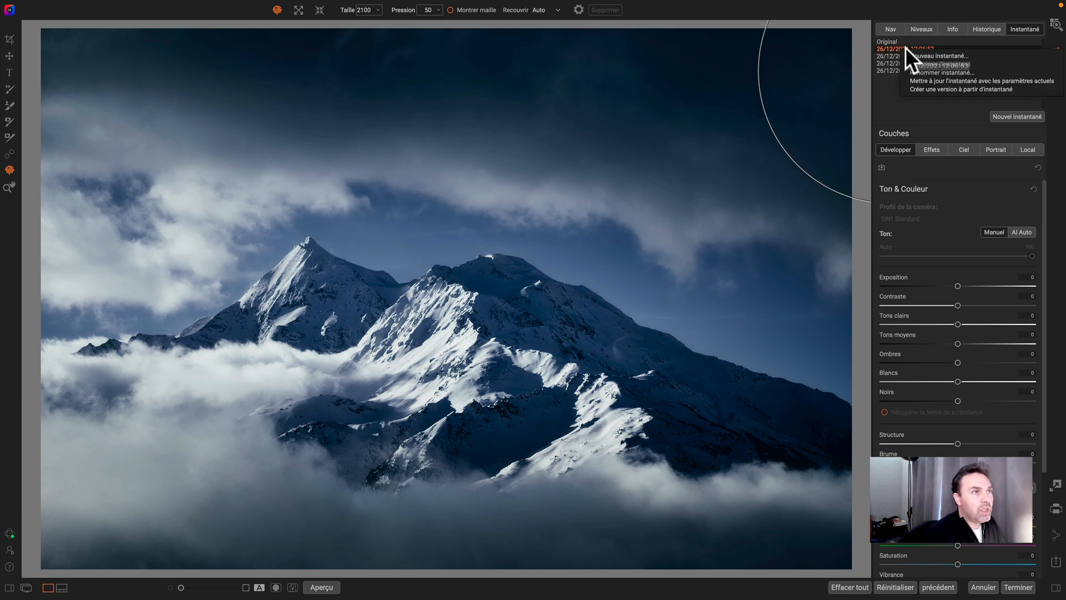
pyautogui.click(927, 64)
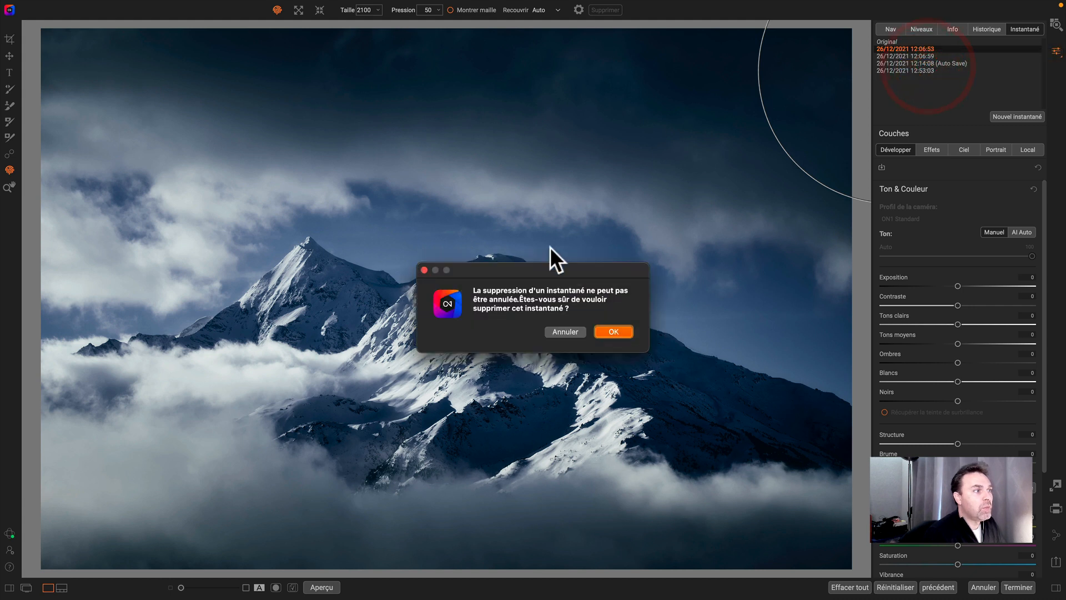
pyautogui.click(609, 333)
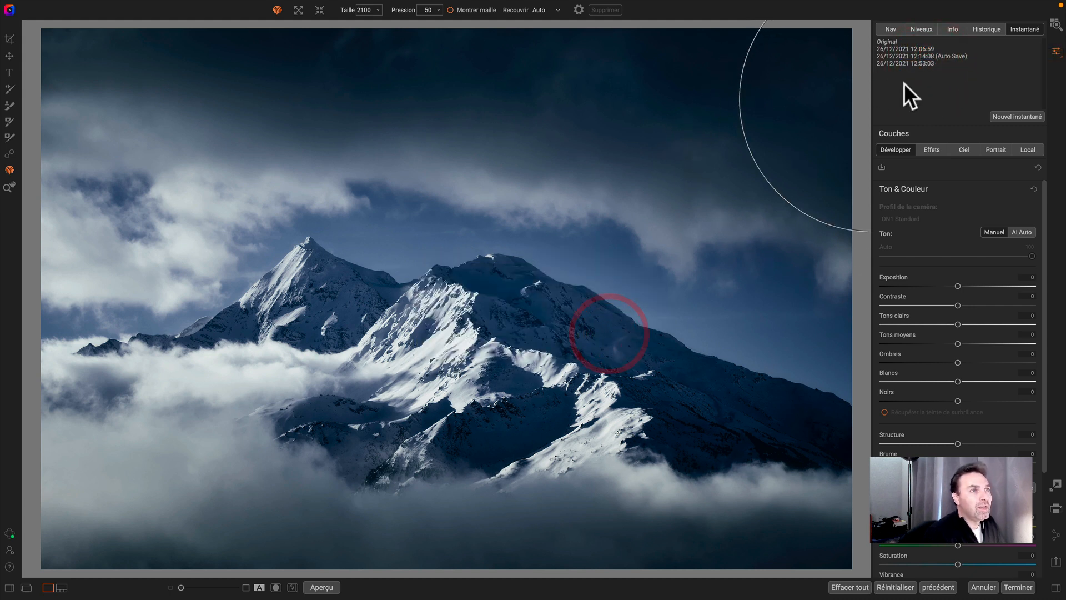
# - Rename the 12:06:59 snapshot as "Instant vidéo"
pyautogui.rightClick(905, 49)
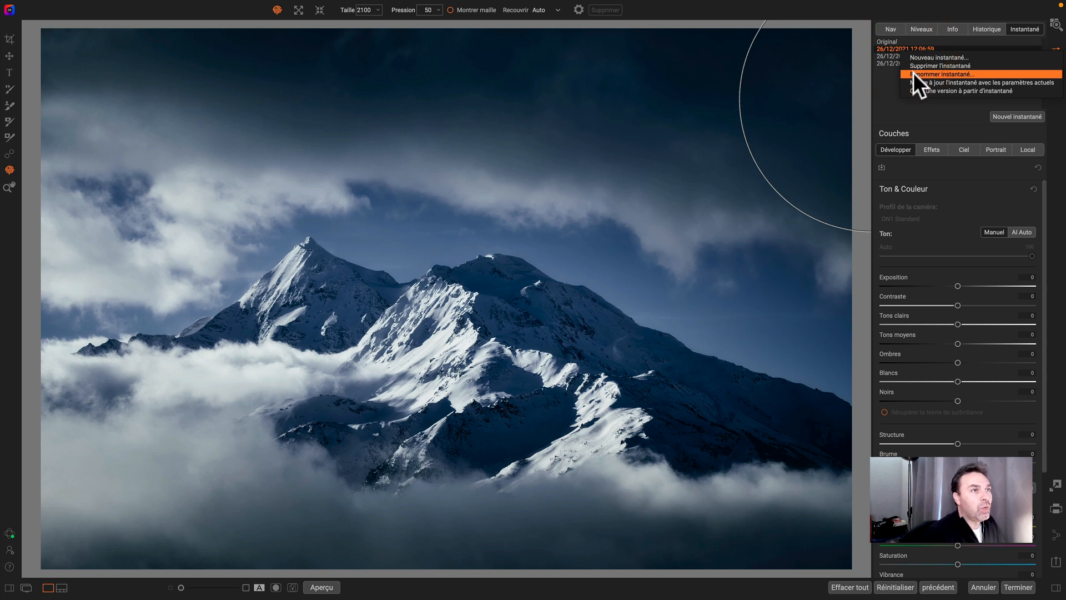
pyautogui.click(913, 72)
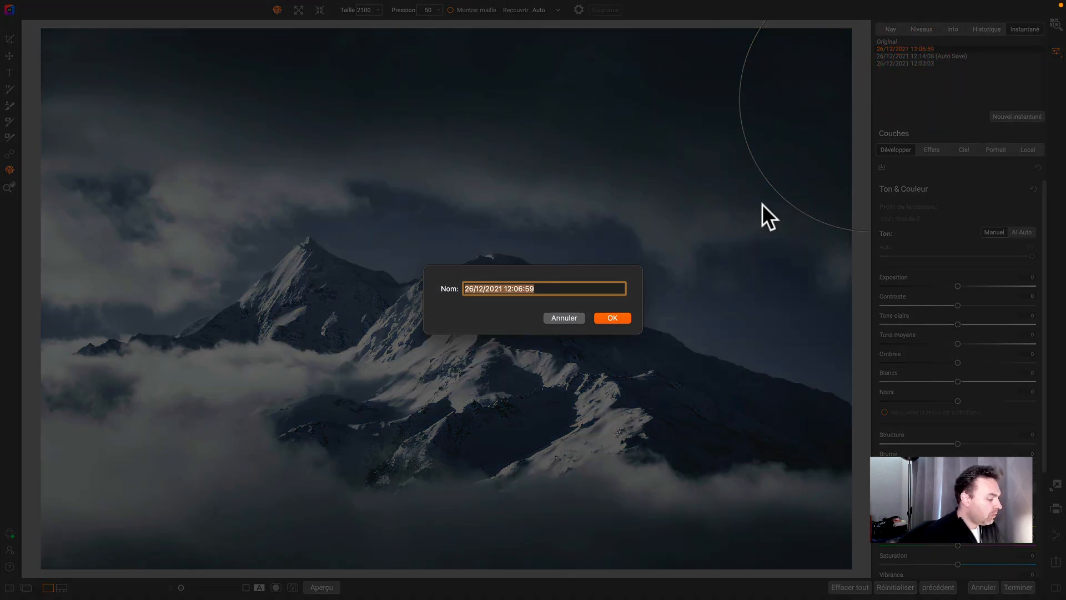
pyautogui.write('Instant bi')
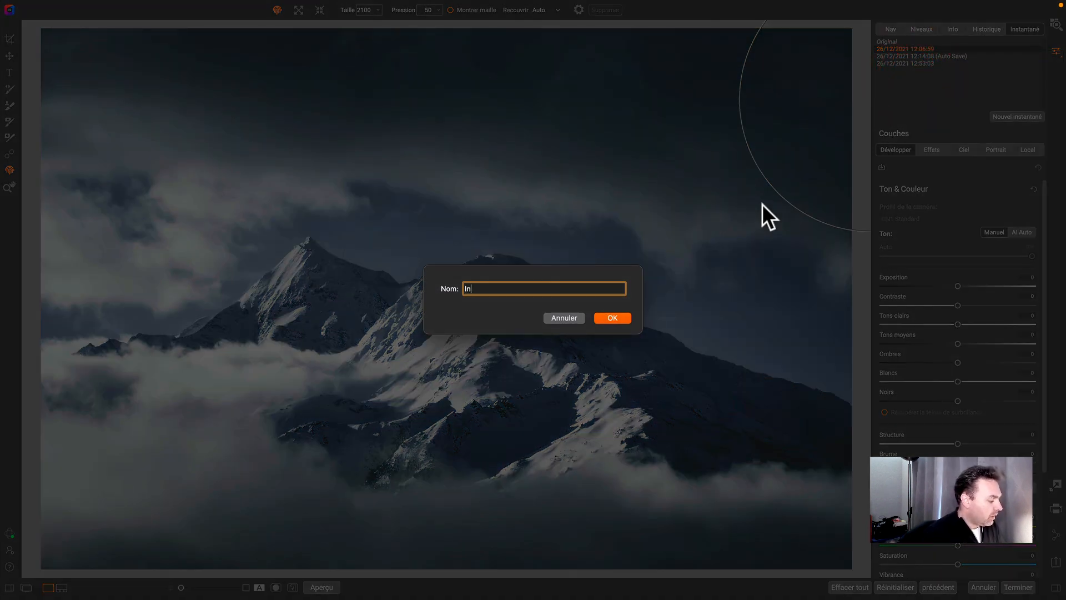
pyautogui.press('BackSpace')
pyautogui.press('BackSpace')
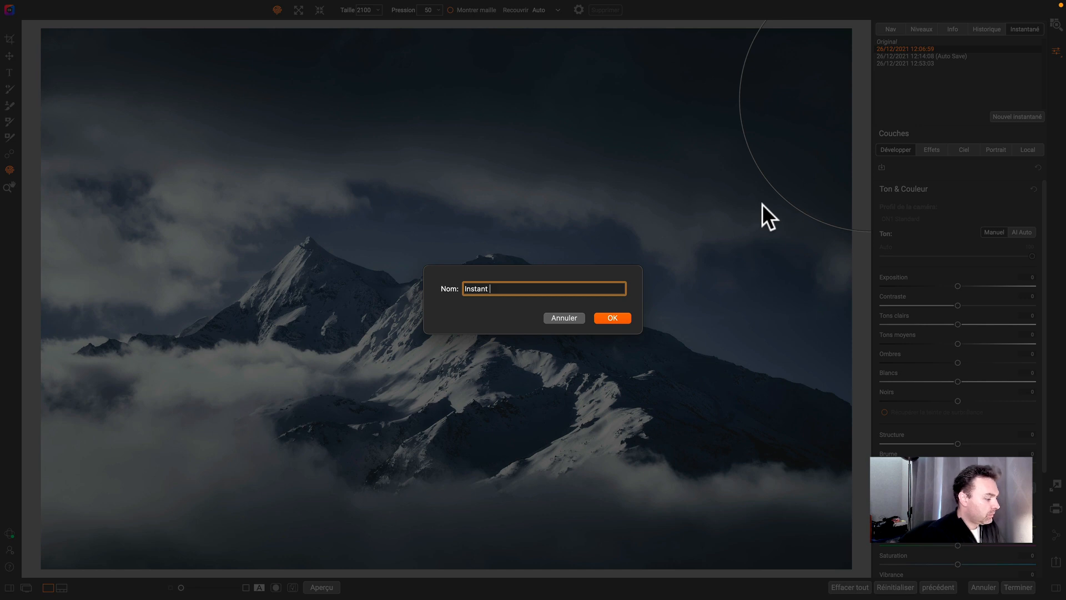
pyautogui.write('vidéo')
pyautogui.press('Return')
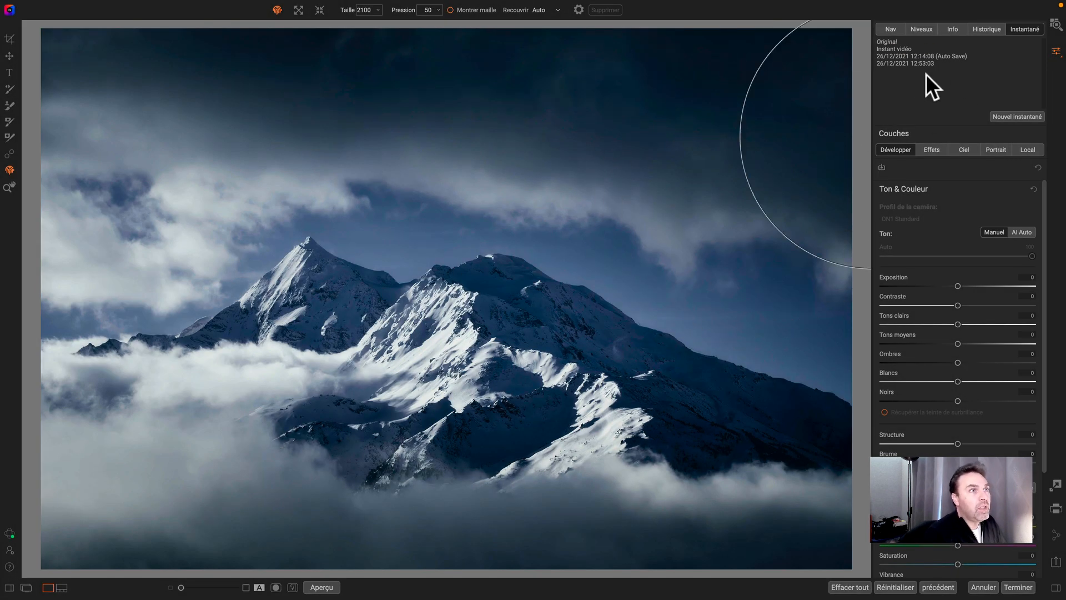
# - Create a version from the 12:14:08 auto-save snapshot and select it in the filmstrip
pyautogui.rightClick(902, 57)
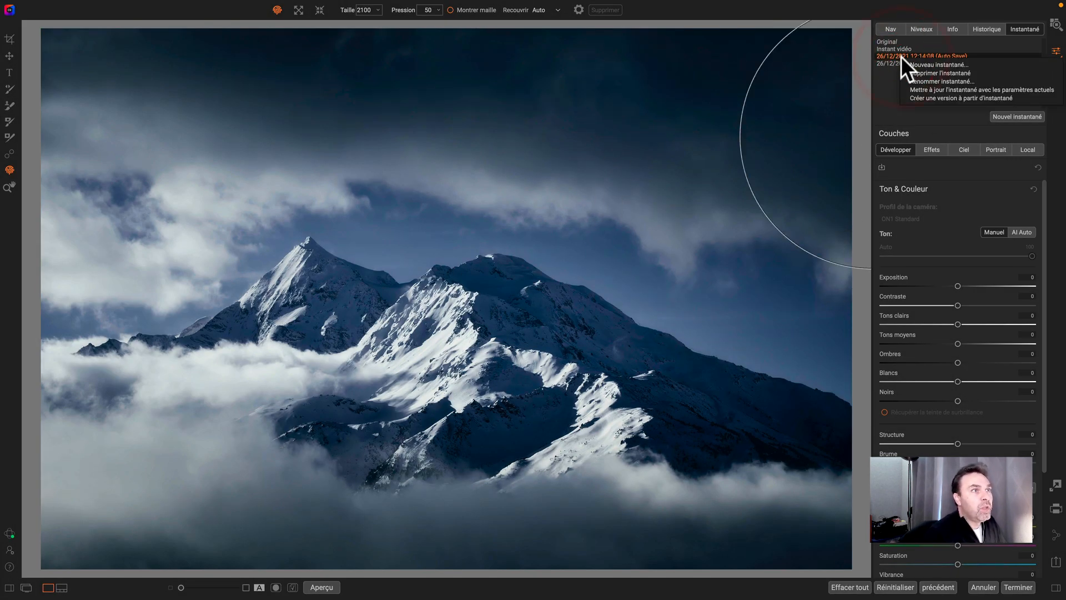
pyautogui.click(926, 98)
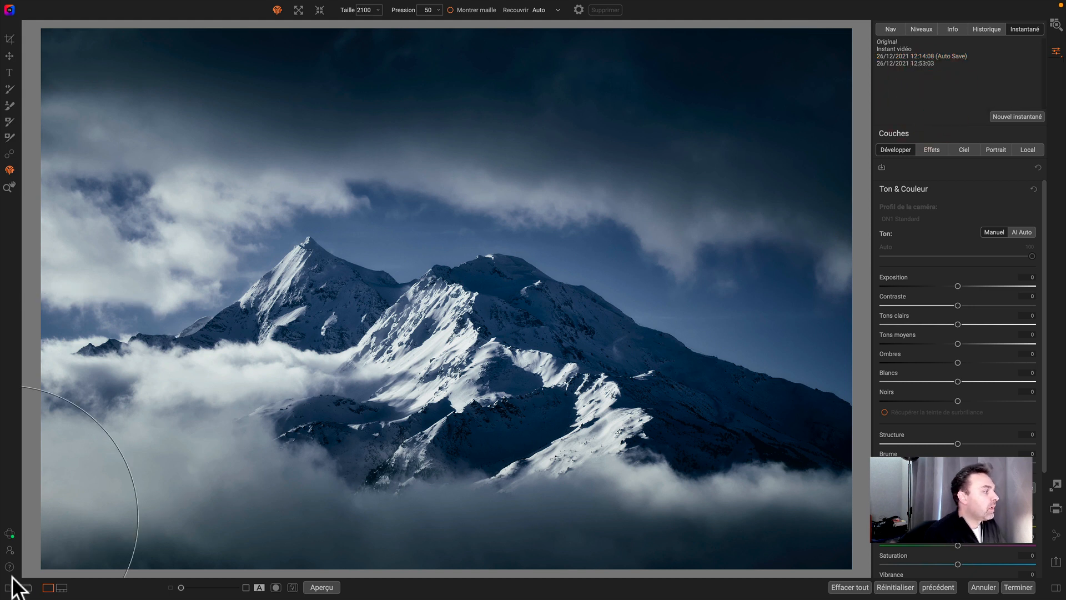
pyautogui.click(61, 587)
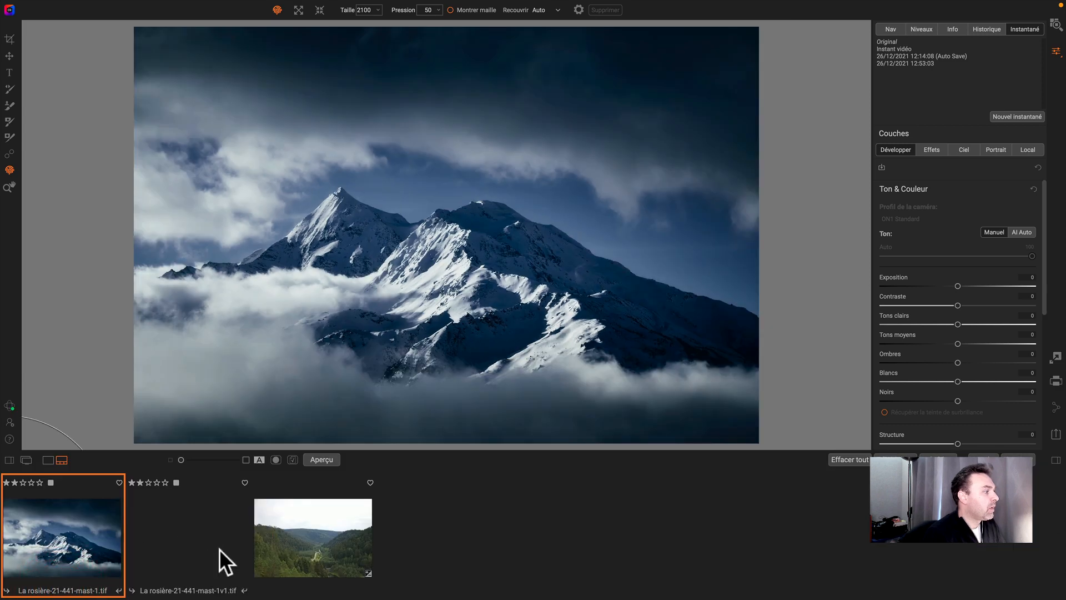
pyautogui.click(199, 544)
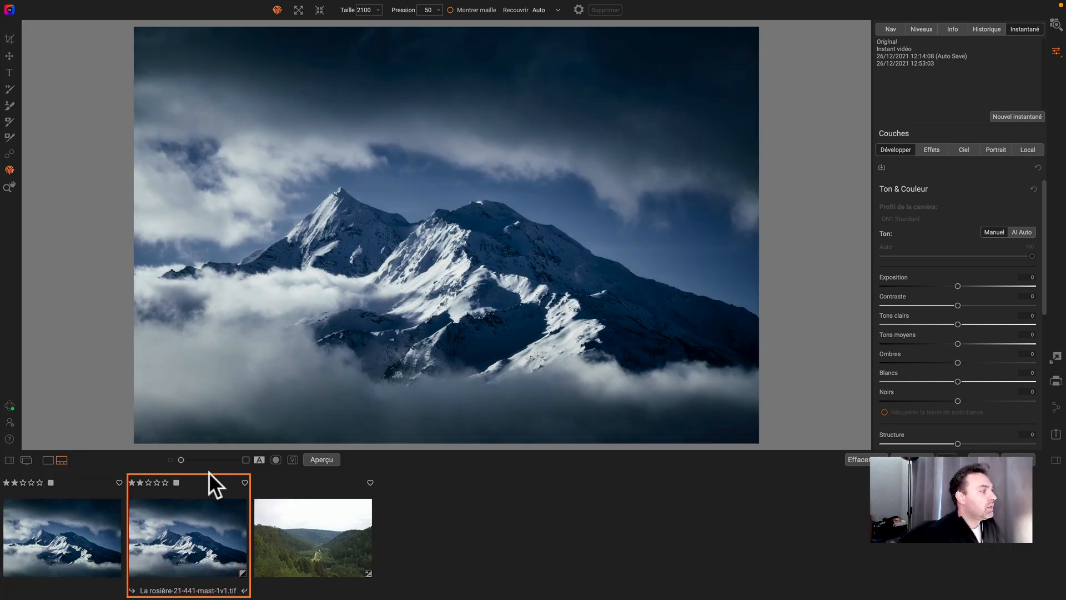
# - Compare the original file with the new version in the filmstrip and their snapshot history
pyautogui.press('z')
pyautogui.click(108, 522)
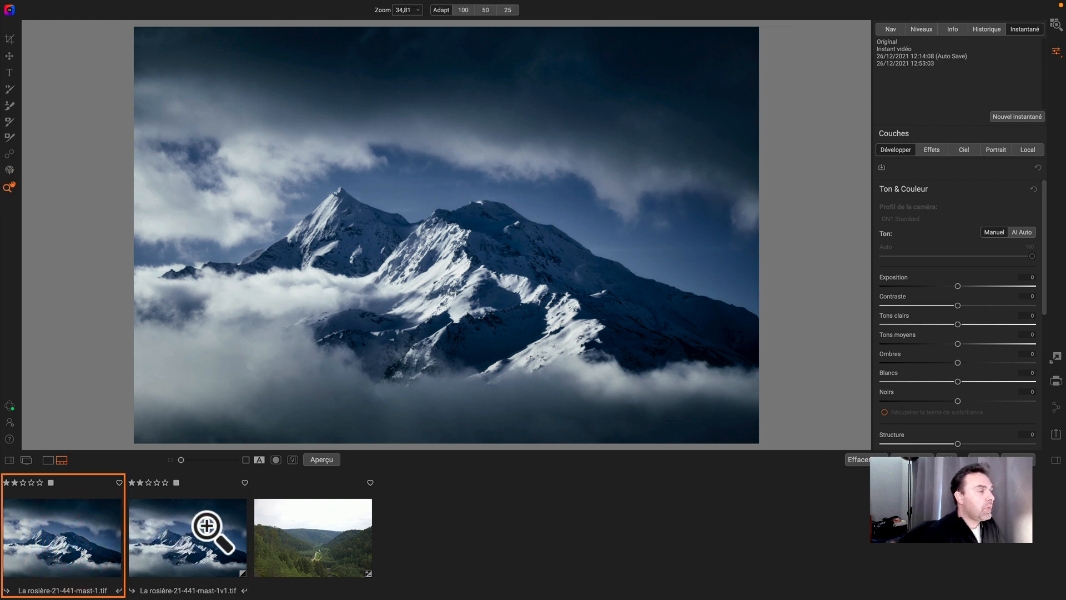
pyautogui.click(191, 532)
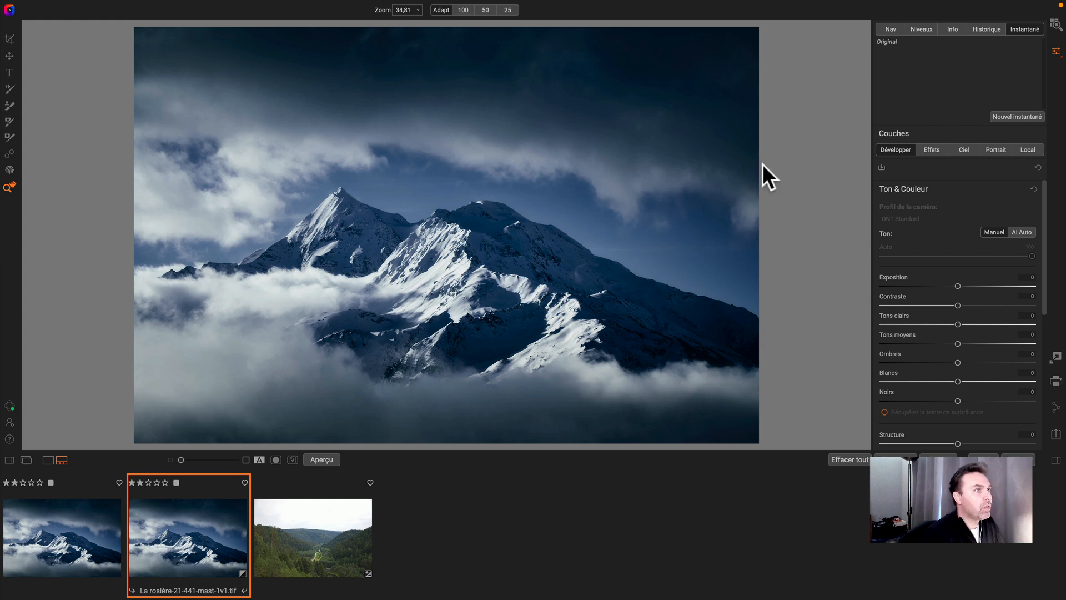
pyautogui.click(987, 29)
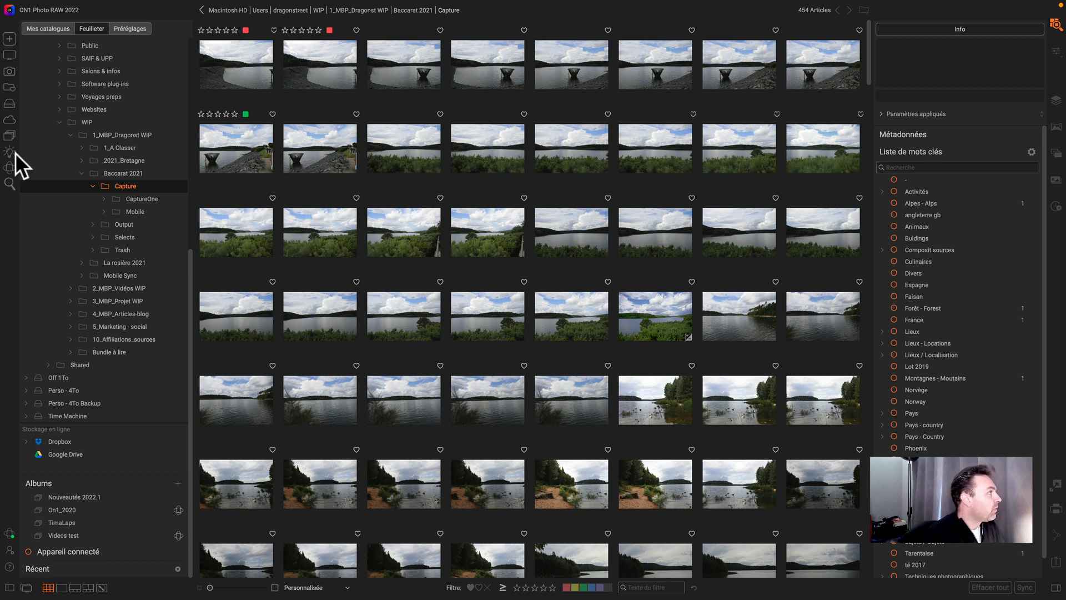
# - Open the Advanced Search dialog and browse the list of saved searches, leaving it set to Non
pyautogui.click(8, 182)
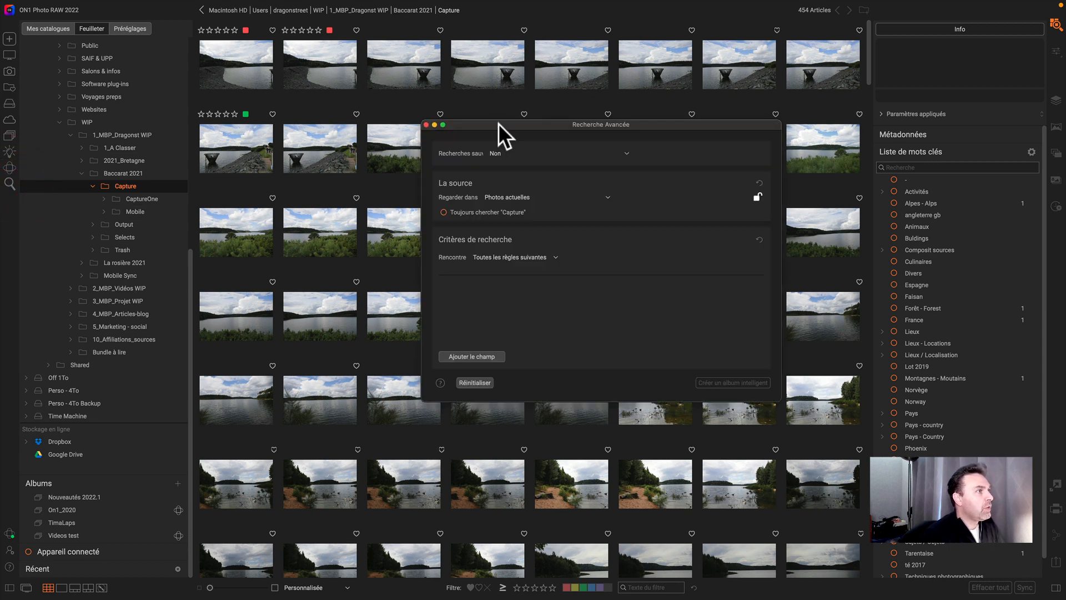
pyautogui.moveTo(498, 123); pyautogui.dragTo(439, 121)
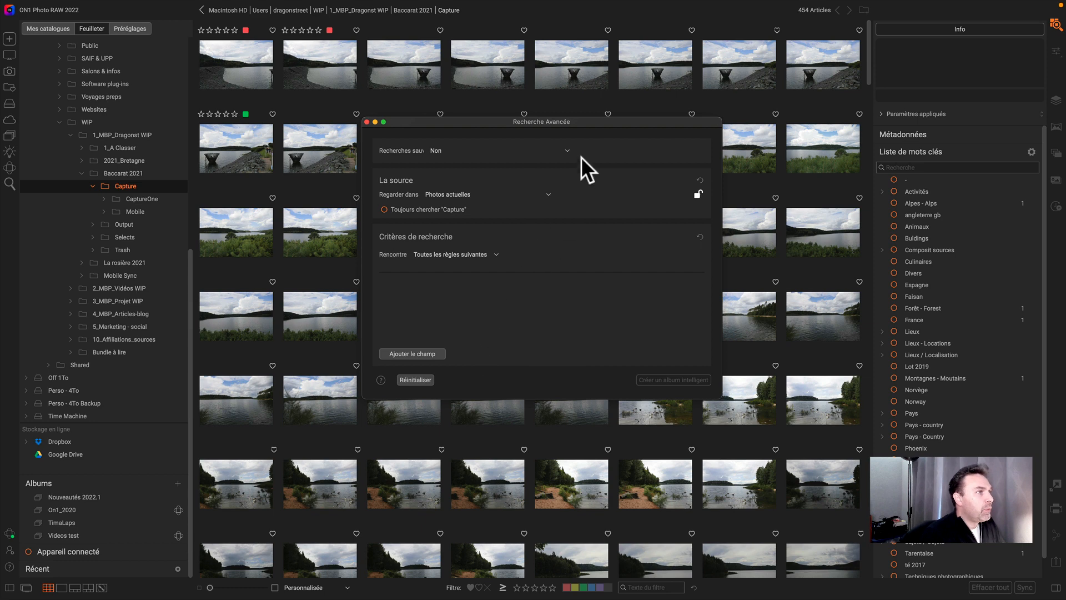
pyautogui.click(569, 150)
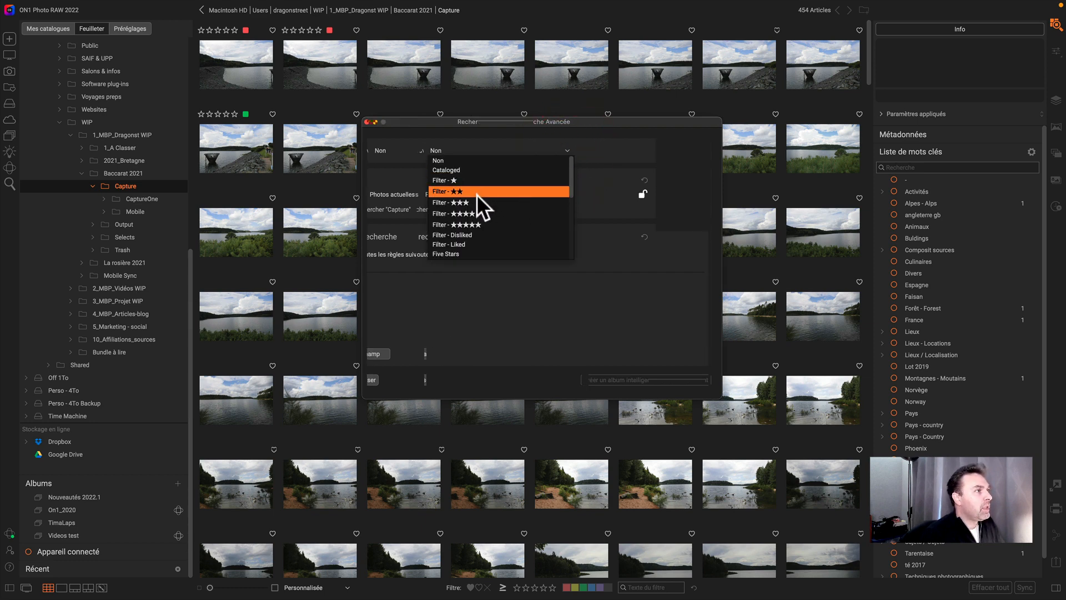
pyautogui.scroll(-3, 473, 201)
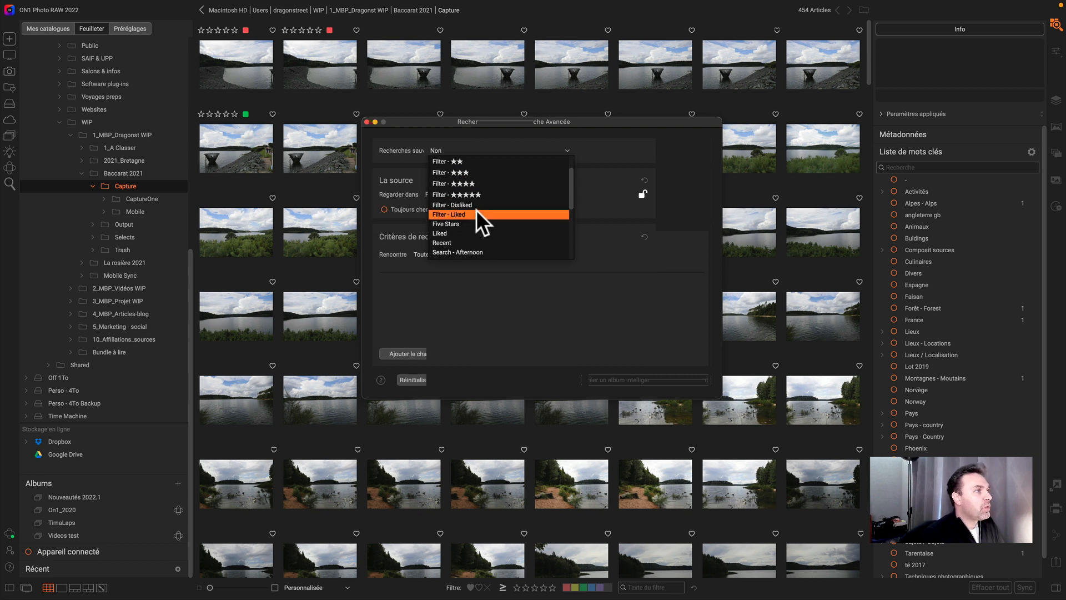
pyautogui.click(483, 139)
pyautogui.click(535, 150)
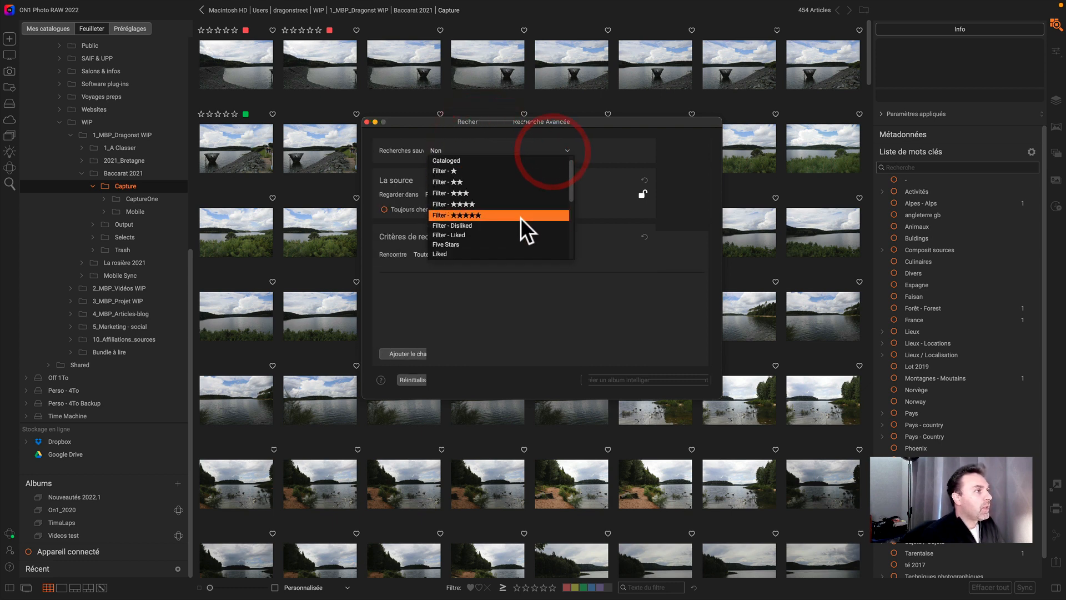
pyautogui.scroll(-3, 519, 220)
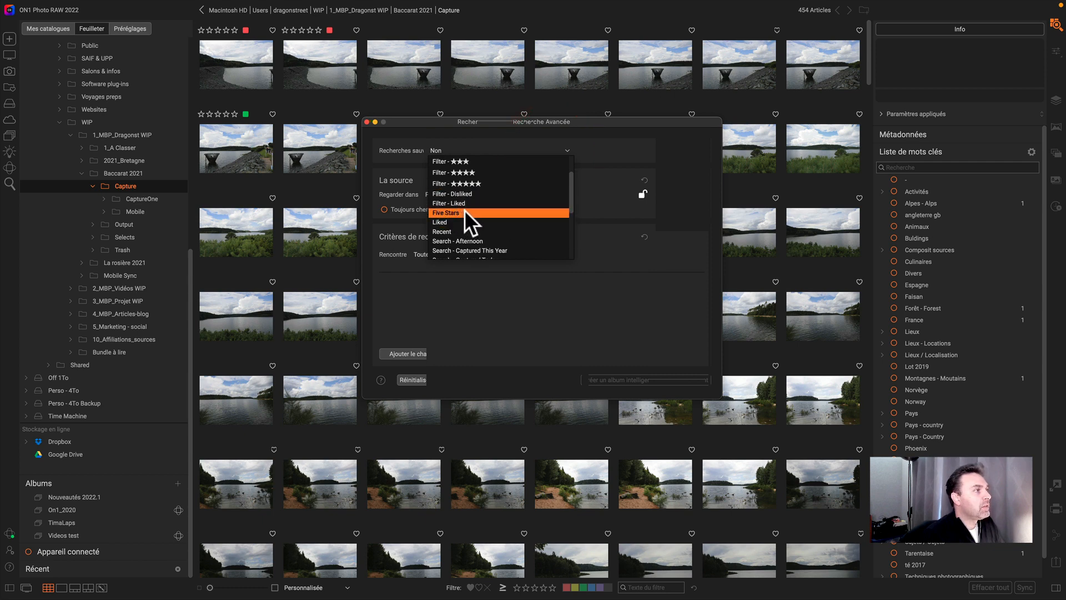
pyautogui.scroll(-5, 464, 210)
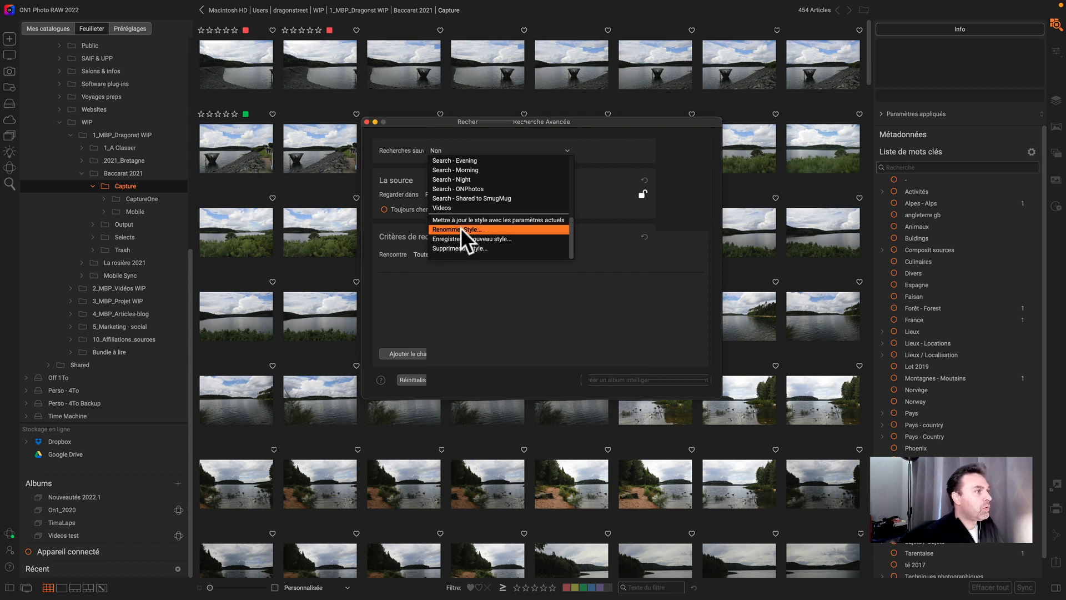
pyautogui.click(634, 259)
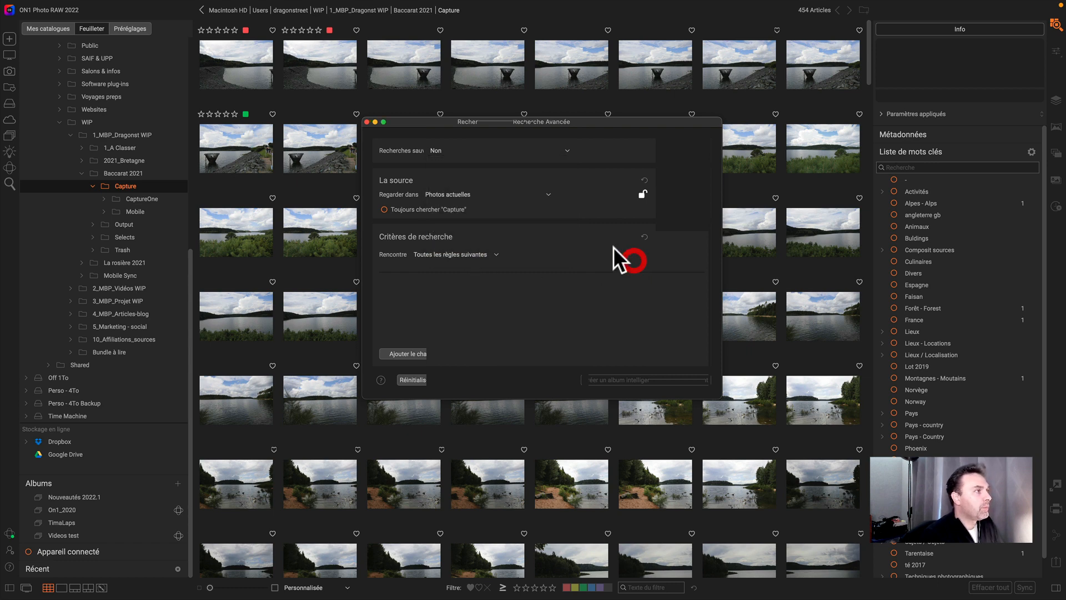
pyautogui.click(451, 149)
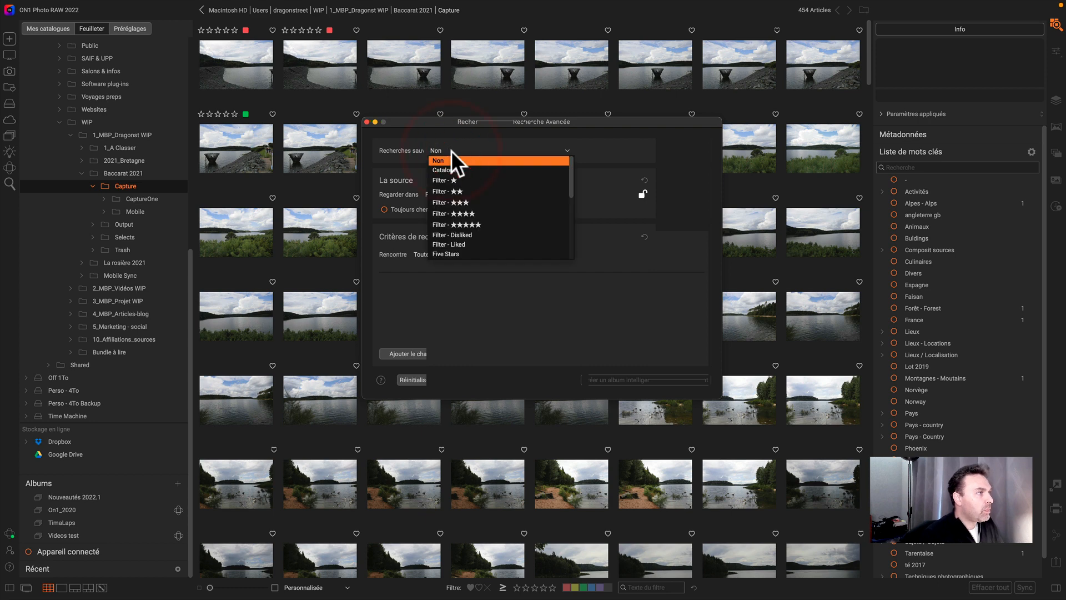
pyautogui.click(451, 139)
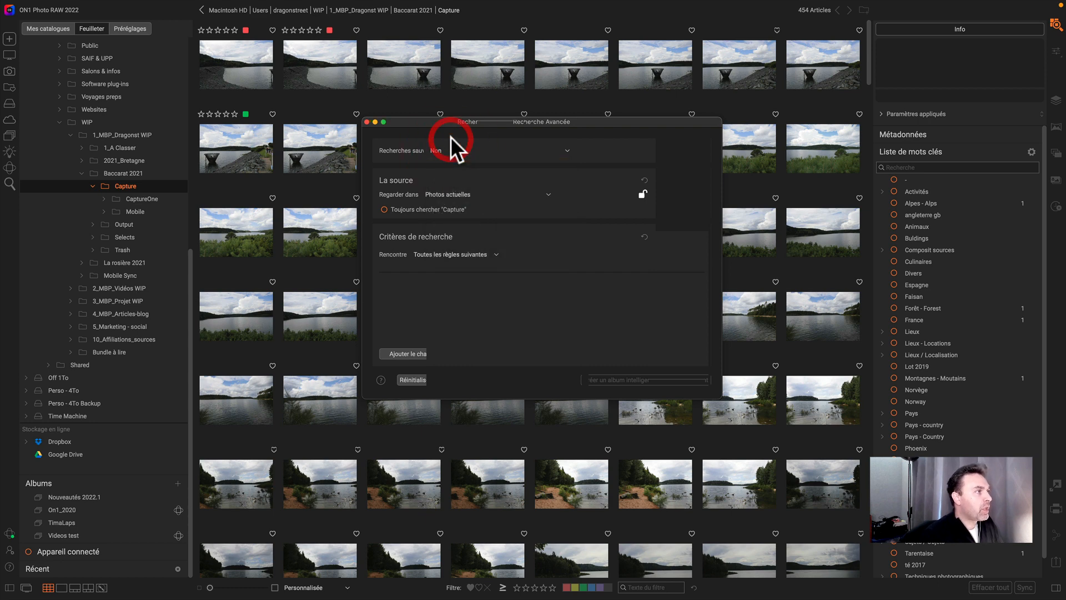
# - Review the search-source options, keeping Photos actuelles, and switch the library panel to the catalog view
pyautogui.click(462, 192)
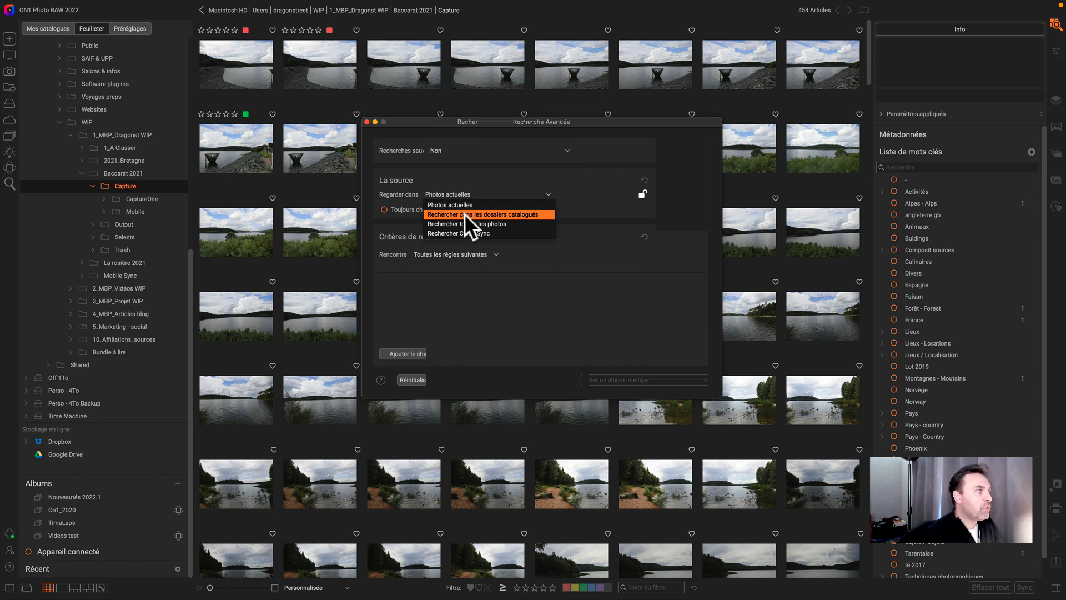
pyautogui.click(382, 177)
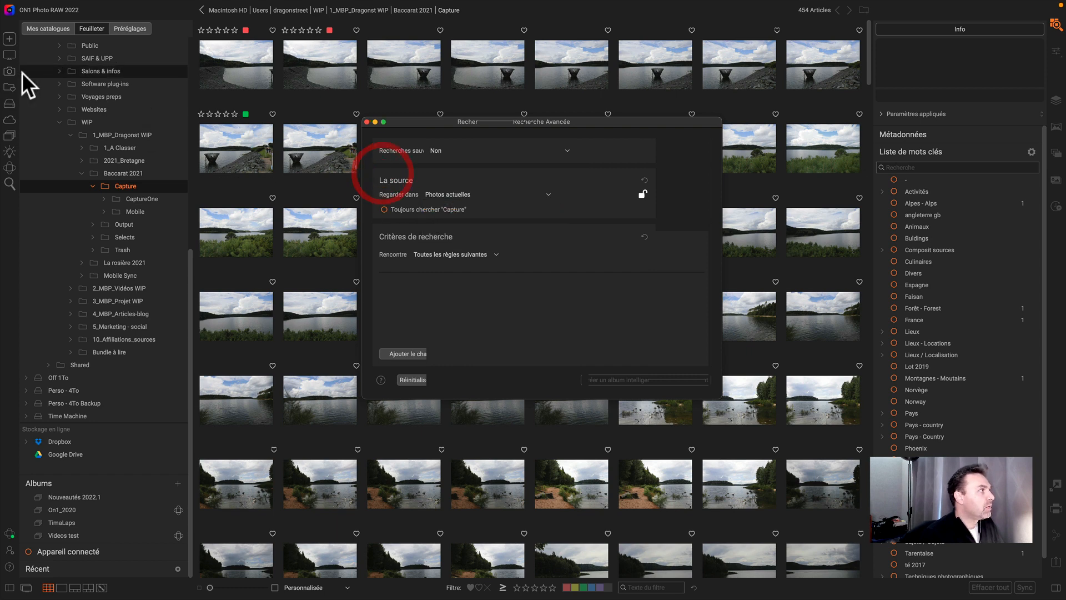
pyautogui.click(42, 28)
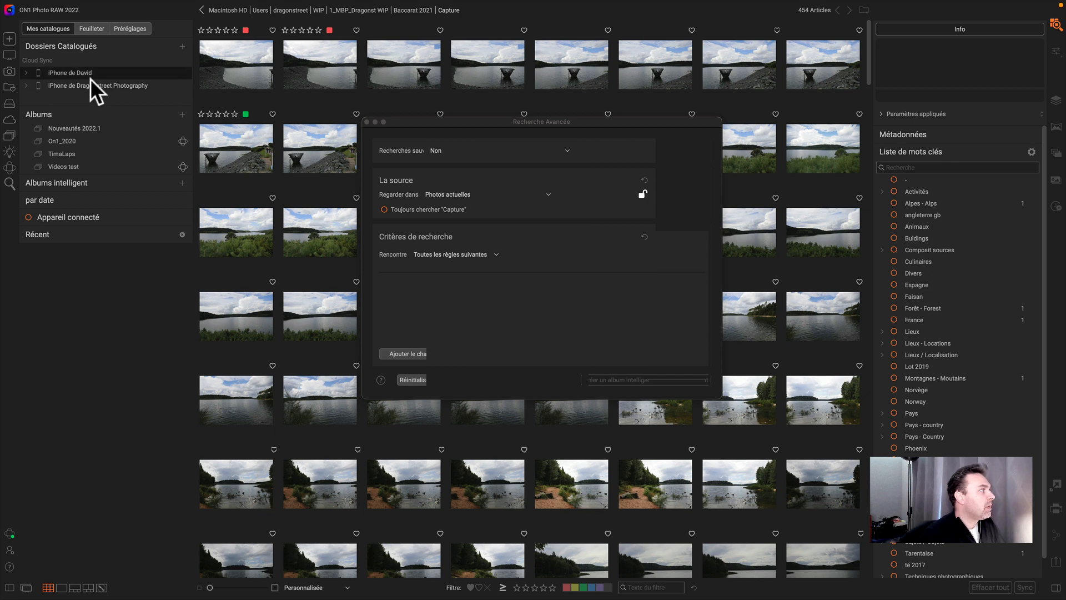
pyautogui.click(467, 194)
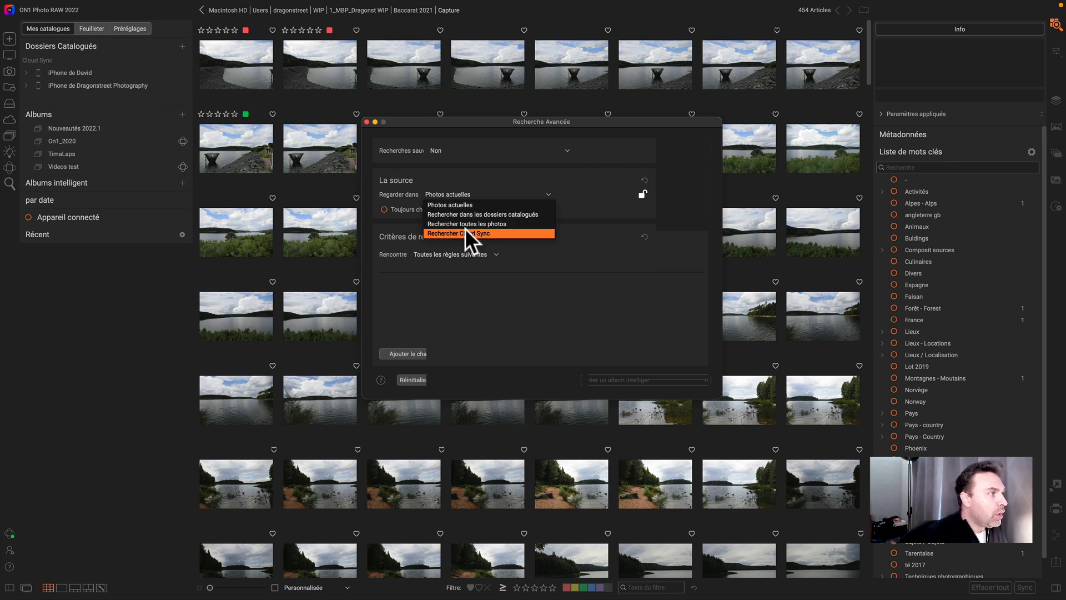
pyautogui.click(476, 208)
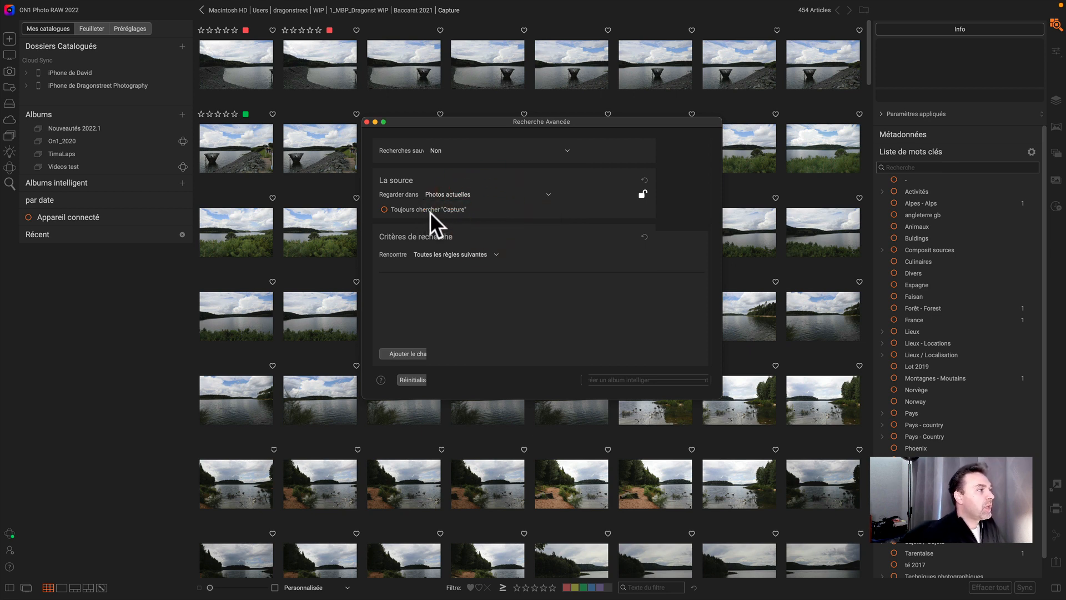
pyautogui.click(384, 209)
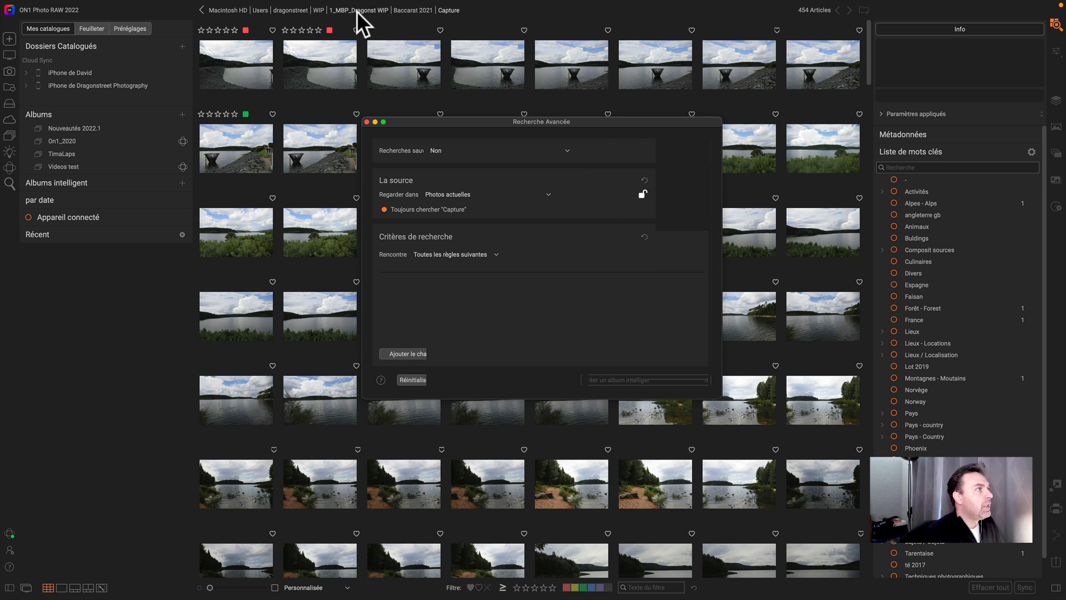
pyautogui.click(384, 209)
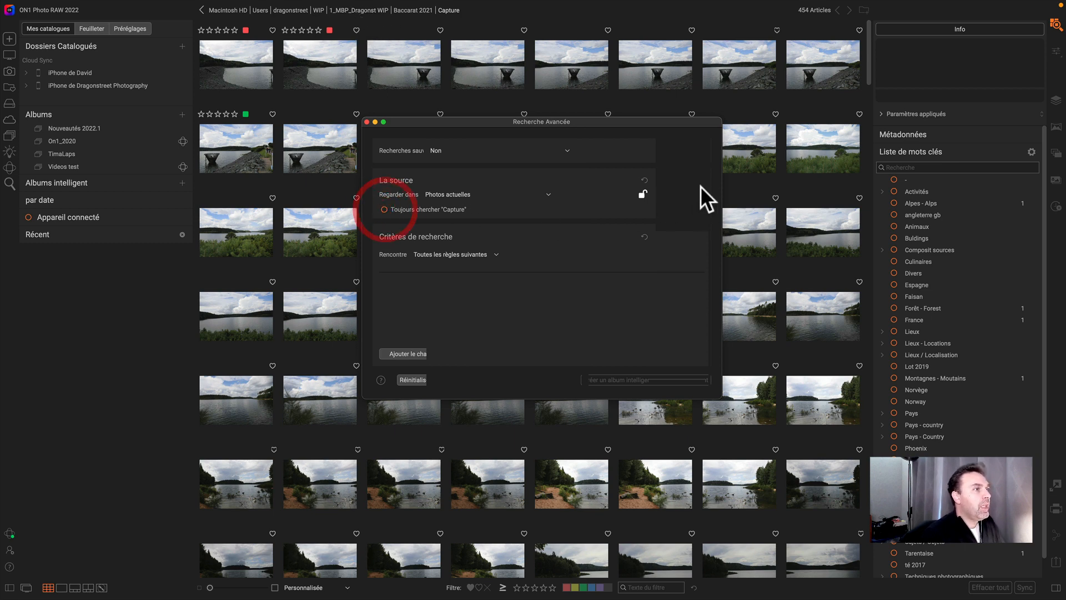
pyautogui.click(699, 192)
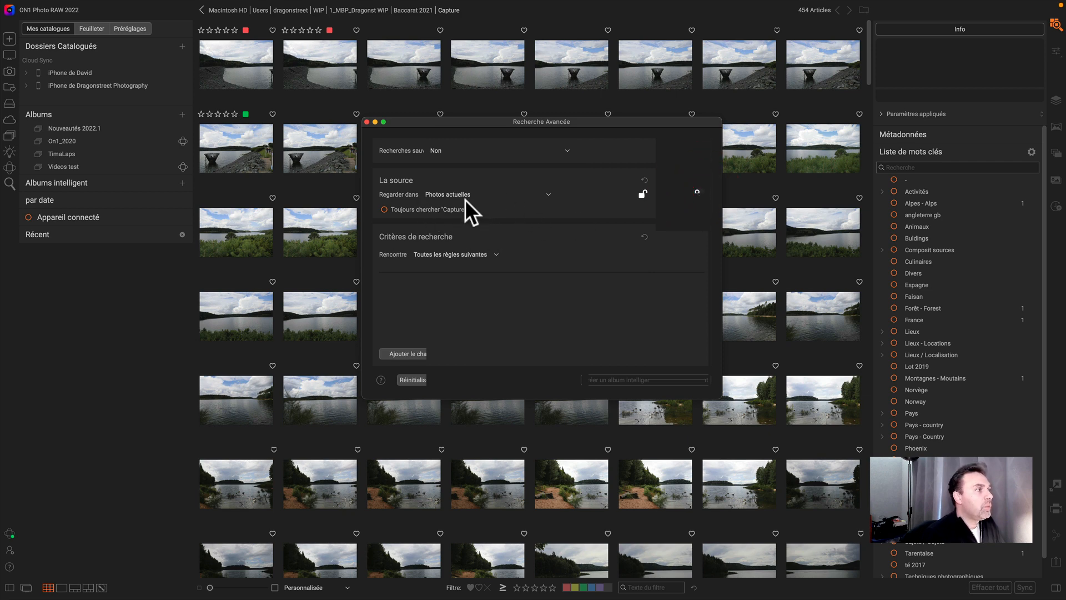
# - Cycle through the rule-matching options and return to matching all of the following rules
pyautogui.click(495, 255)
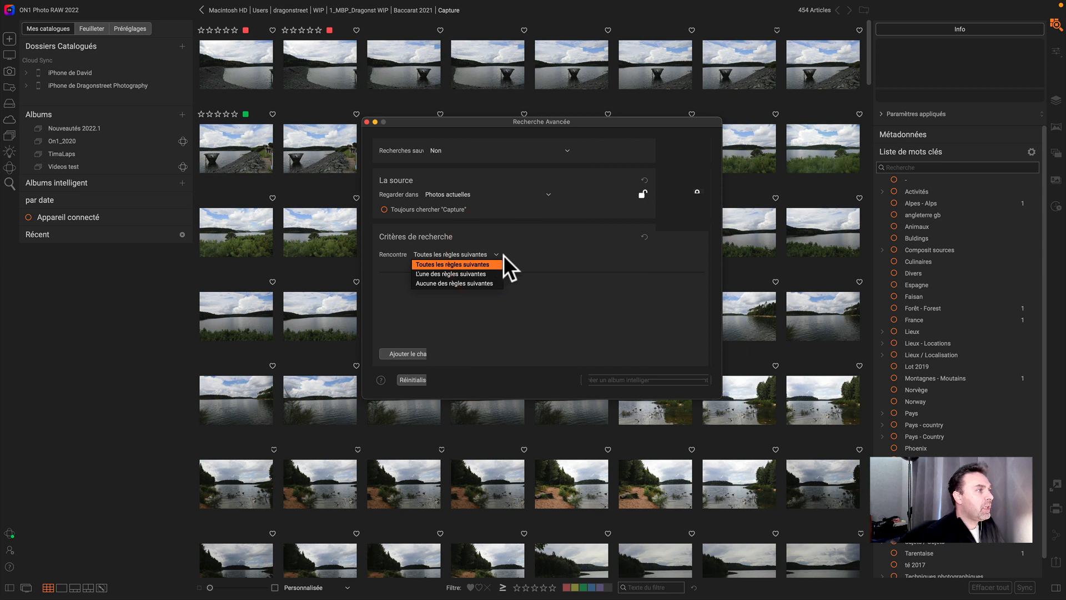
pyautogui.click(478, 274)
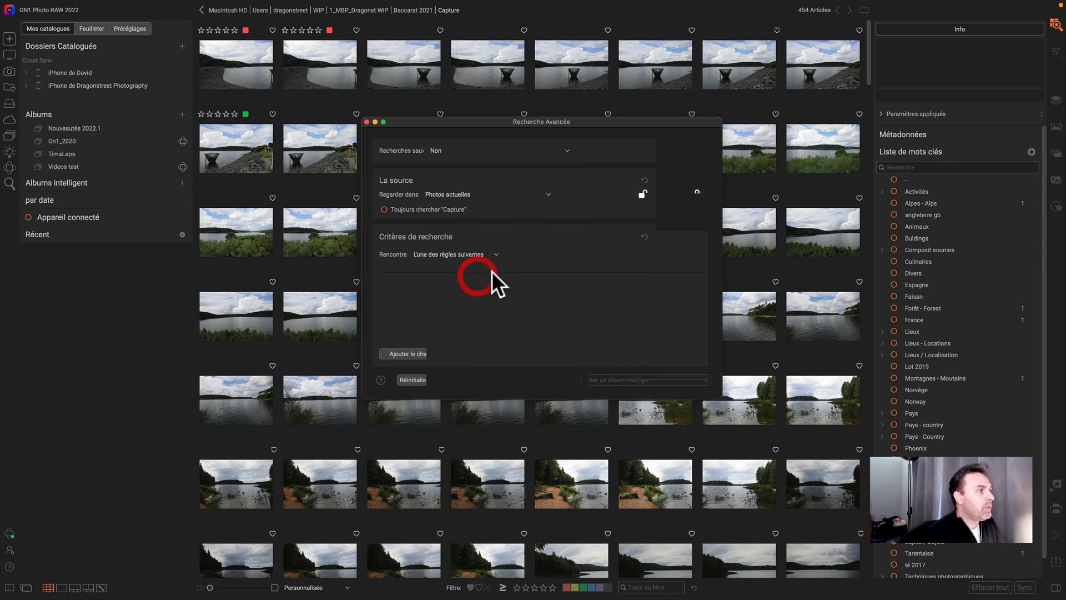
pyautogui.click(495, 254)
pyautogui.click(468, 265)
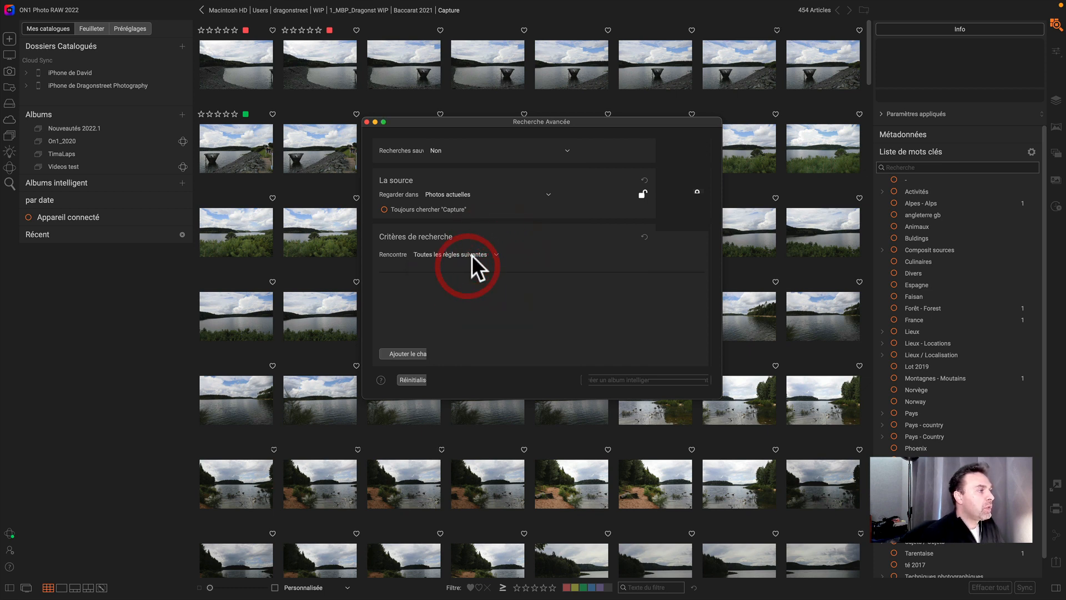
pyautogui.click(472, 255)
pyautogui.click(463, 274)
pyautogui.click(473, 255)
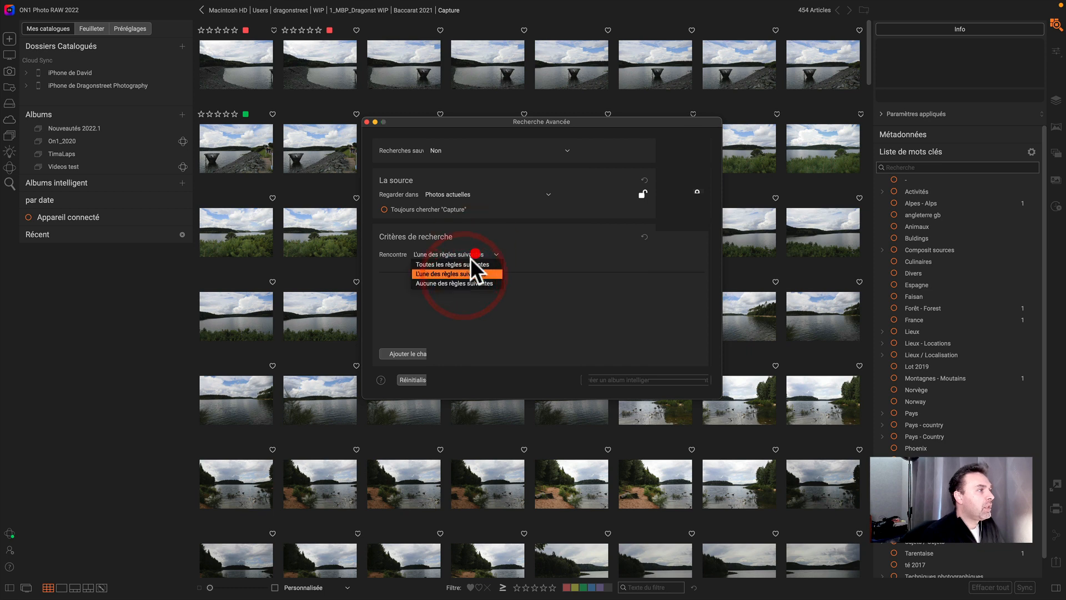
pyautogui.click(456, 282)
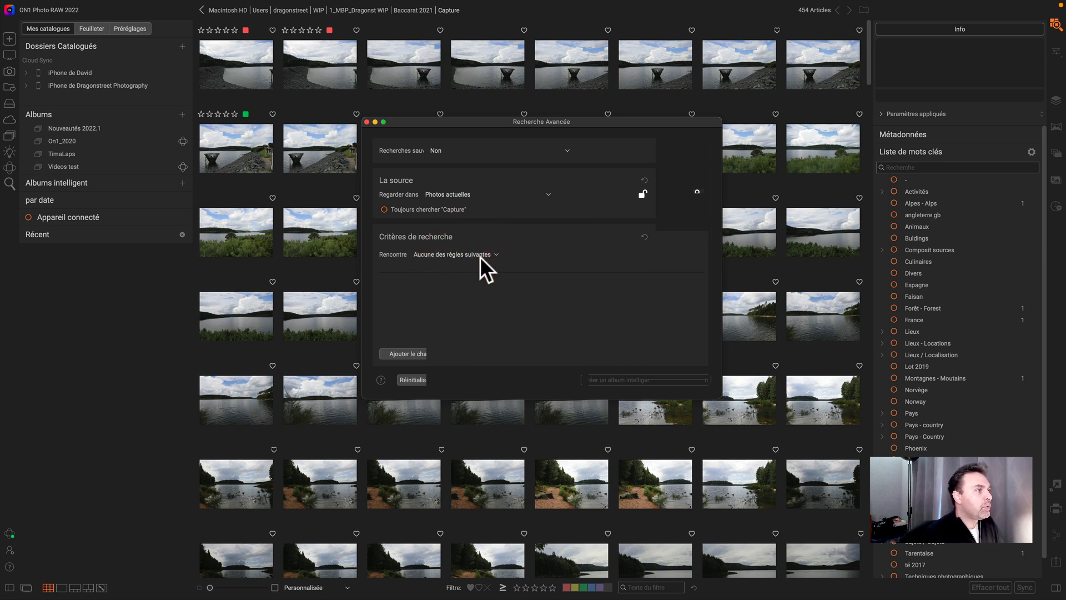
pyautogui.click(479, 252)
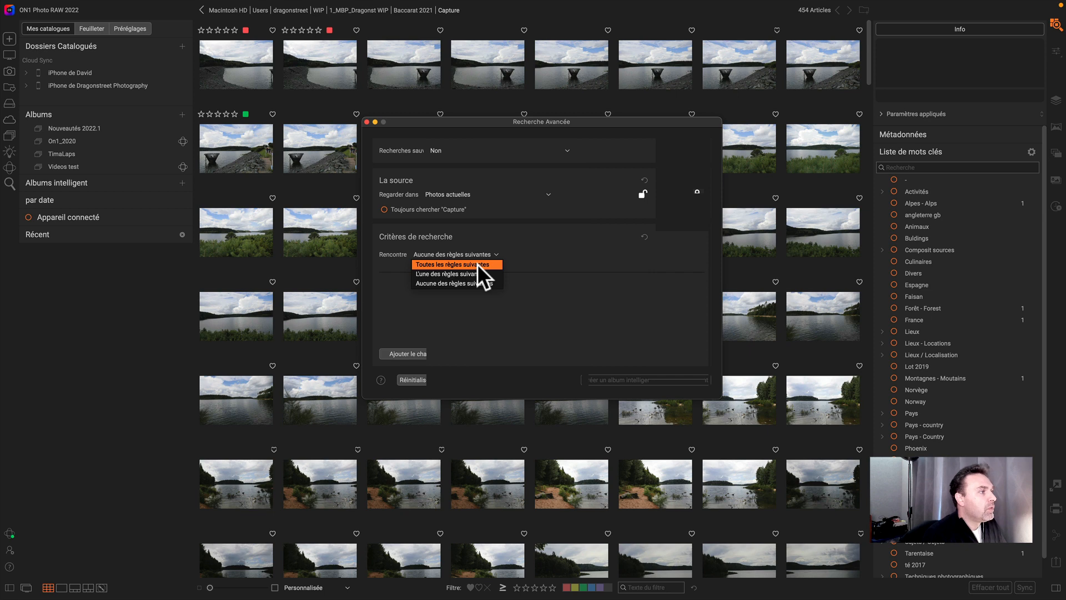
pyautogui.click(478, 265)
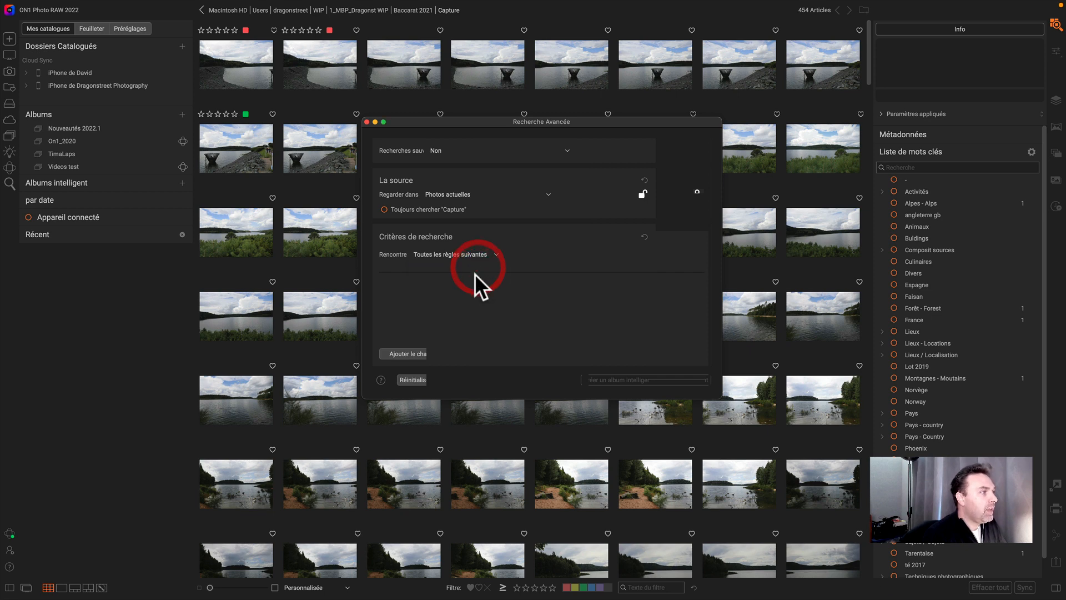
# - Add a search criterion field and review its field and condition options
pyautogui.click(414, 355)
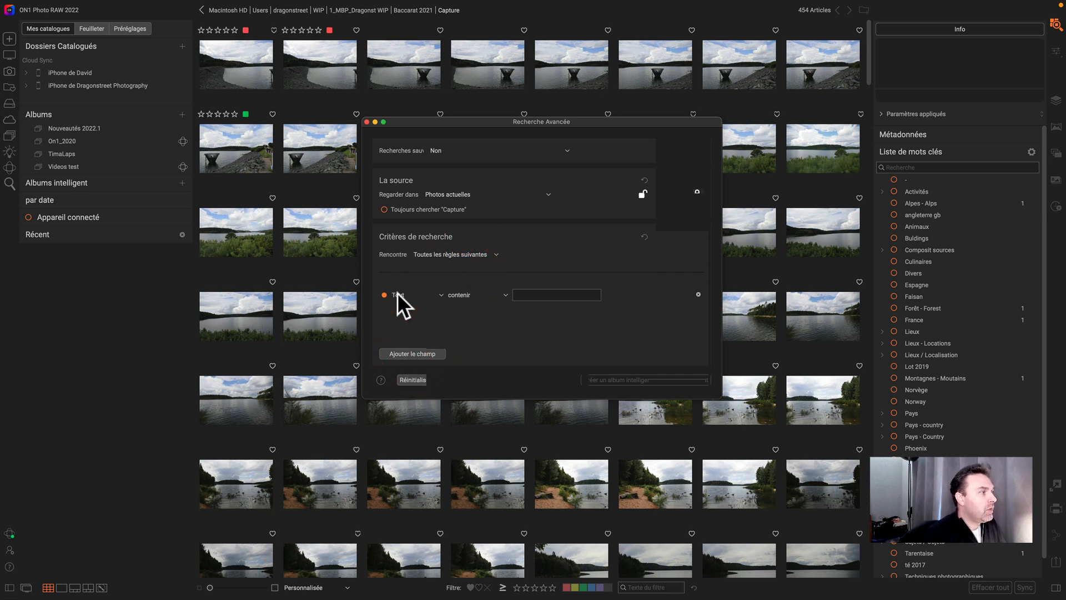
pyautogui.click(397, 292)
pyautogui.click(422, 282)
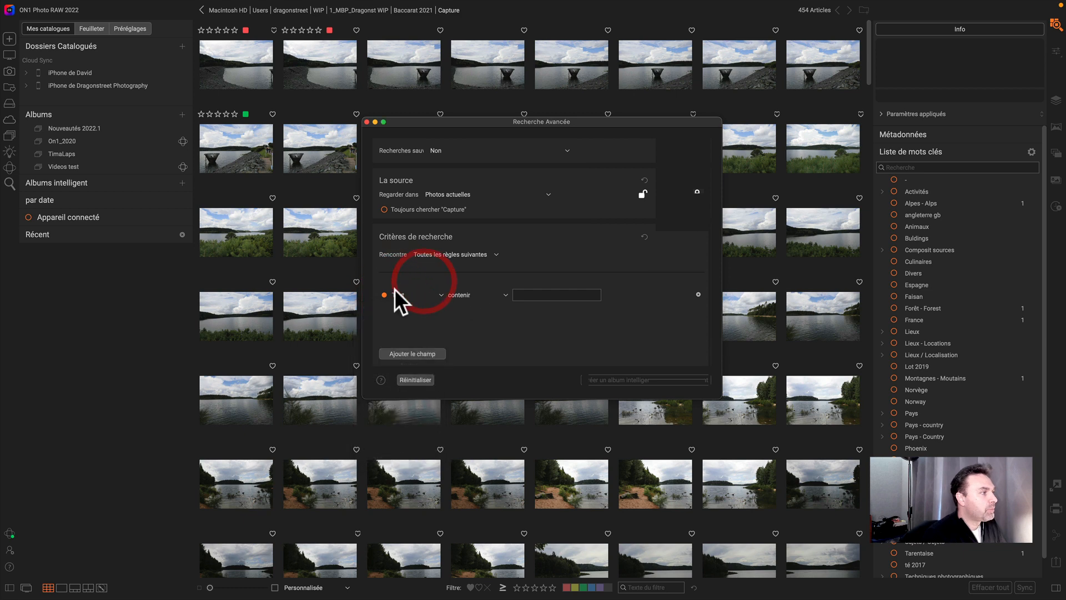
pyautogui.click(450, 295)
pyautogui.click(465, 303)
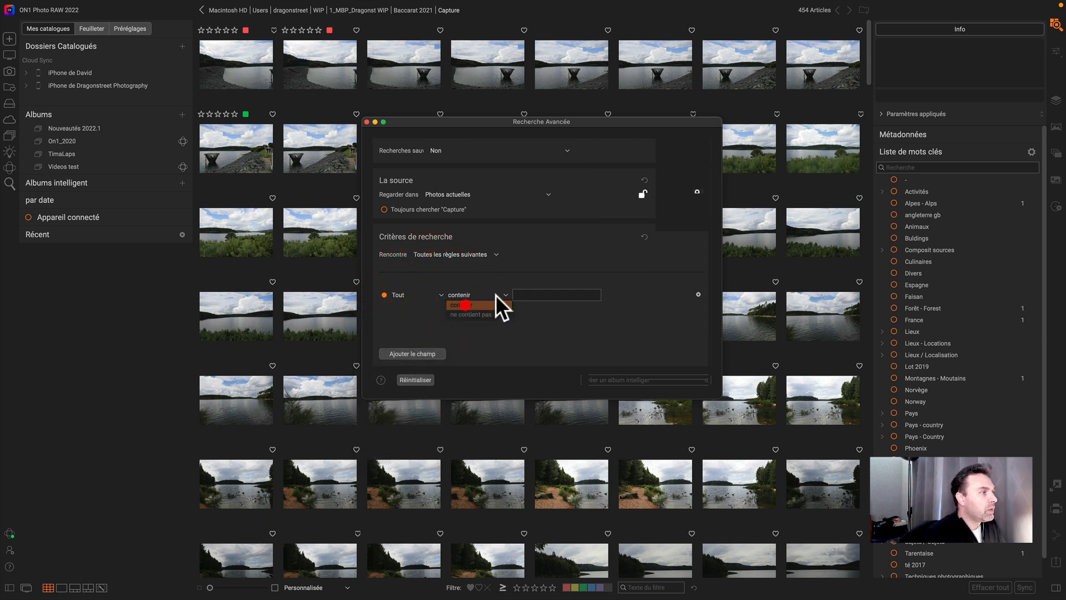
pyautogui.click(505, 294)
pyautogui.click(485, 289)
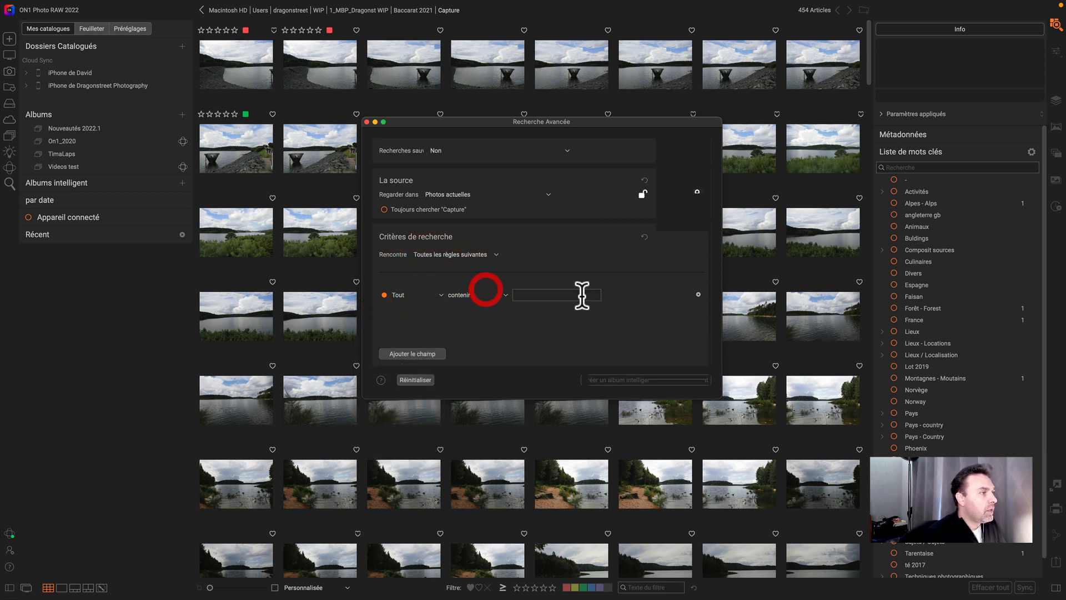
pyautogui.click(557, 293)
# - Set the new criterion to search by color label and choose the red label
pyautogui.click(412, 295)
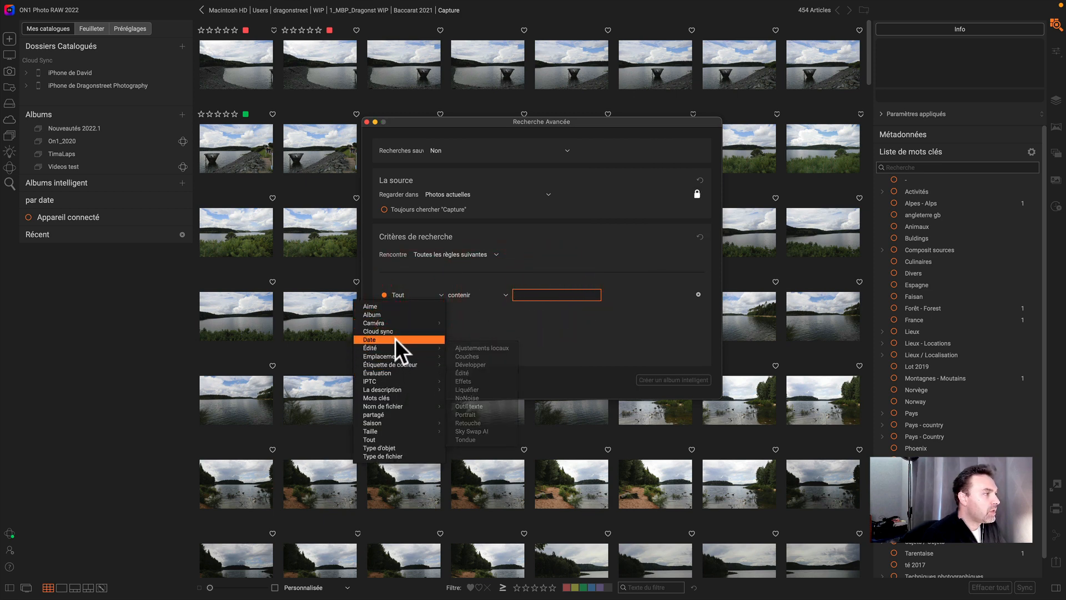
pyautogui.moveTo(389, 402)
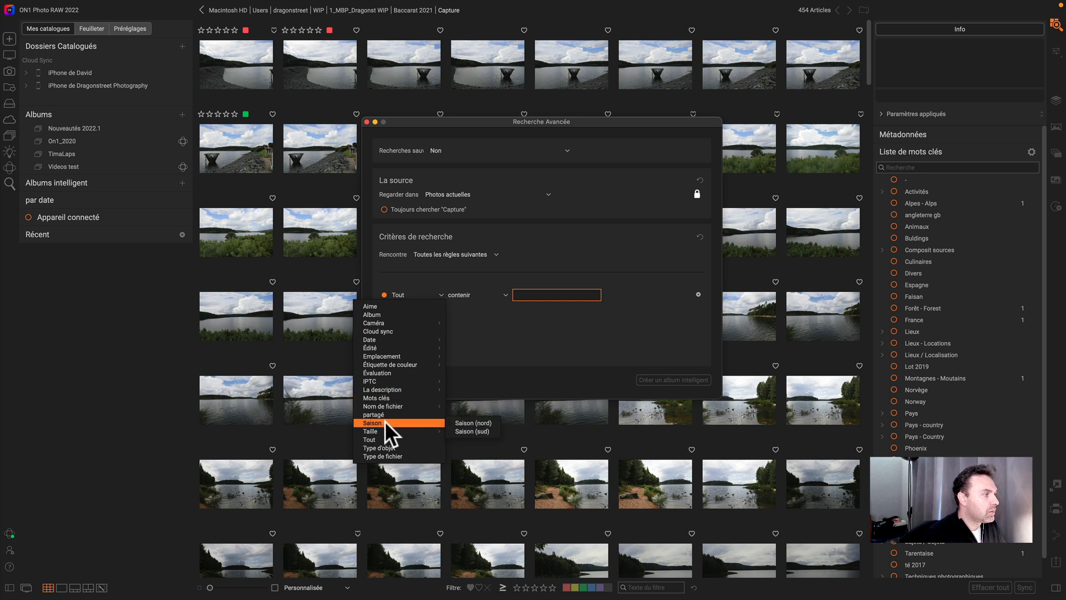
pyautogui.moveTo(369, 365)
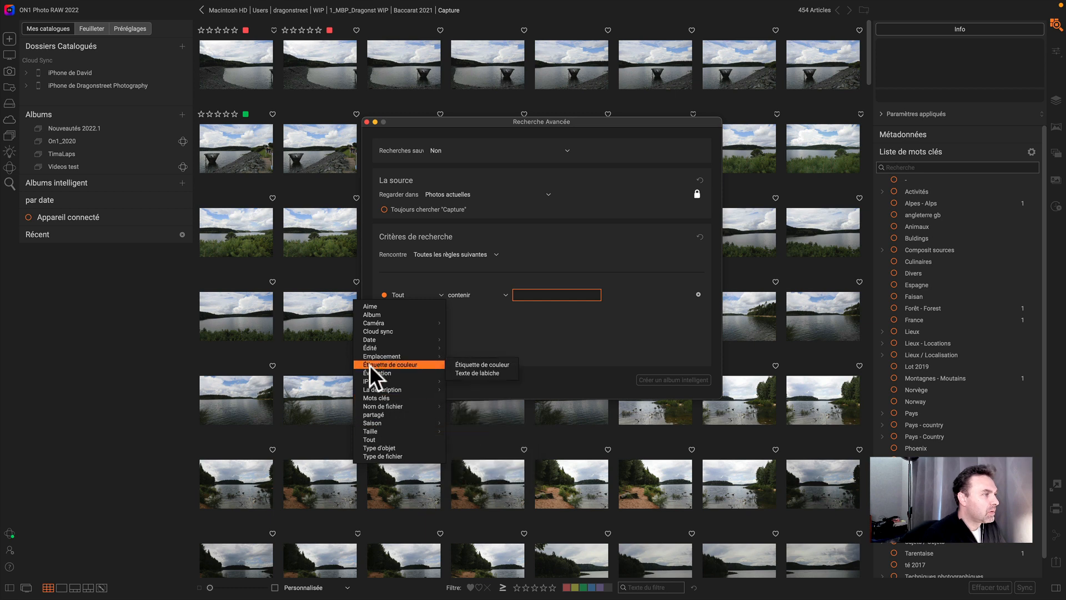
pyautogui.click(478, 363)
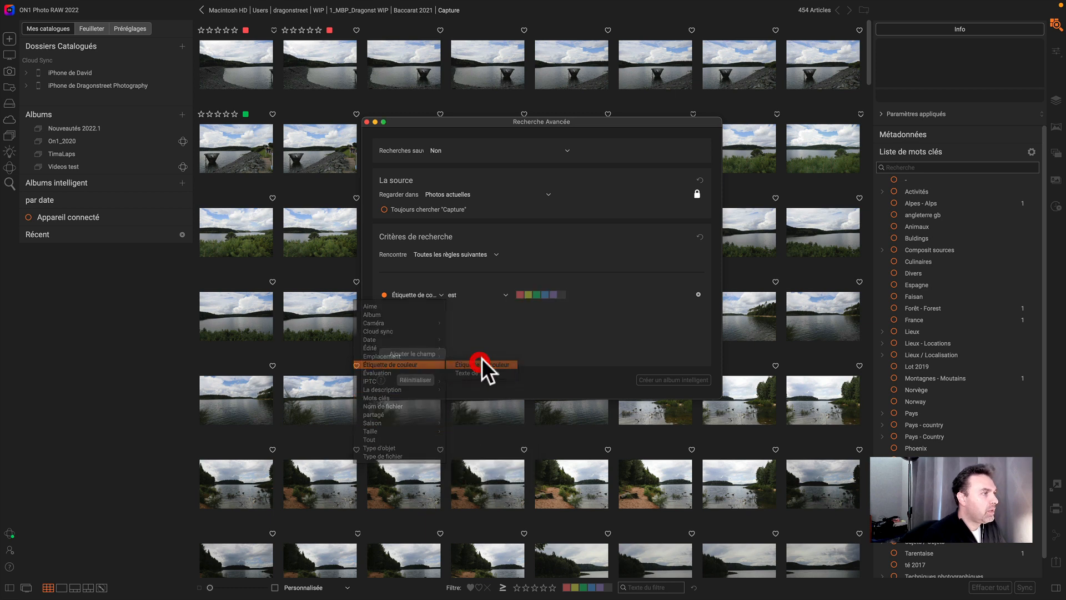
pyautogui.click(520, 295)
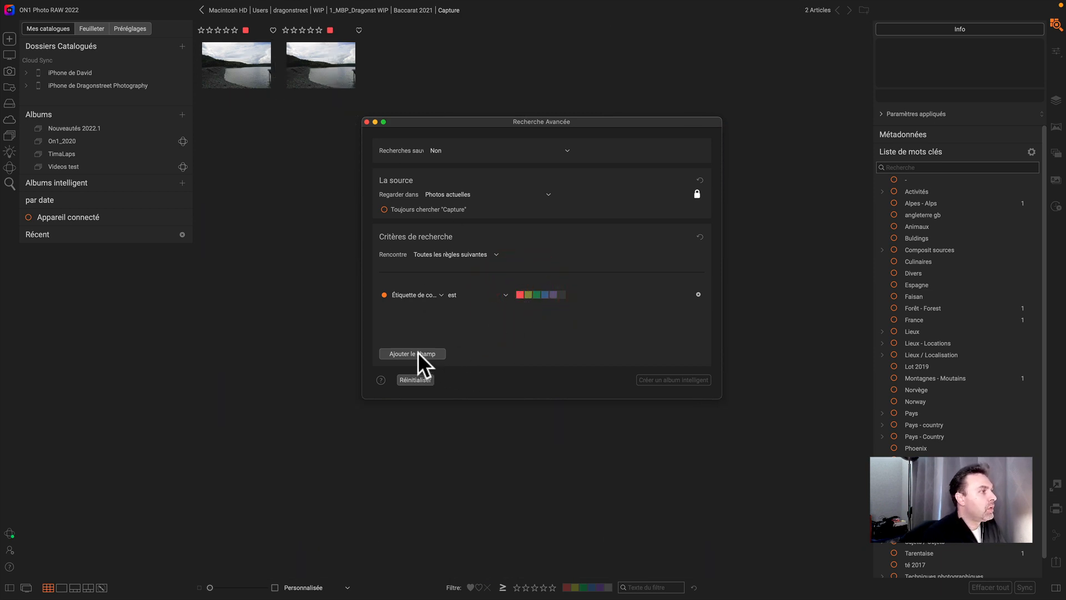
pyautogui.click(383, 295)
pyautogui.click(383, 293)
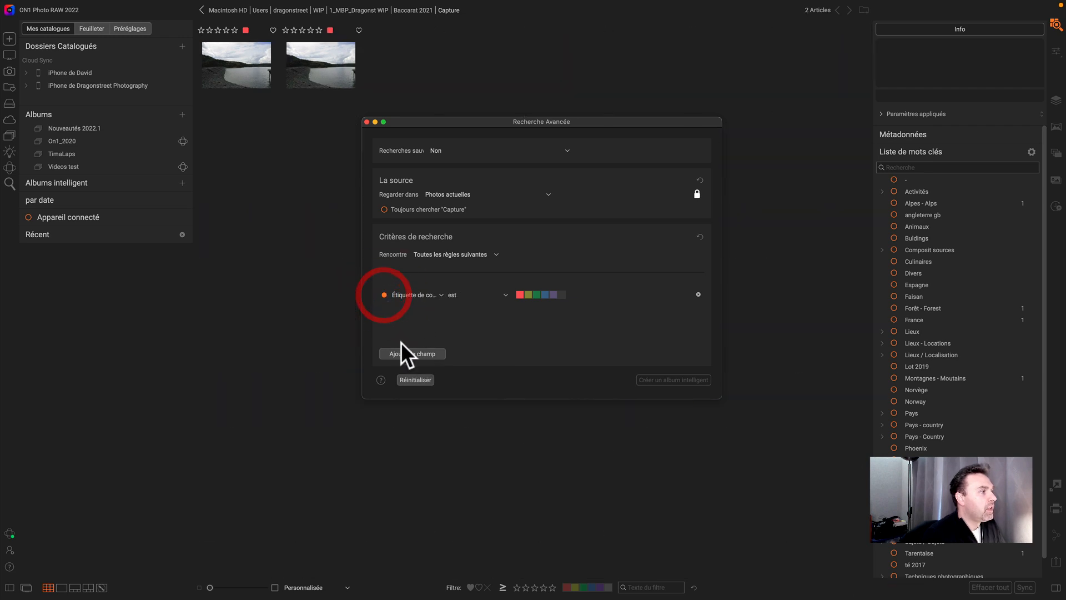
# - Add a second search criterion by color label and choose the green label
pyautogui.click(408, 354)
pyautogui.click(406, 316)
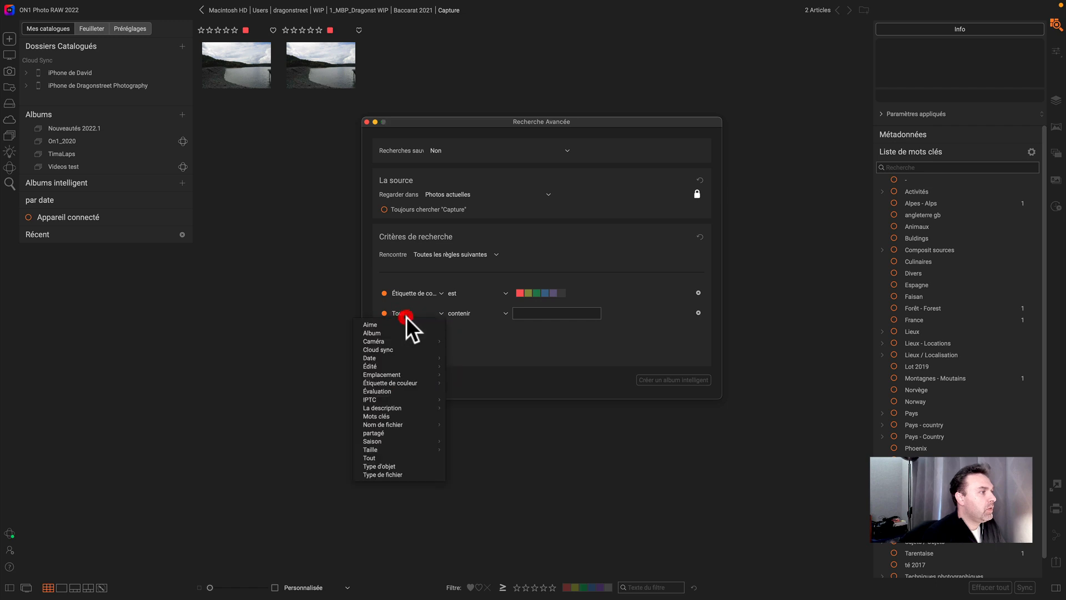
pyautogui.moveTo(428, 383)
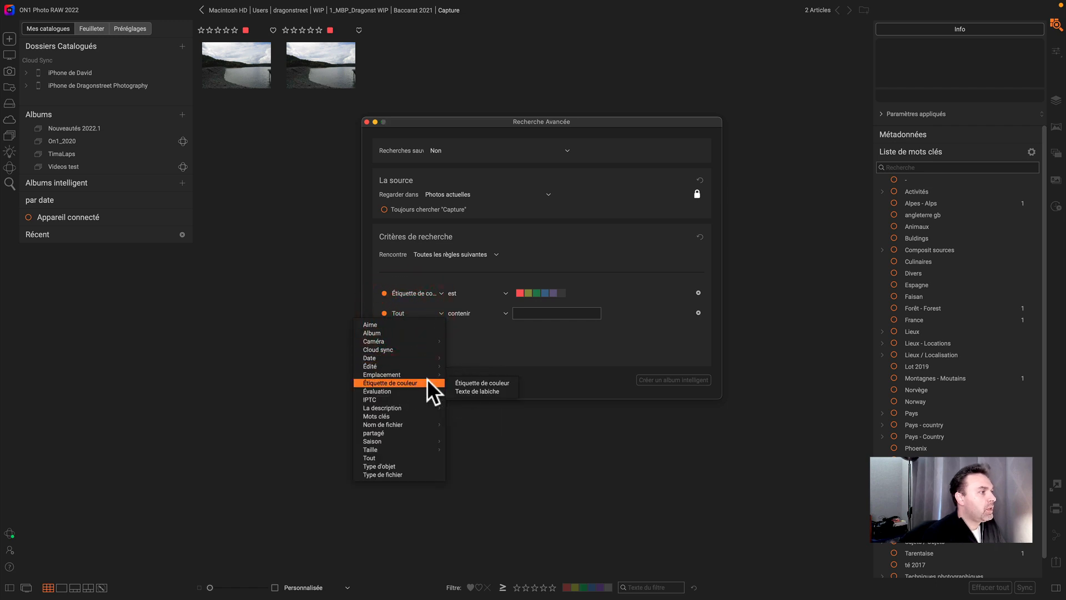
pyautogui.click(477, 382)
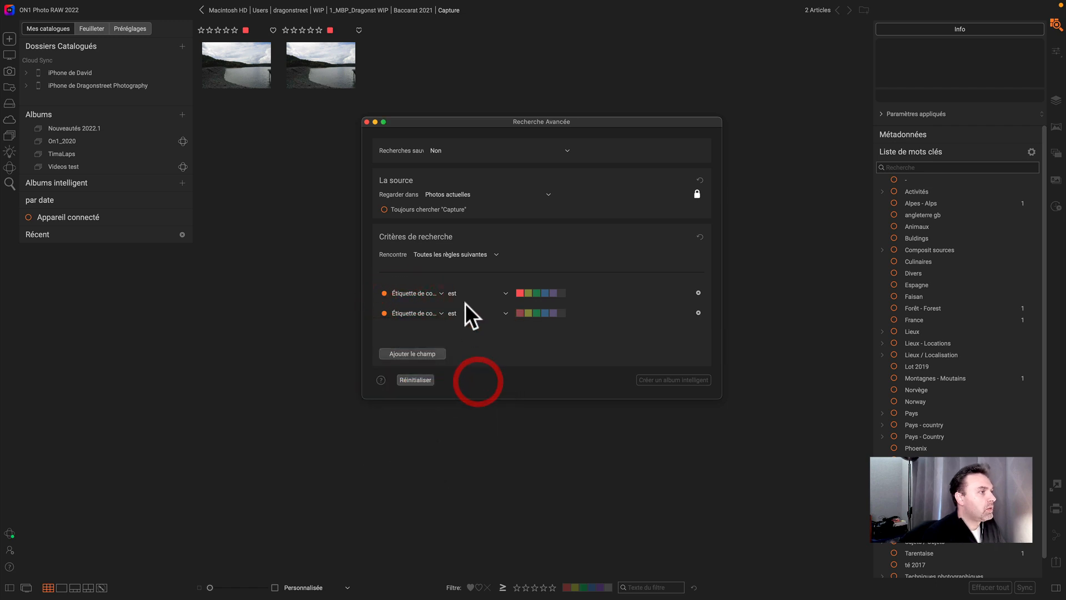
pyautogui.click(534, 313)
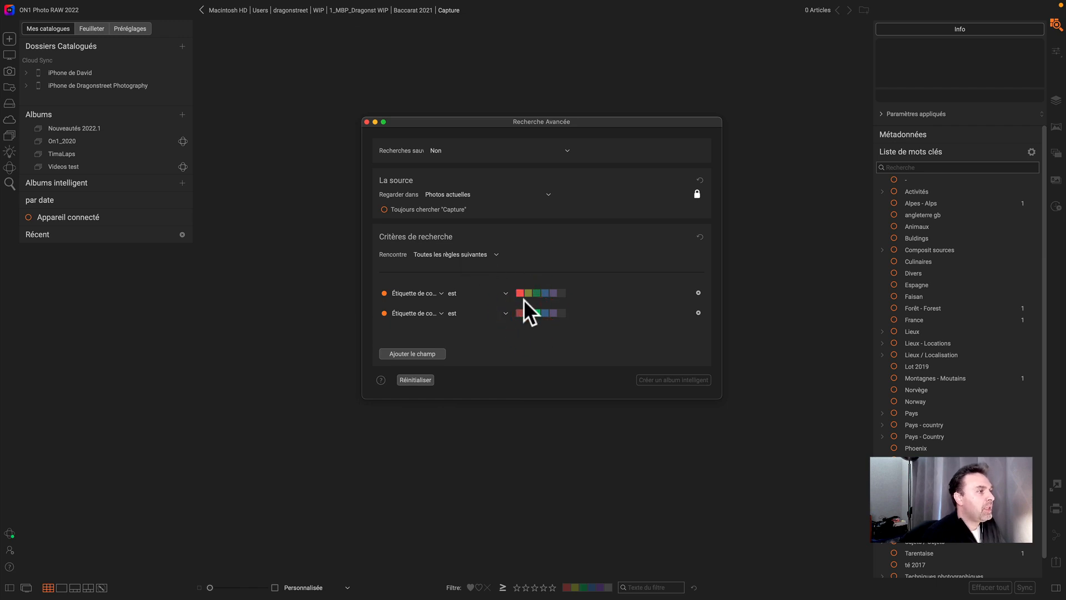
# - Set the search to match any of the following rules
pyautogui.click(464, 252)
pyautogui.click(468, 272)
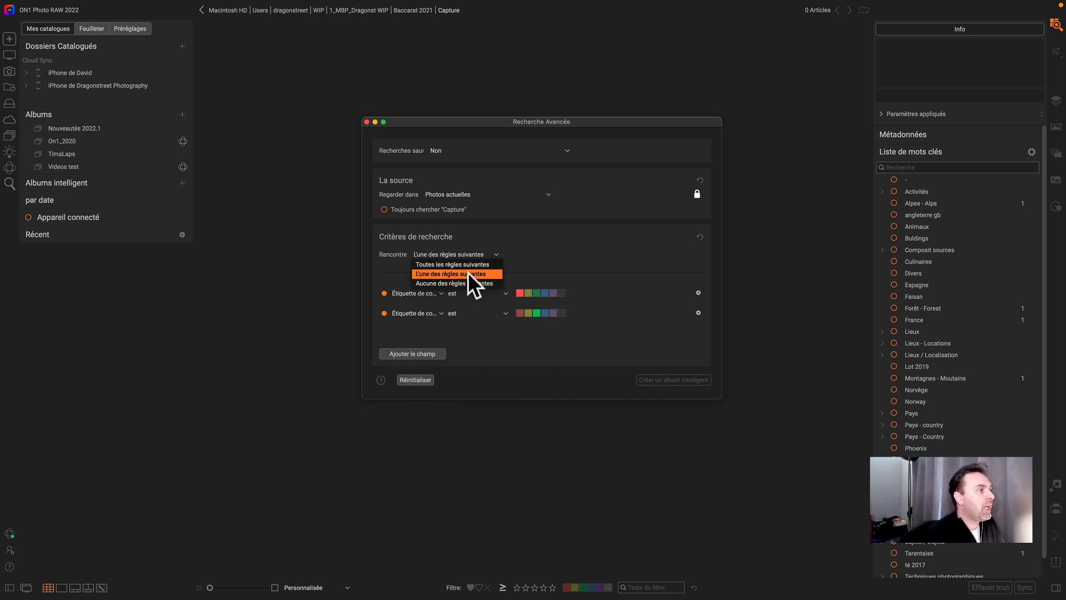
pyautogui.click(468, 272)
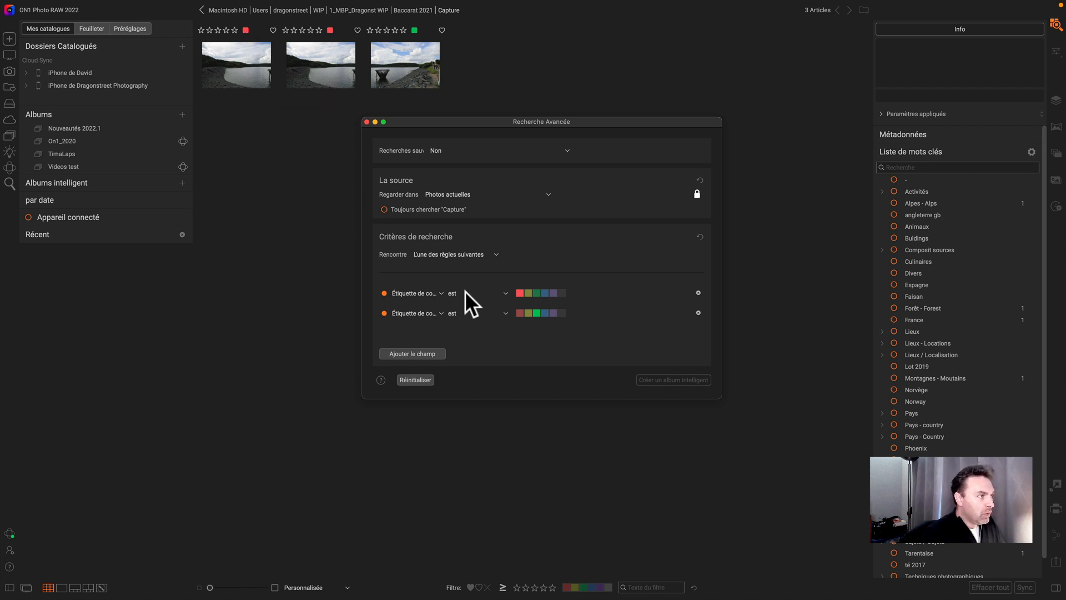
pyautogui.click(475, 254)
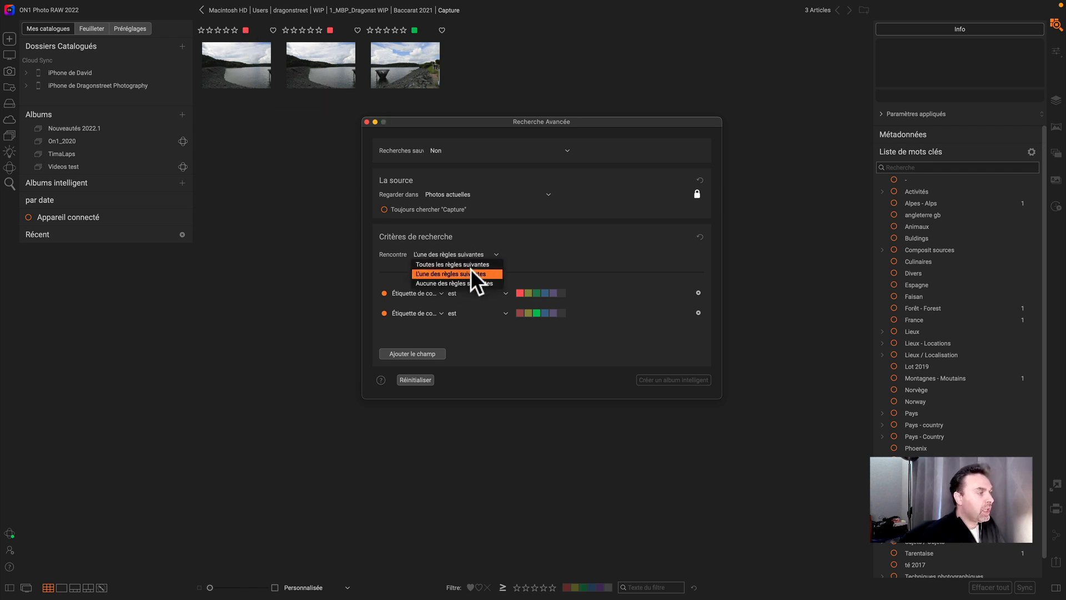
pyautogui.click(536, 251)
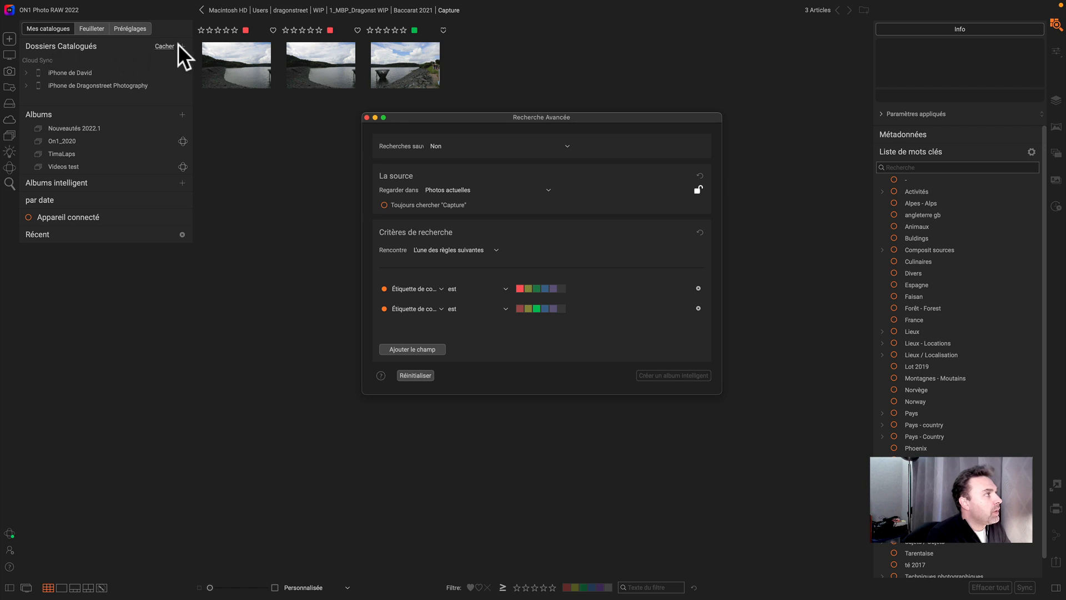
# - In the folder browser, select the three found photos and add them to the Nouveautés 2022.1 album
pyautogui.click(163, 46)
pyautogui.click(162, 45)
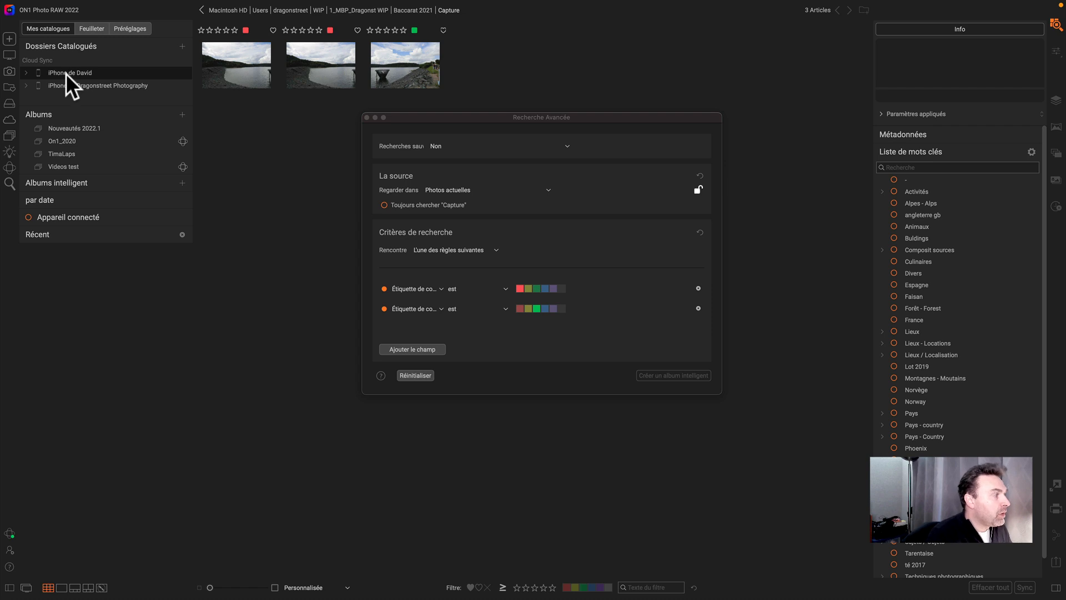
pyautogui.click(87, 29)
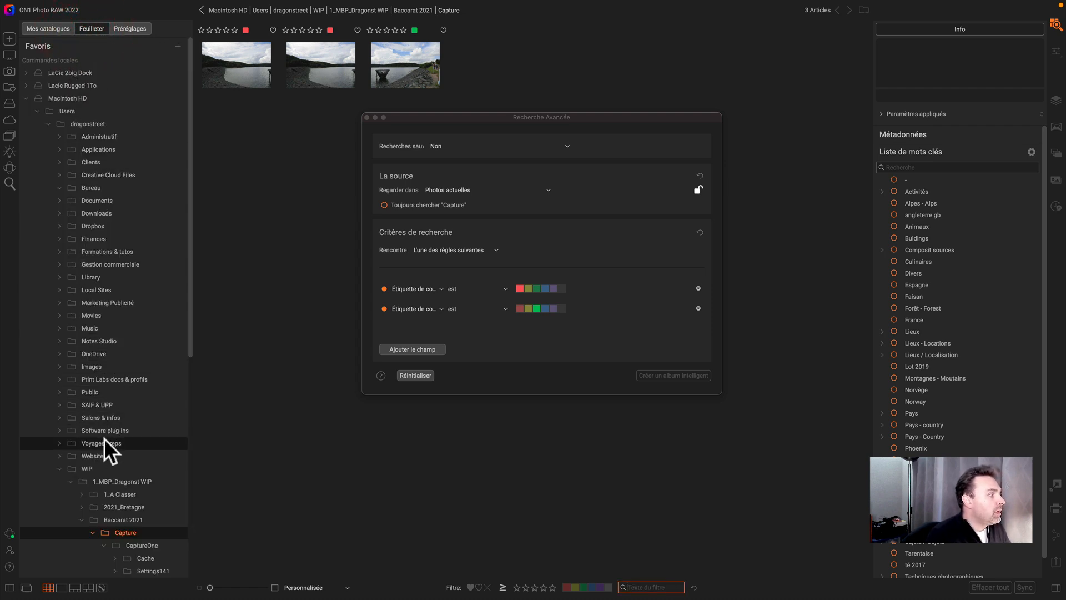
pyautogui.scroll(-8, 105, 439)
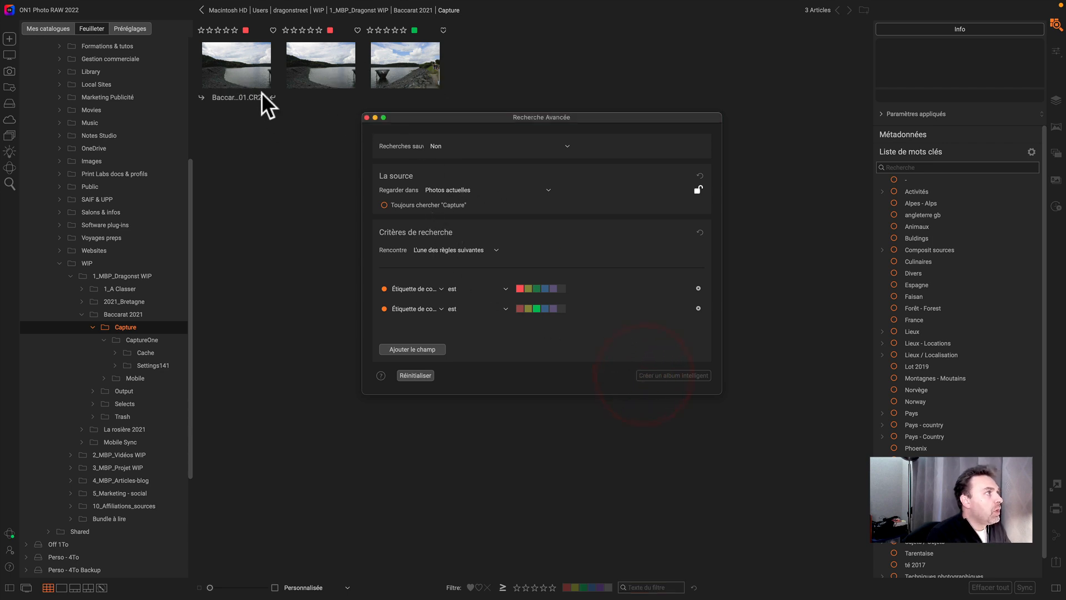
pyautogui.click(251, 73)
pyautogui.keyDown('shift'); pyautogui.click(412, 62); pyautogui.keyUp('shift')
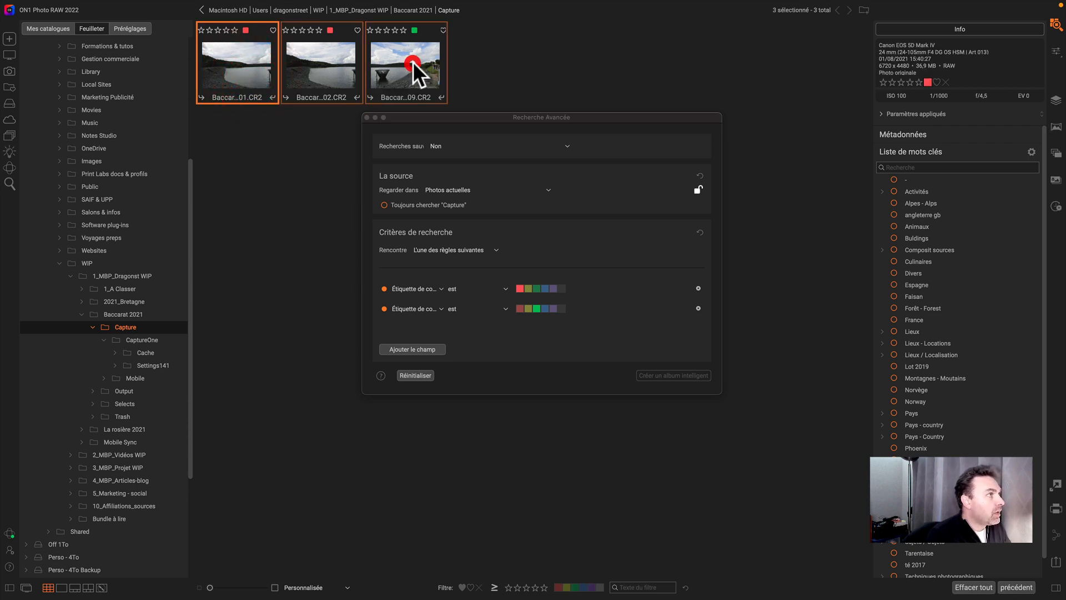
pyautogui.moveTo(462, 114); pyautogui.dragTo(669, 43)
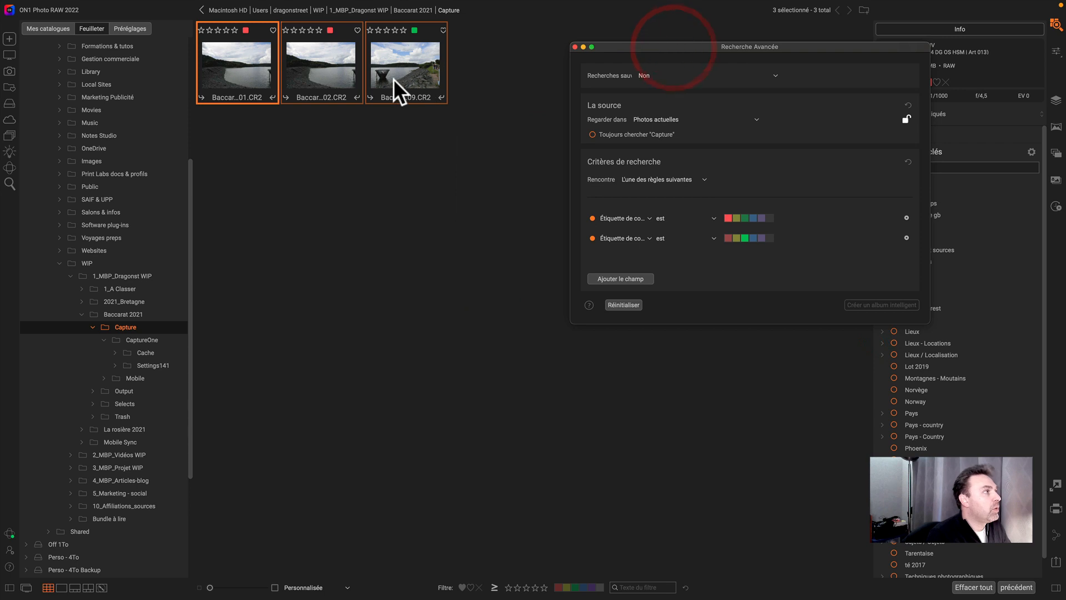
pyautogui.rightClick(383, 65)
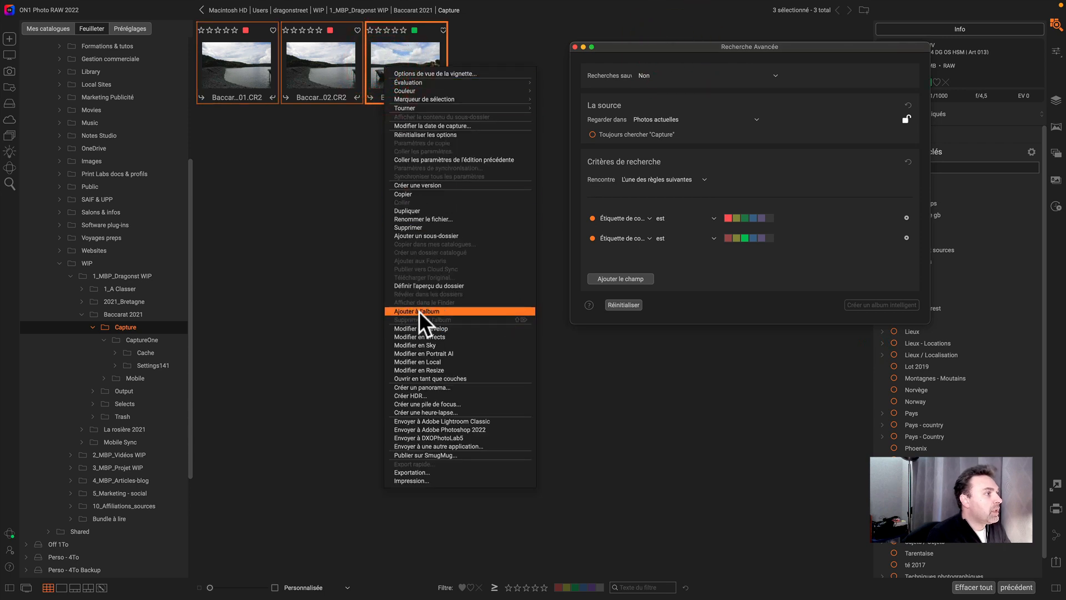
pyautogui.moveTo(470, 311)
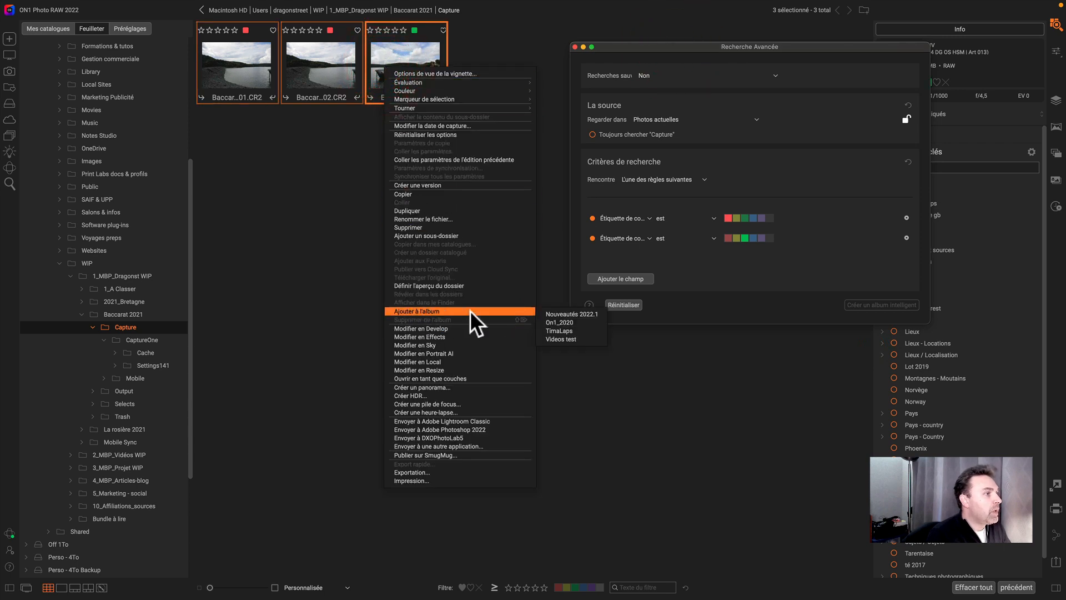
pyautogui.click(573, 314)
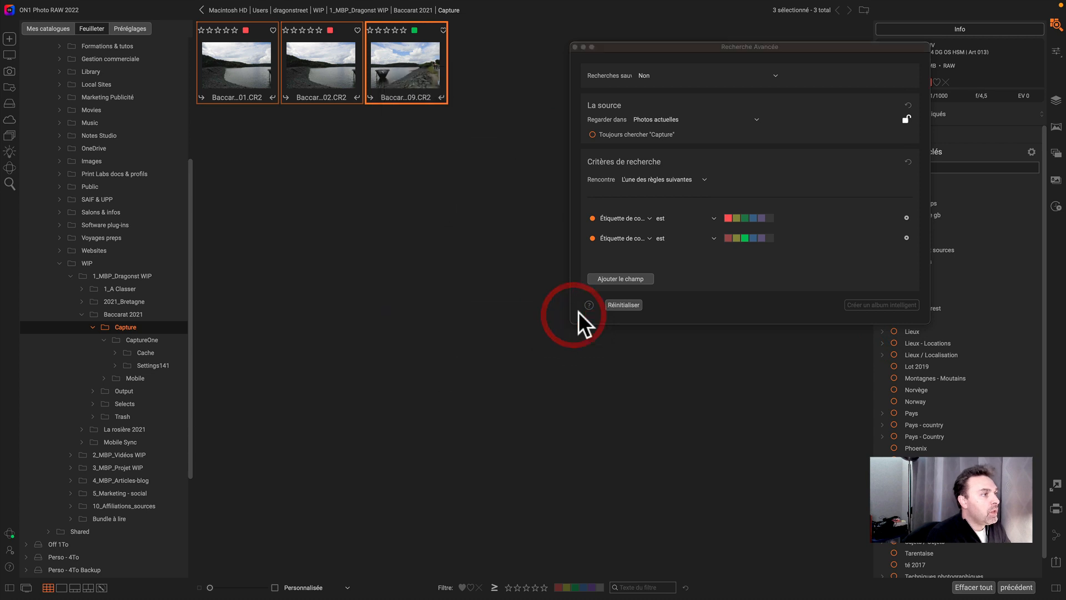
# - Open the Nouveautés 2022.1 album and close the advanced search dialog
pyautogui.scroll(-6, 118, 440)
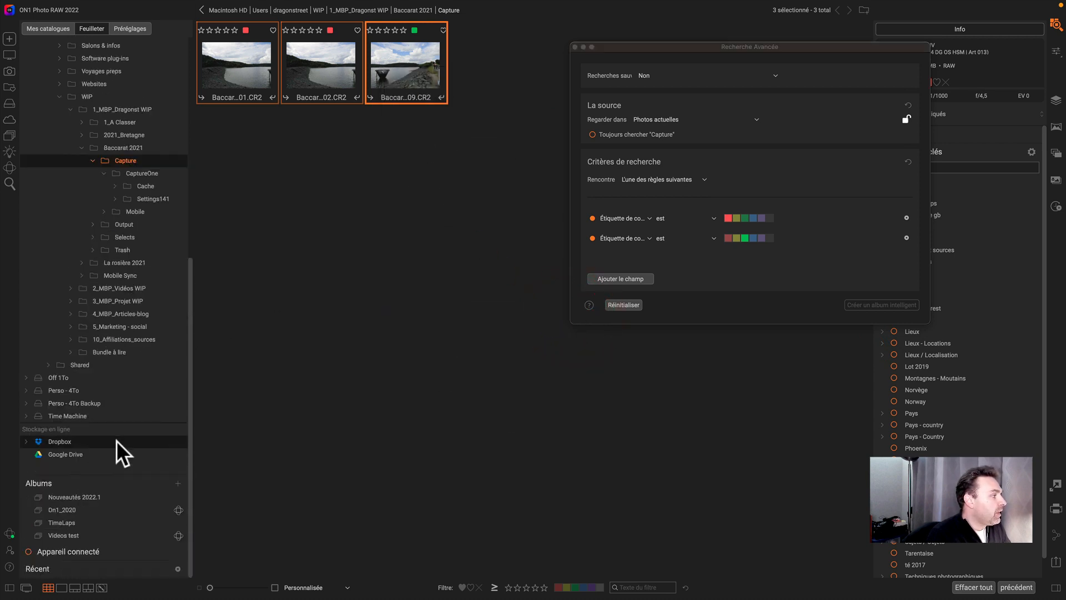
pyautogui.click(96, 496)
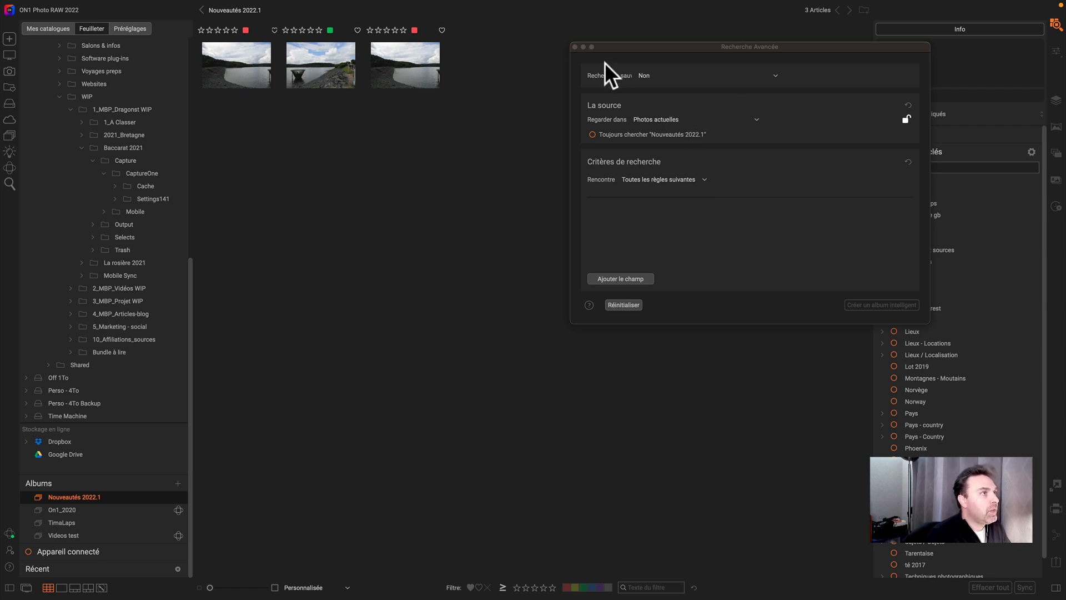
pyautogui.click(576, 47)
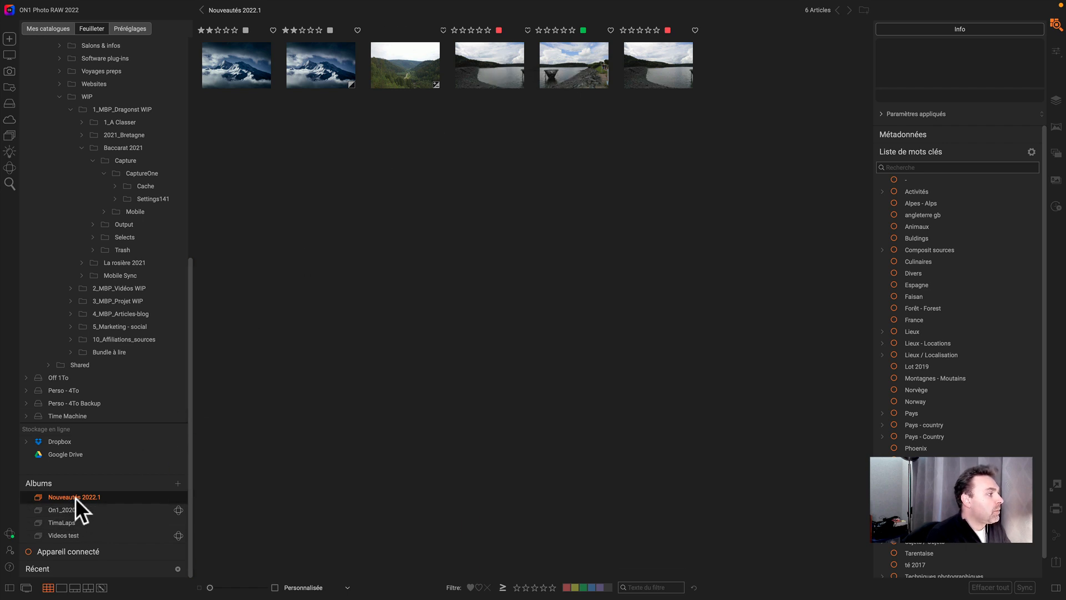
# - Create a catalogued folder from the Capture folder with the preview size set to Minimal
pyautogui.scroll(2, 73, 147)
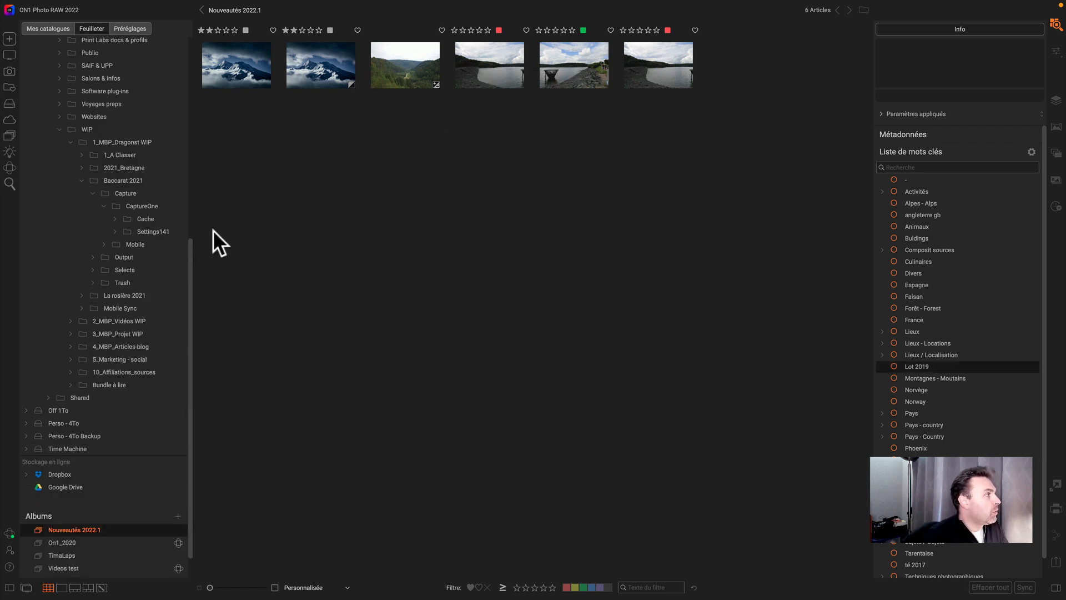
pyautogui.click(128, 192)
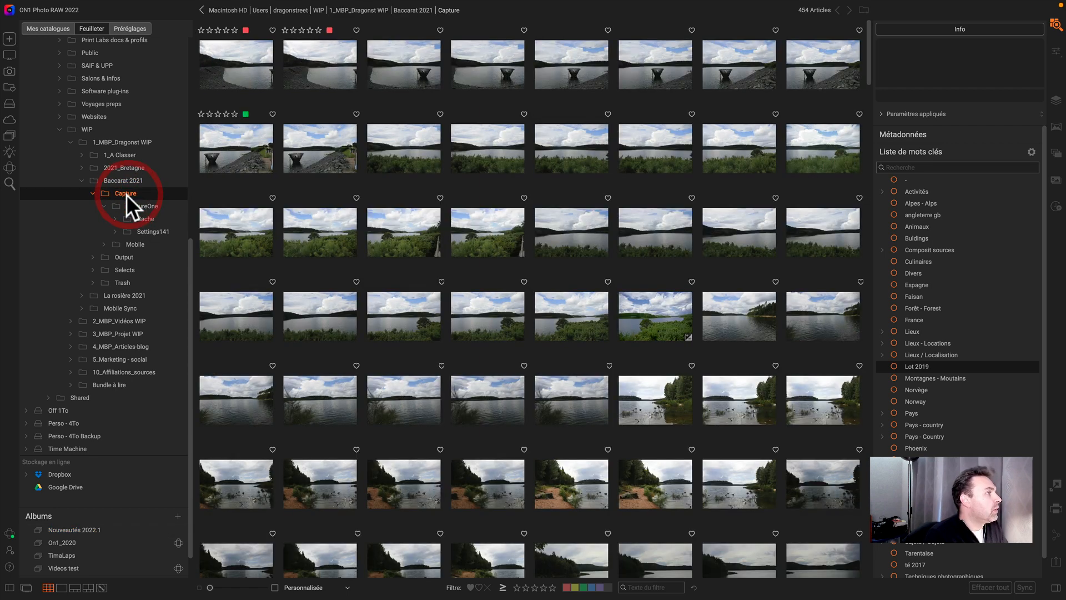
pyautogui.scroll(10, 125, 194)
pyautogui.scroll(-8, 231, 309)
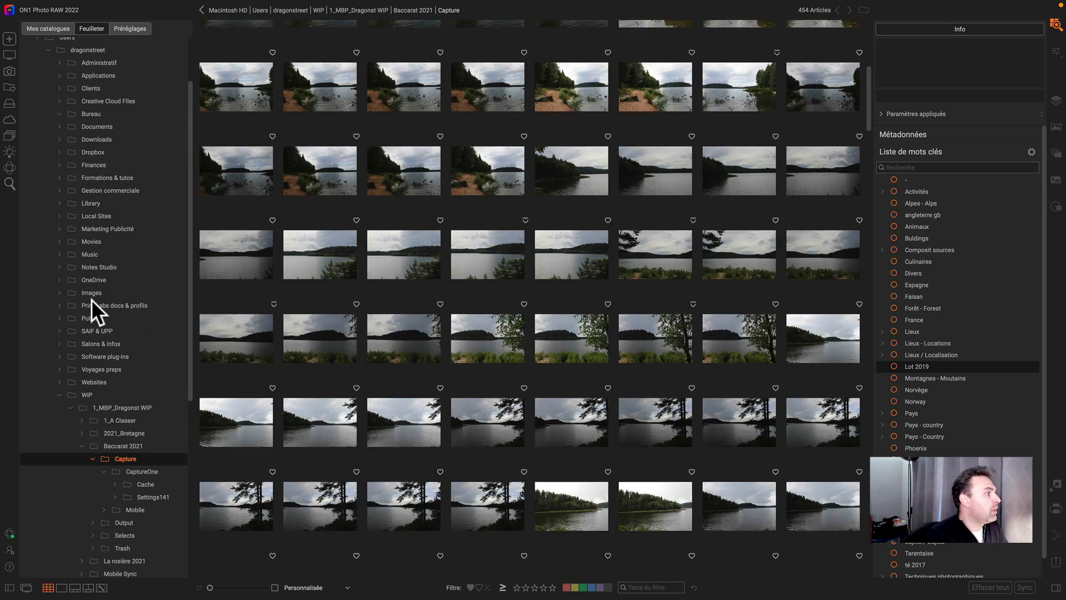
pyautogui.scroll(-5, 90, 310)
pyautogui.scroll(8, 294, 205)
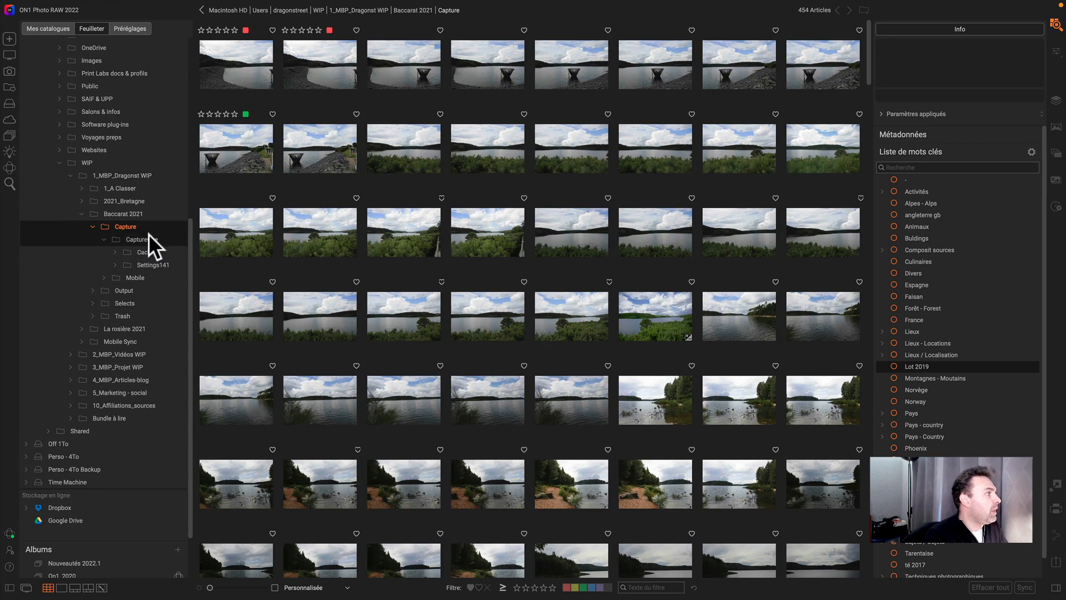
pyautogui.rightClick(138, 228)
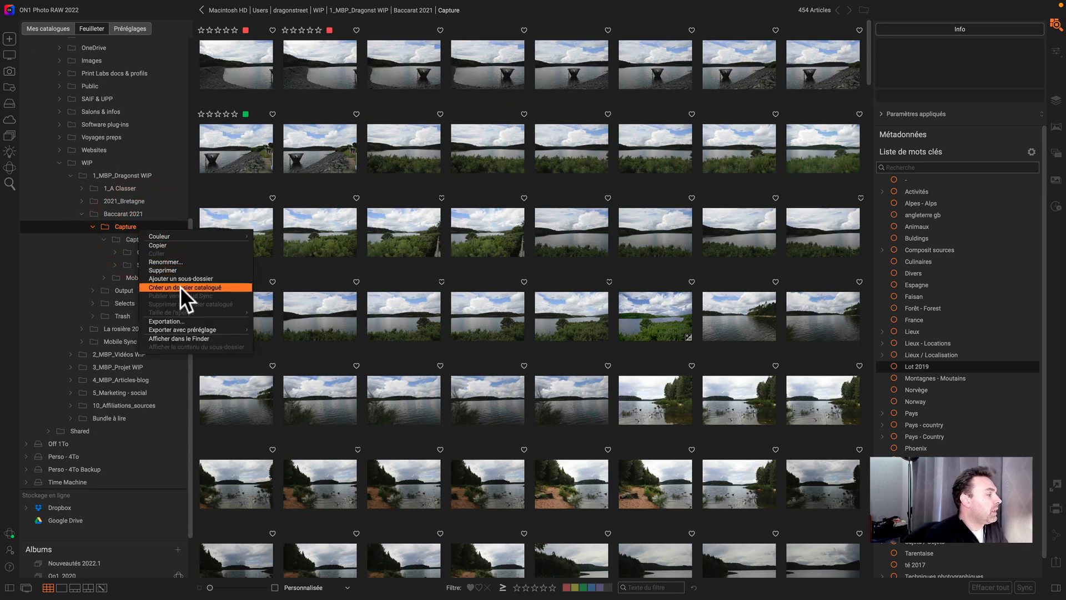
pyautogui.click(181, 288)
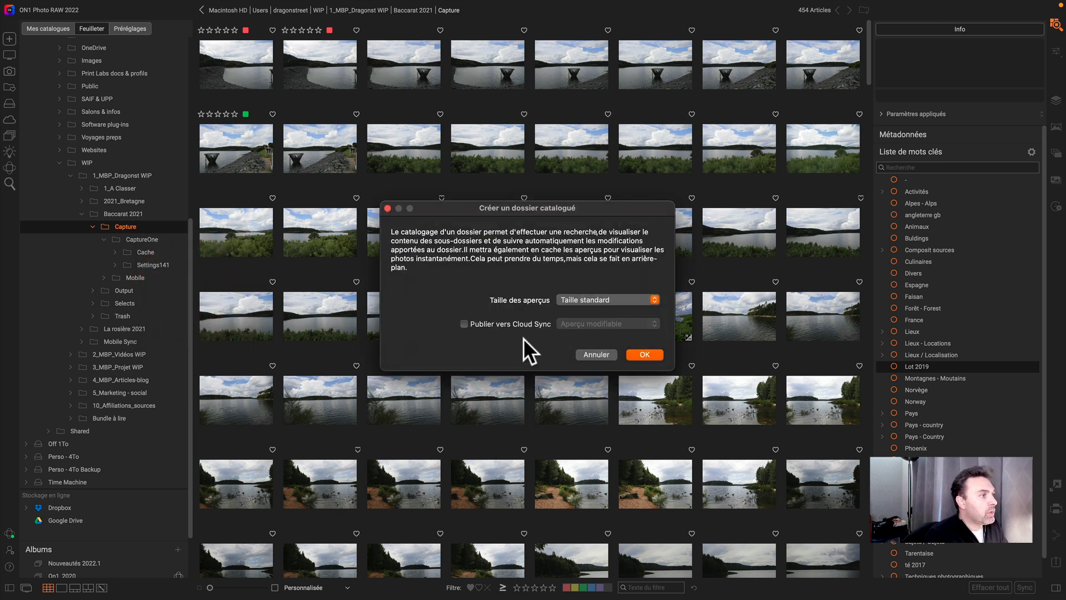
pyautogui.click(579, 300)
pyautogui.click(584, 281)
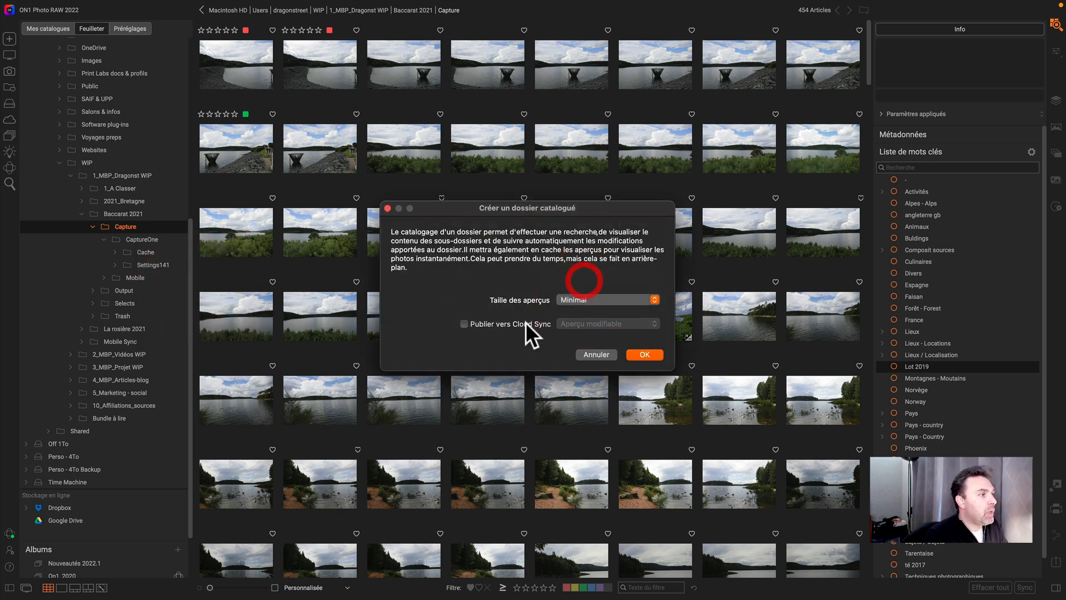
pyautogui.click(643, 354)
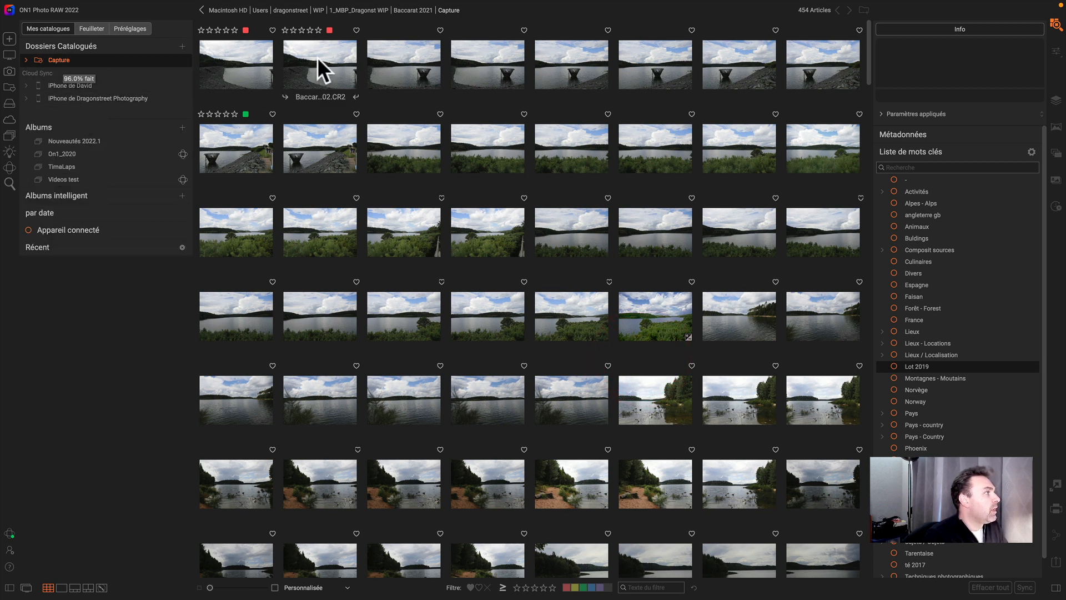
# - Reopen Advanced Search and set the saved search selection to Non
pyautogui.click(9, 182)
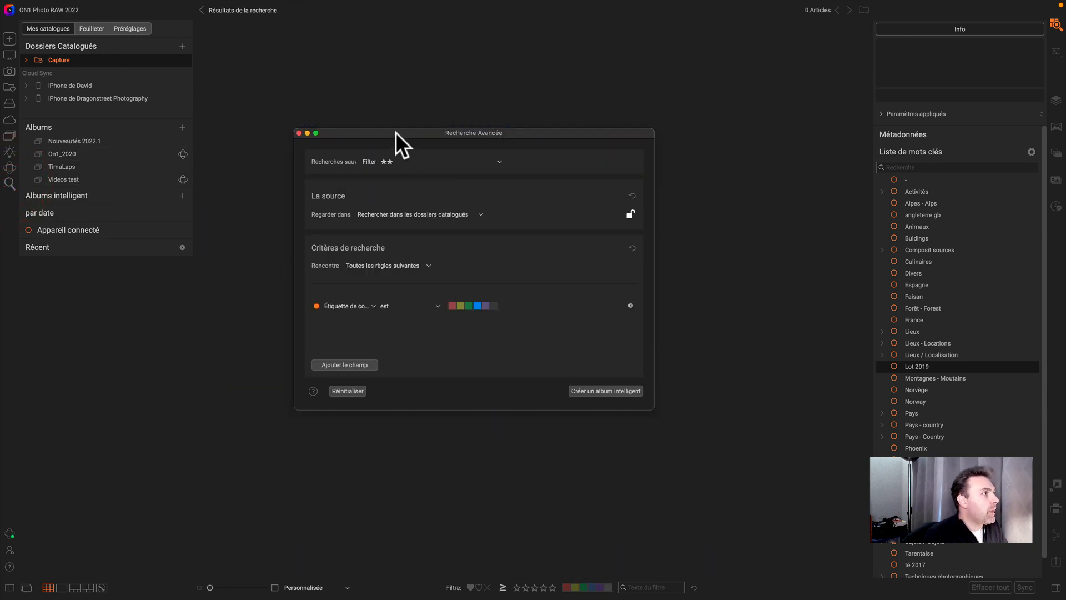
pyautogui.moveTo(395, 132); pyautogui.dragTo(408, 112)
pyautogui.click(420, 141)
pyautogui.click(389, 151)
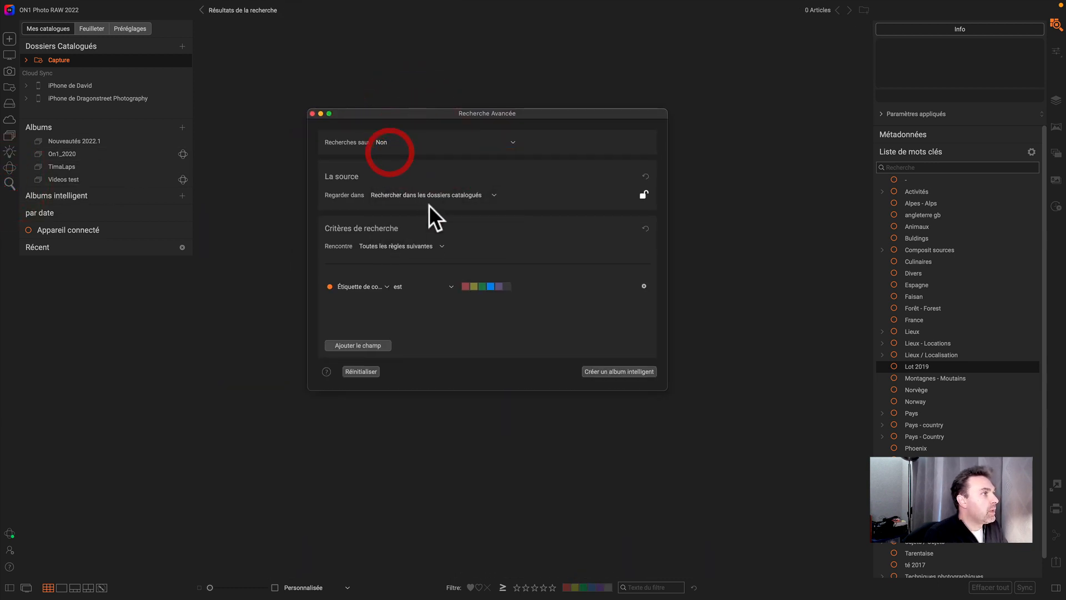
# - Review the criterion field, rule-matching and search-source options, keeping all rules and catalogued folders
pyautogui.click(369, 286)
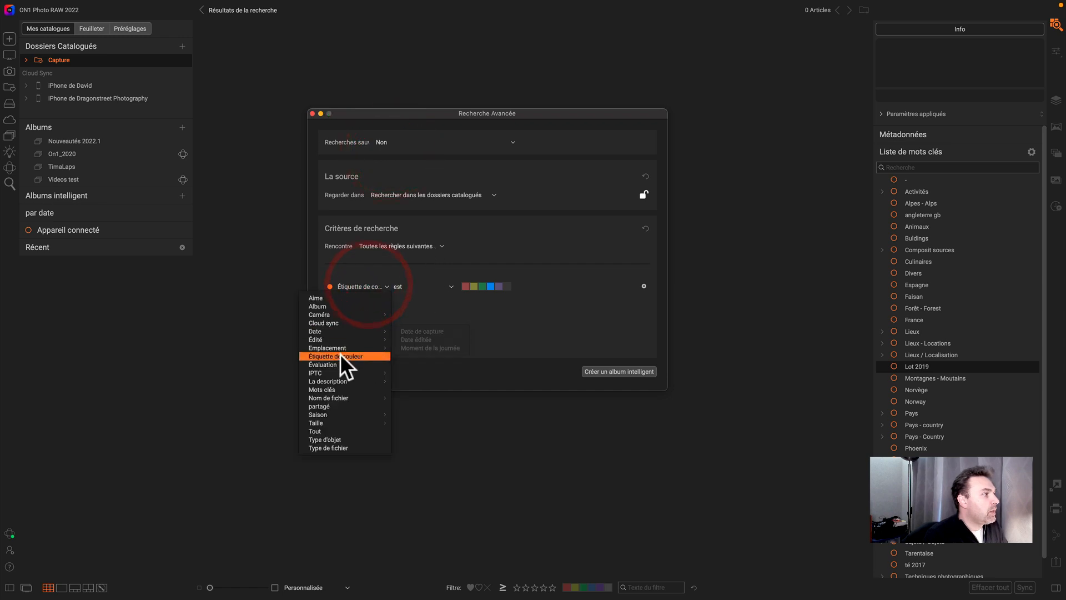
pyautogui.click(429, 312)
pyautogui.click(394, 246)
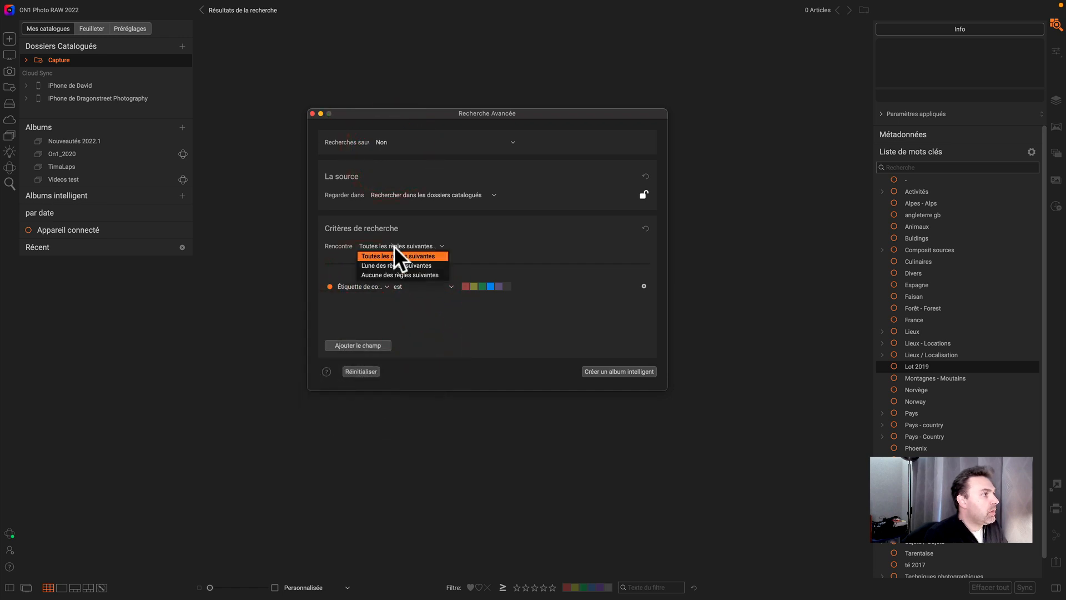
pyautogui.click(394, 256)
pyautogui.click(392, 195)
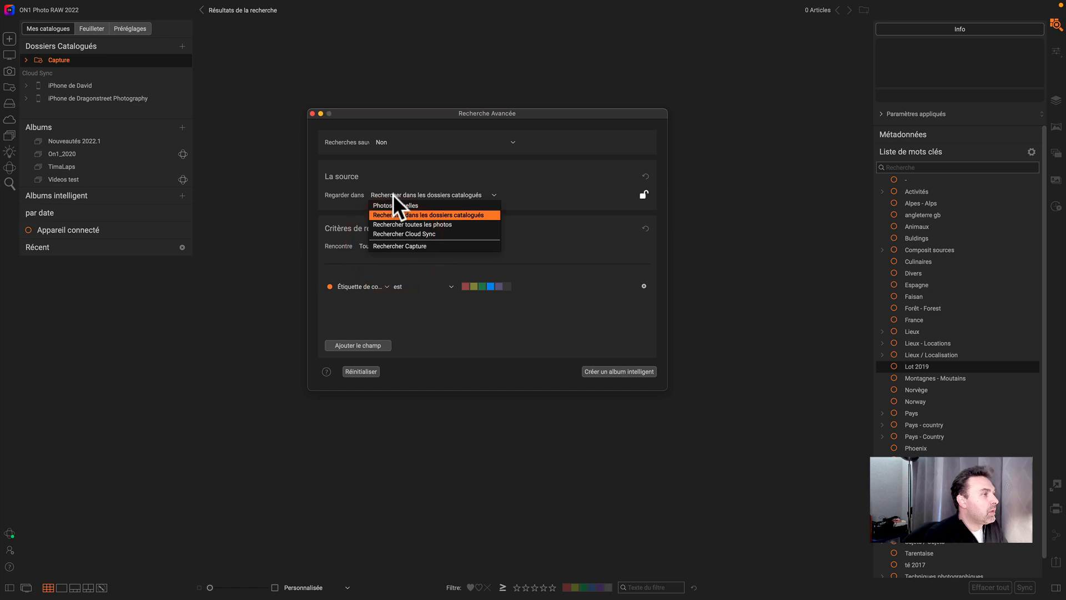
pyautogui.click(392, 195)
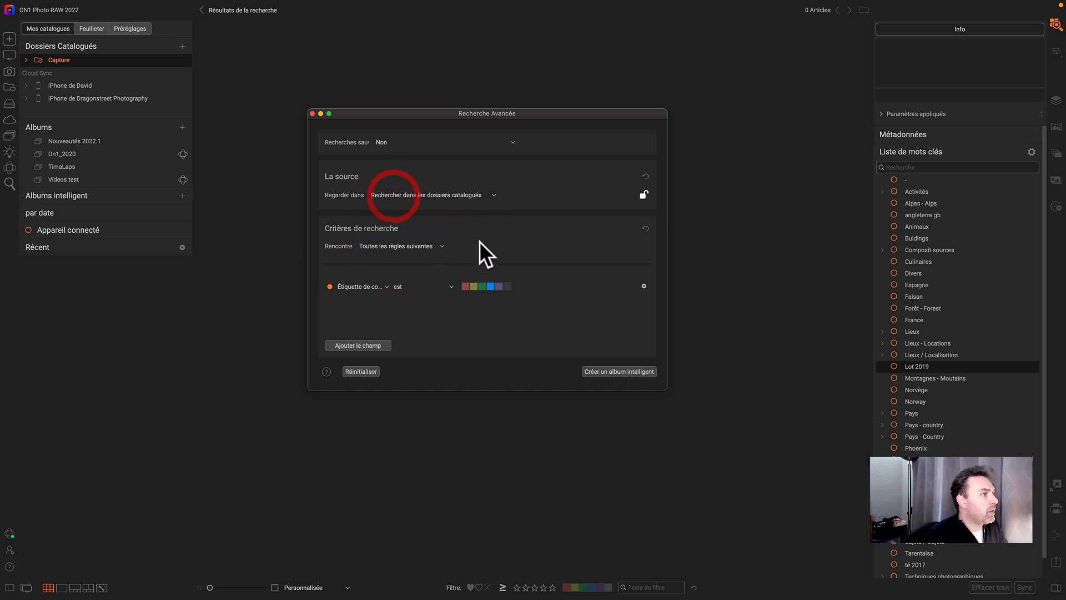
# - Pick the red label for the color criterion and add another search criterion field
pyautogui.click(466, 285)
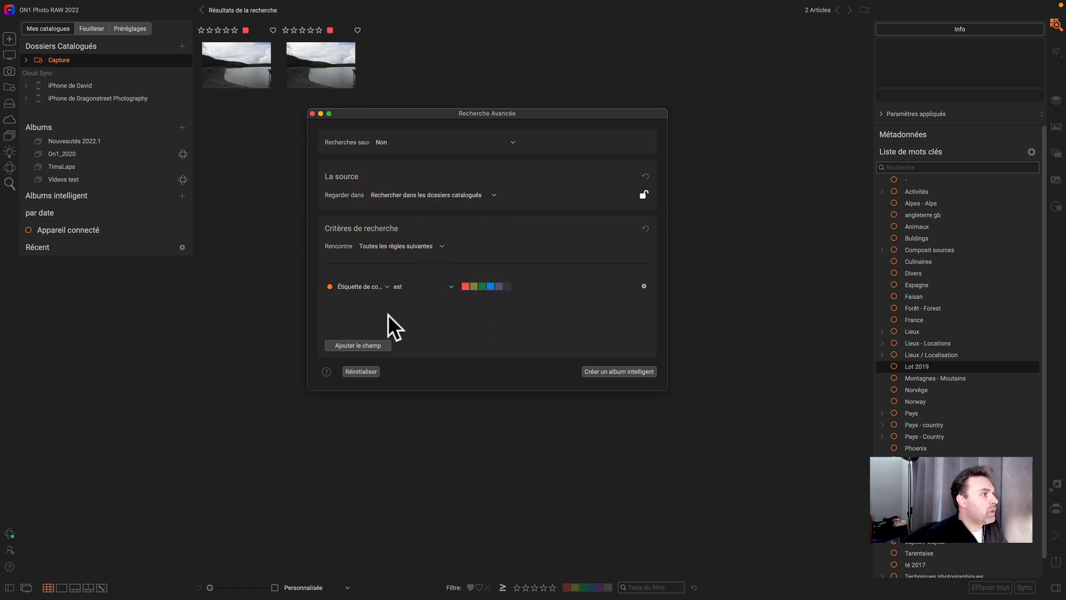
pyautogui.click(358, 345)
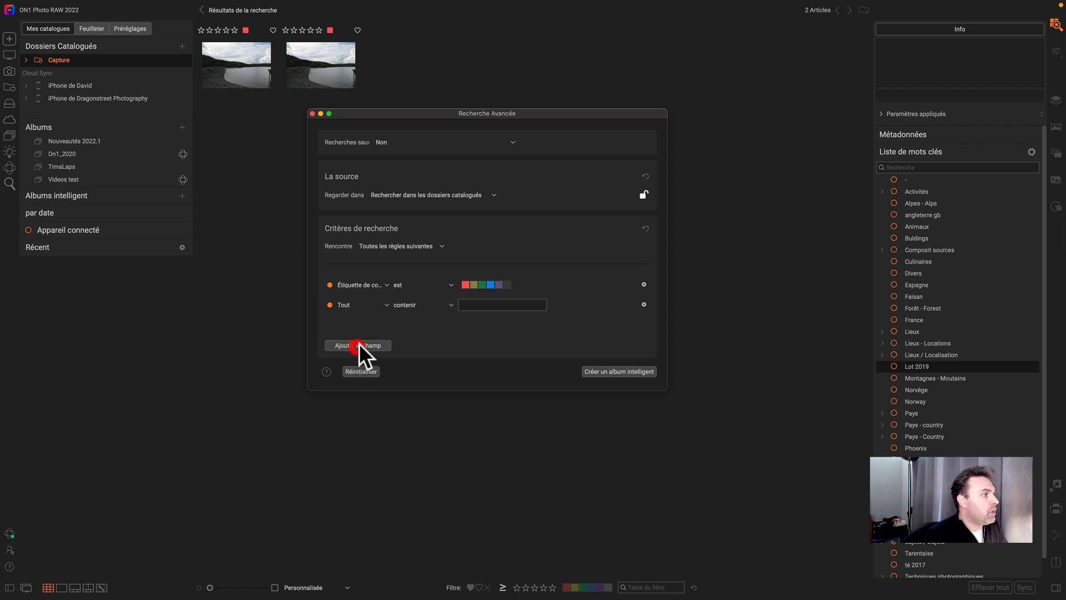
# - Change the second search criterion field to Étiquette de couleur
pyautogui.click(348, 306)
pyautogui.moveTo(337, 369)
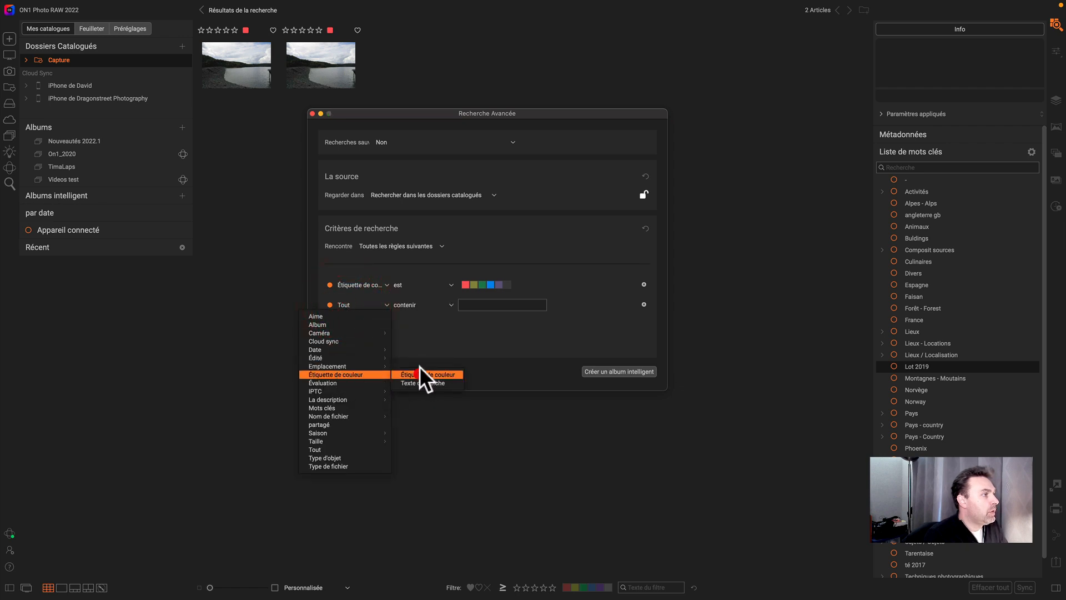
pyautogui.click(419, 366)
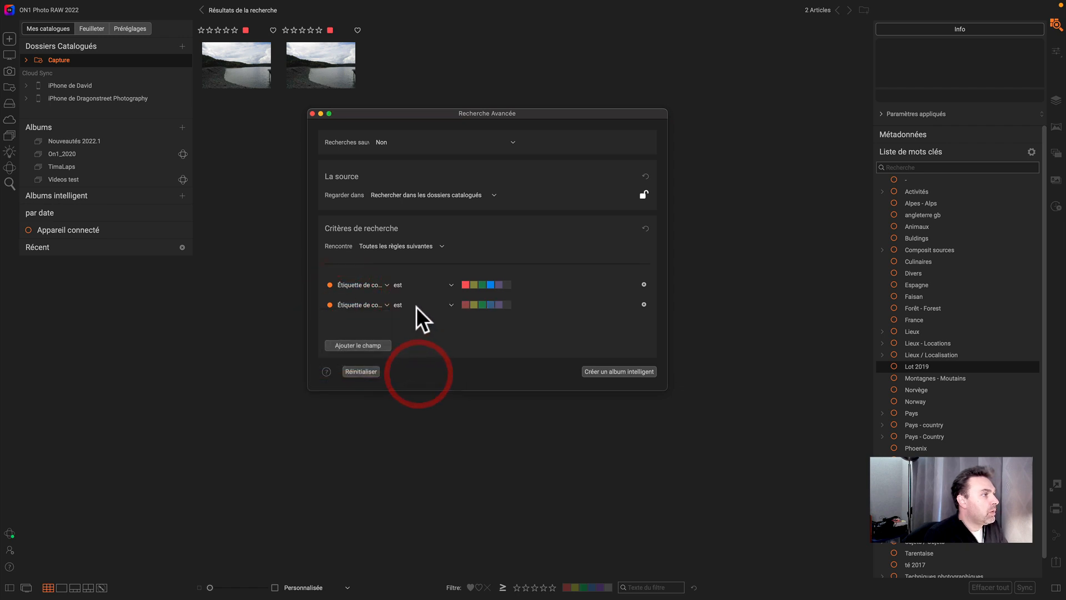
# - Set rule matching to L'une des règles suivantes and select yellow for the second color label criterion
pyautogui.click(482, 305)
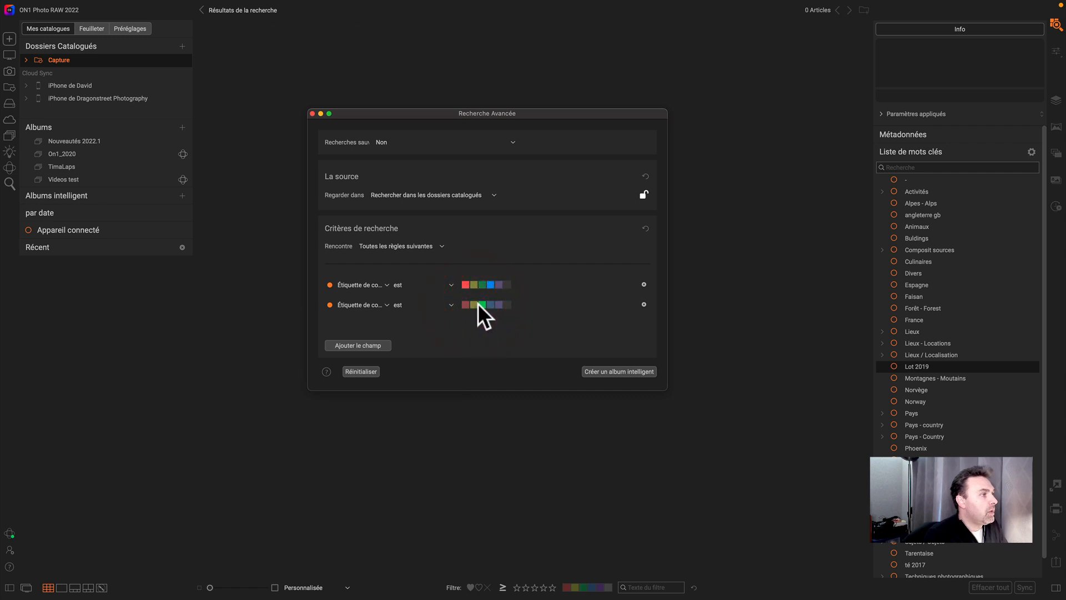
pyautogui.click(476, 305)
pyautogui.click(475, 306)
pyautogui.click(383, 247)
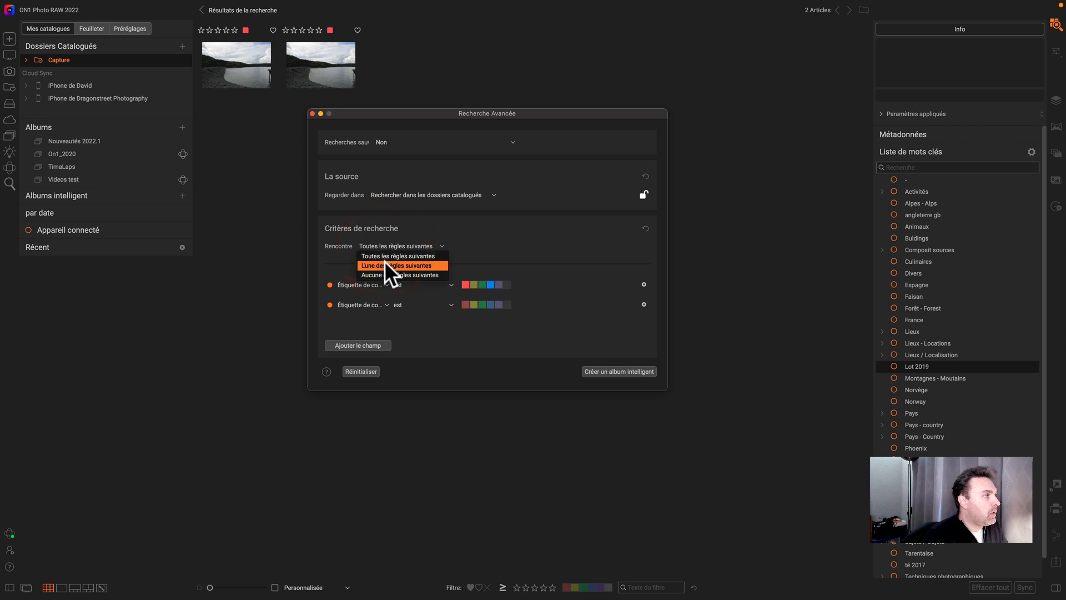
pyautogui.click(384, 261)
pyautogui.click(474, 305)
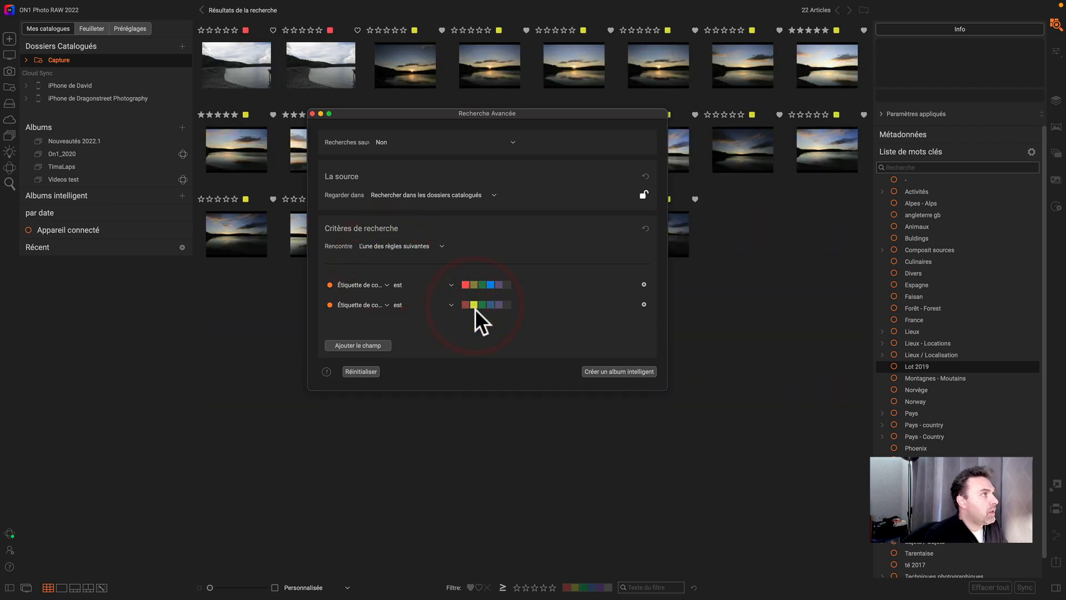
# - Add a third color label criterion and select green for it
pyautogui.moveTo(442, 111); pyautogui.dragTo(440, 276)
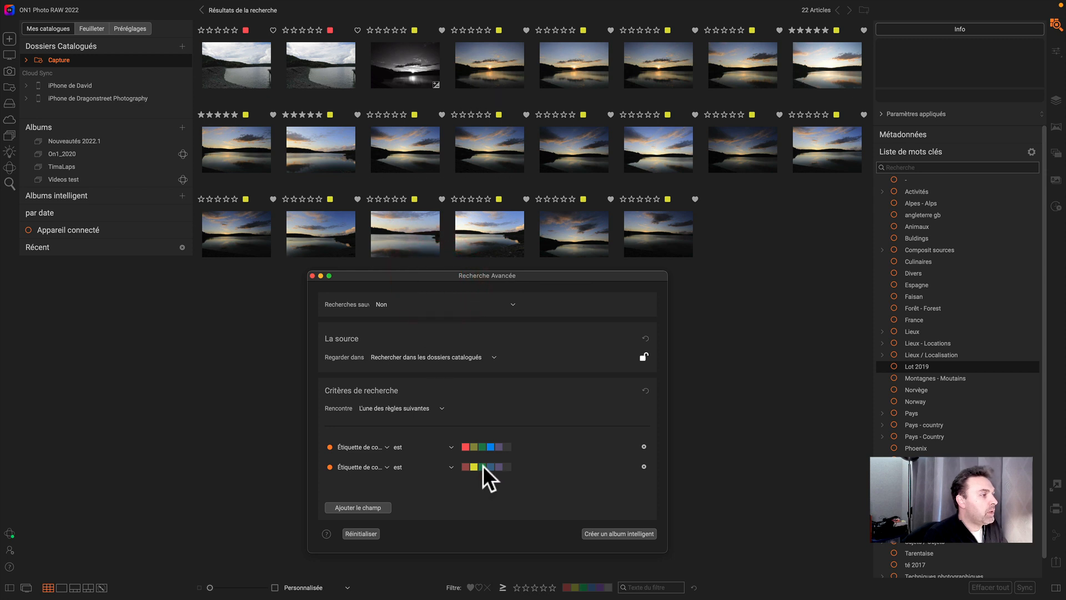
pyautogui.click(358, 507)
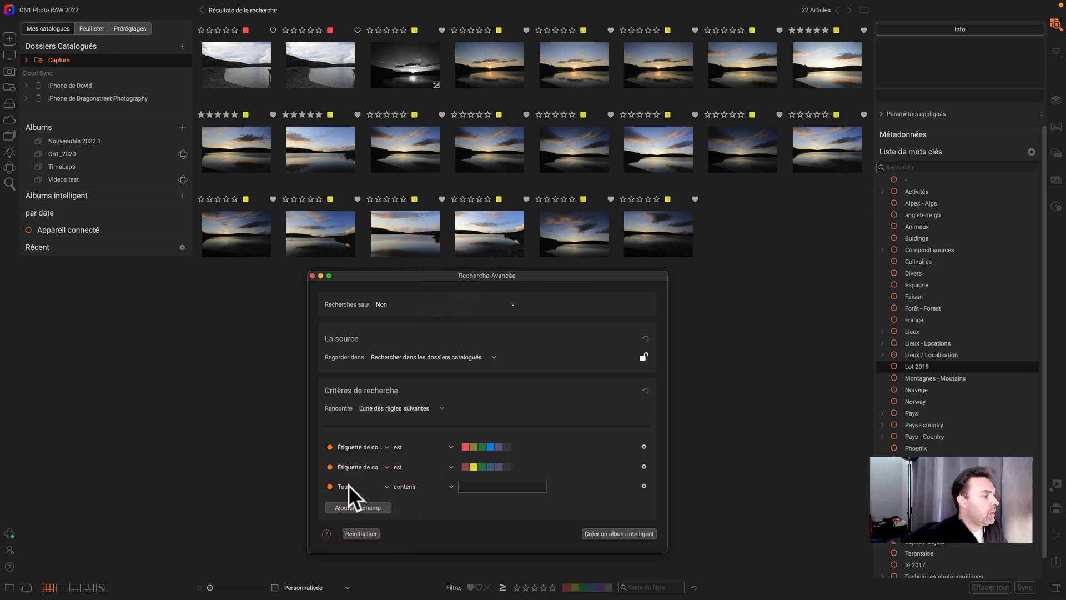
pyautogui.click(348, 485)
pyautogui.moveTo(341, 552)
pyautogui.click(408, 557)
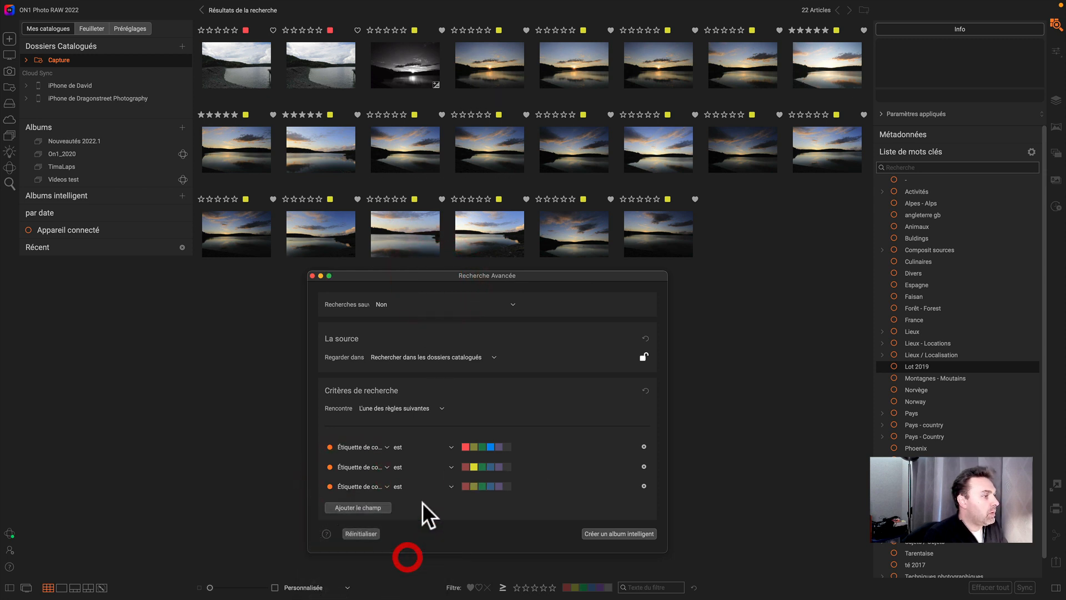
pyautogui.click(482, 485)
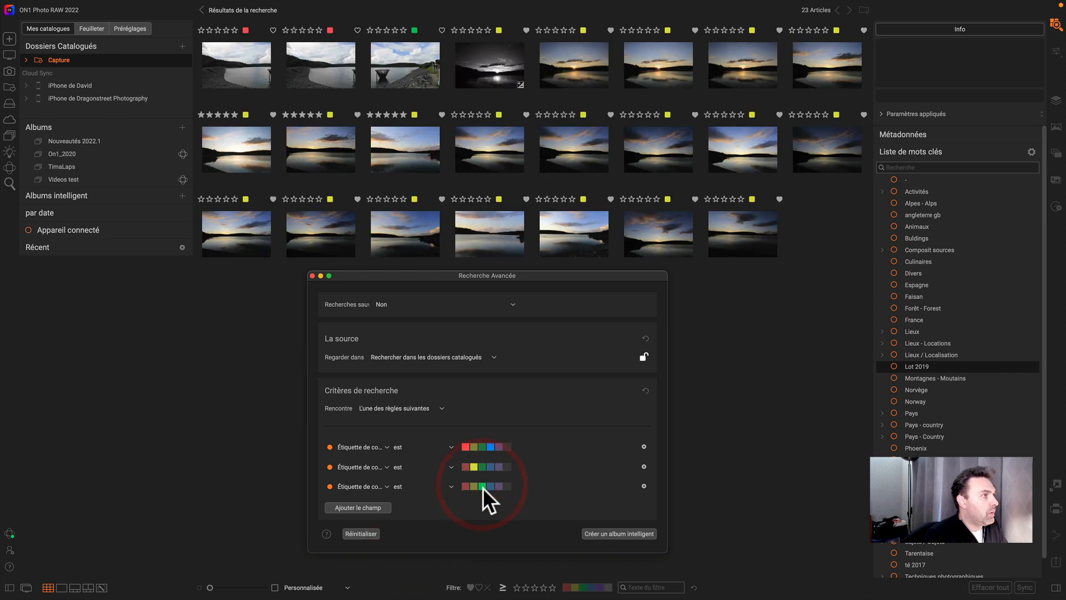
# - Toggle the yellow label criterion off and back on to compare search results
pyautogui.click(330, 466)
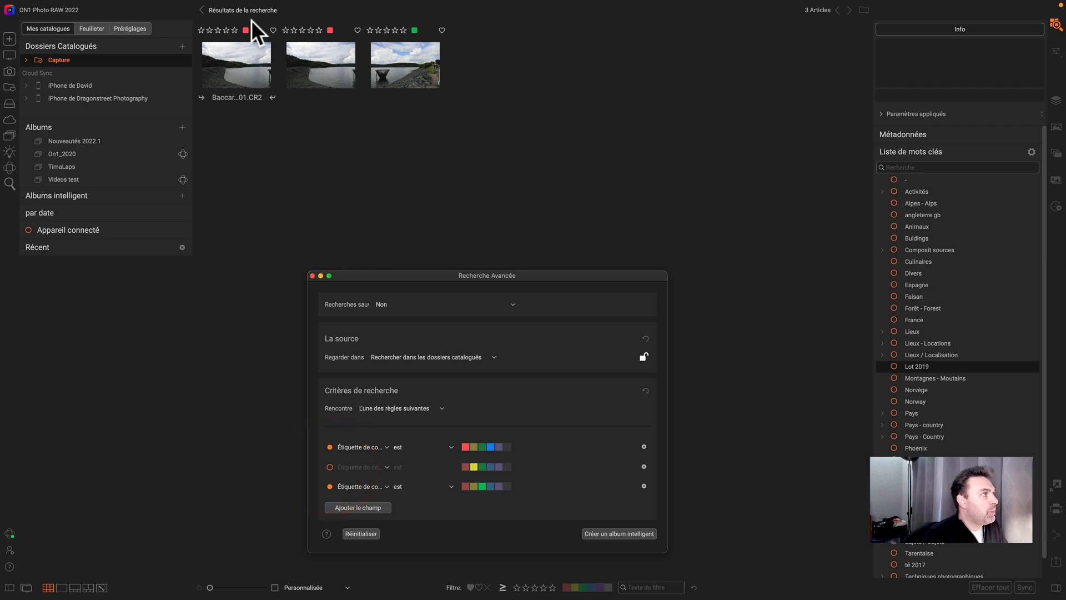
pyautogui.moveTo(443, 276); pyautogui.dragTo(602, 51)
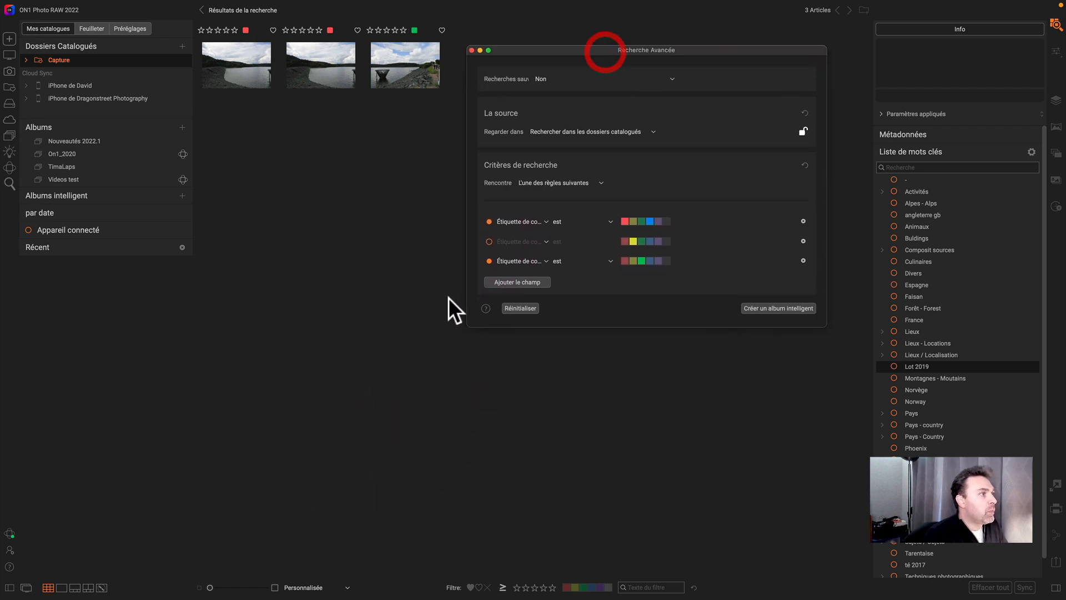
pyautogui.click(488, 241)
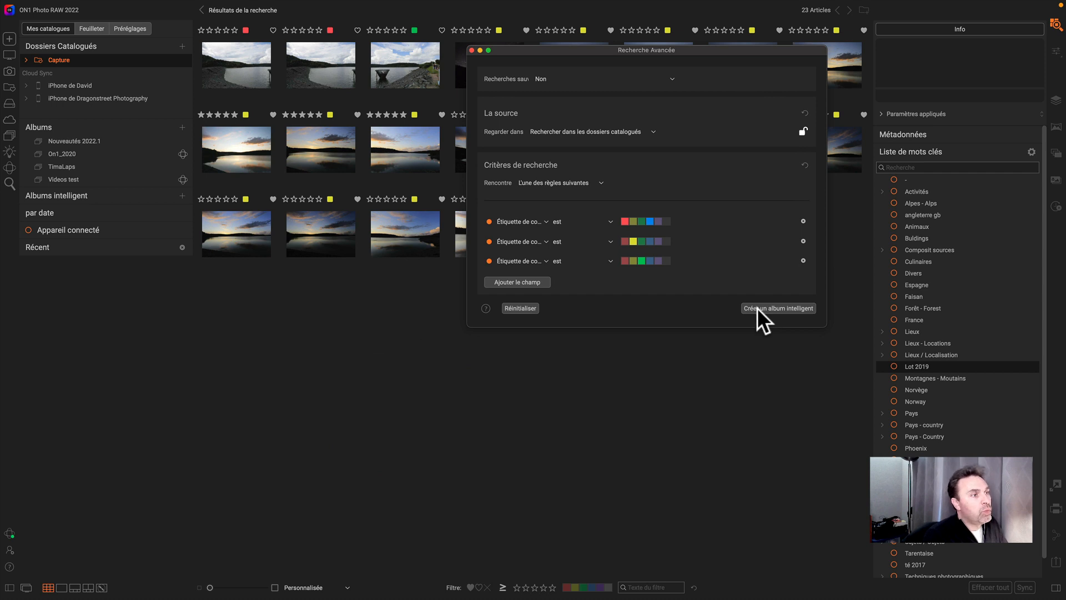
# - Create a smart album named Ma sélection from the current search and show it under smart albums
pyautogui.click(794, 307)
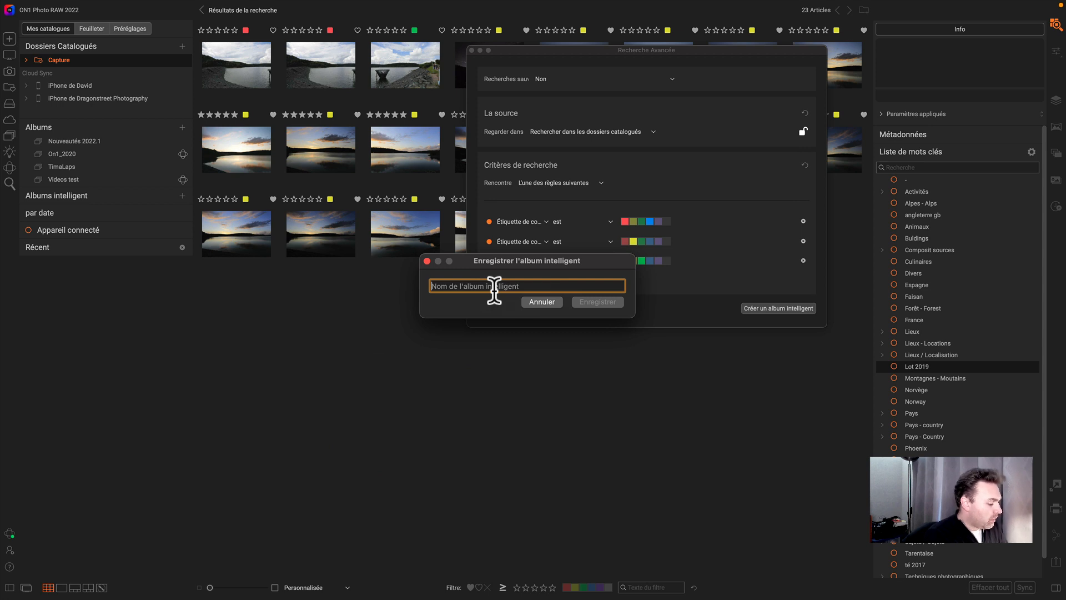
pyautogui.write('Ma s')
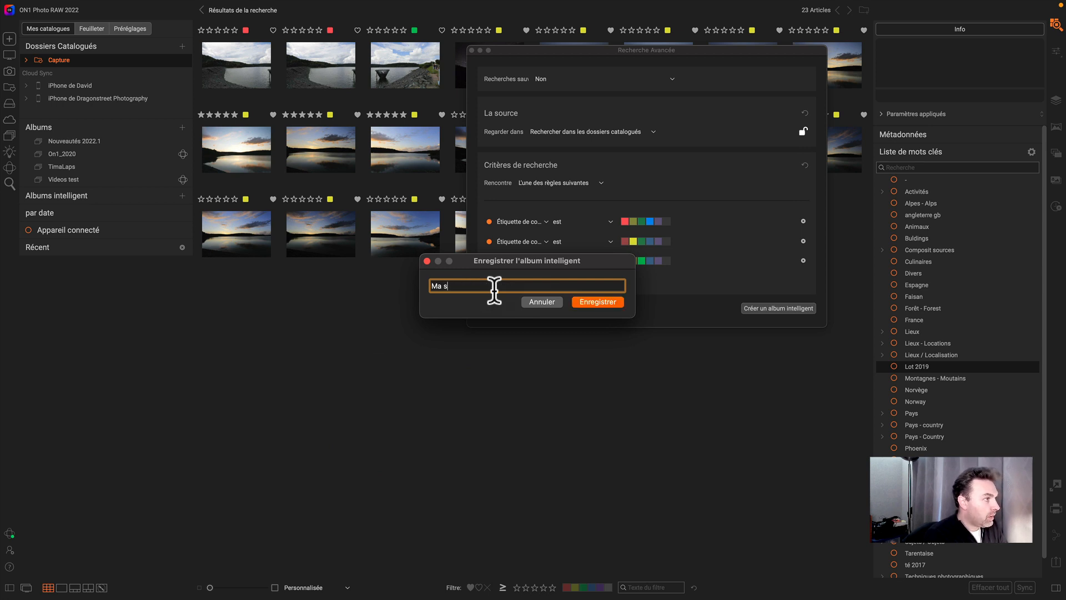
pyautogui.write('élection')
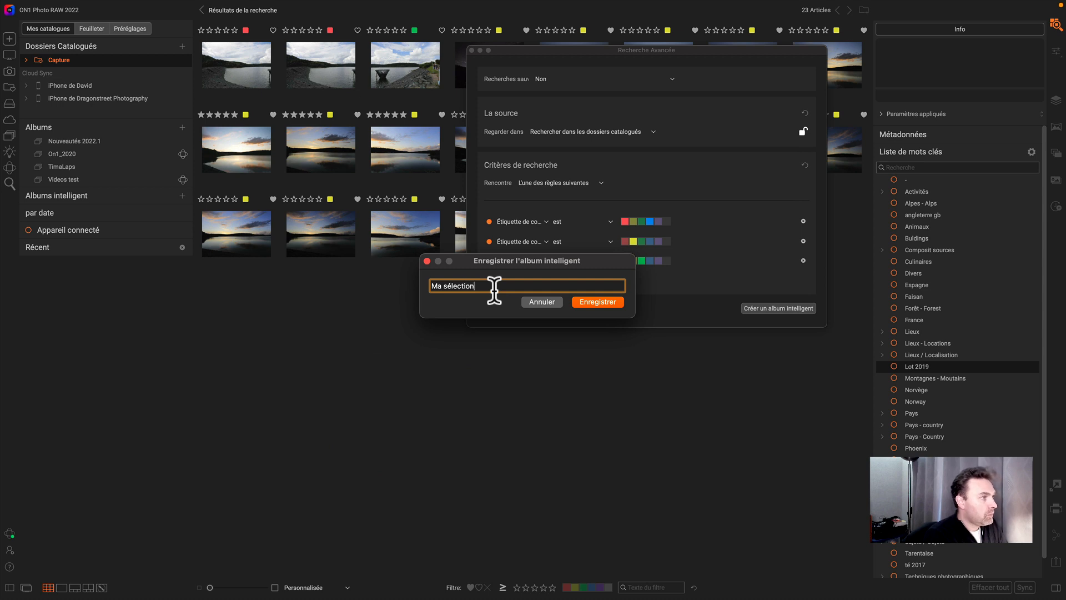
pyautogui.click(602, 301)
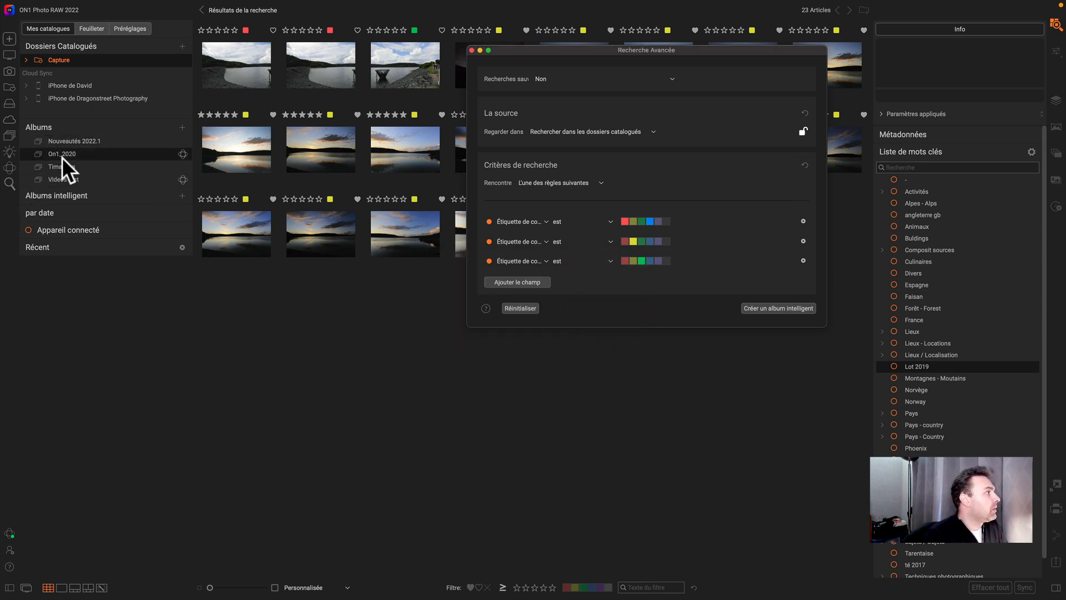
pyautogui.click(162, 196)
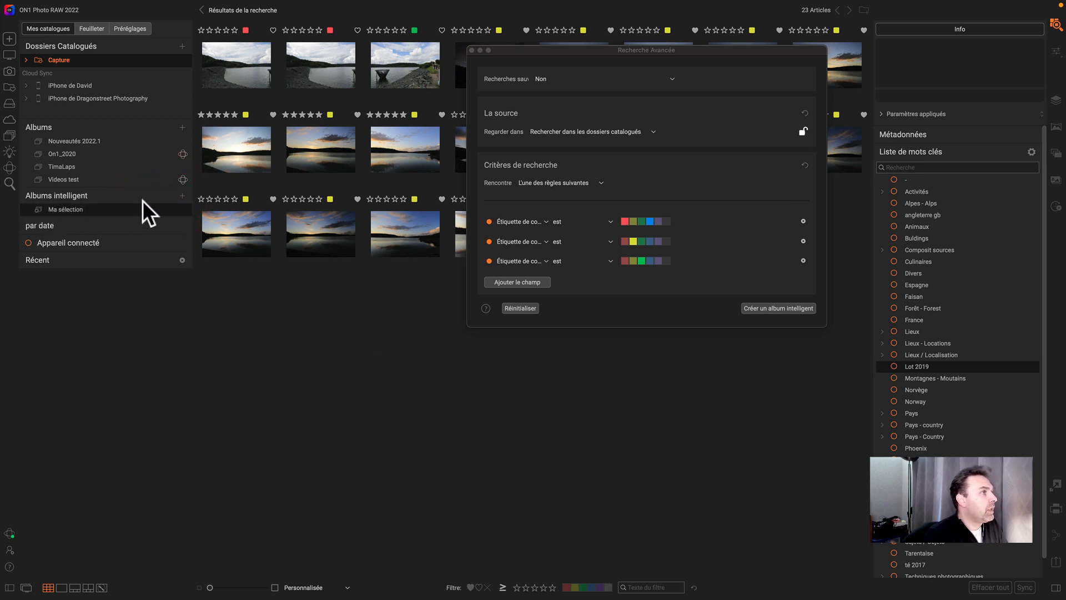
# - Save the current search as a new saved search named Rouge ou Jaune ou Vert
pyautogui.click(584, 80)
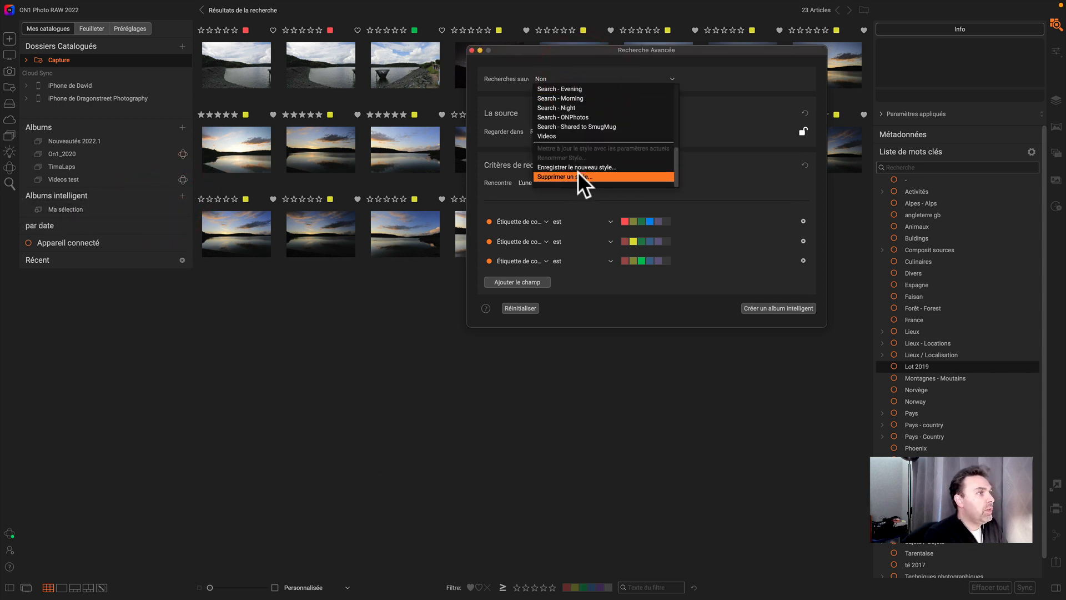
pyautogui.click(578, 166)
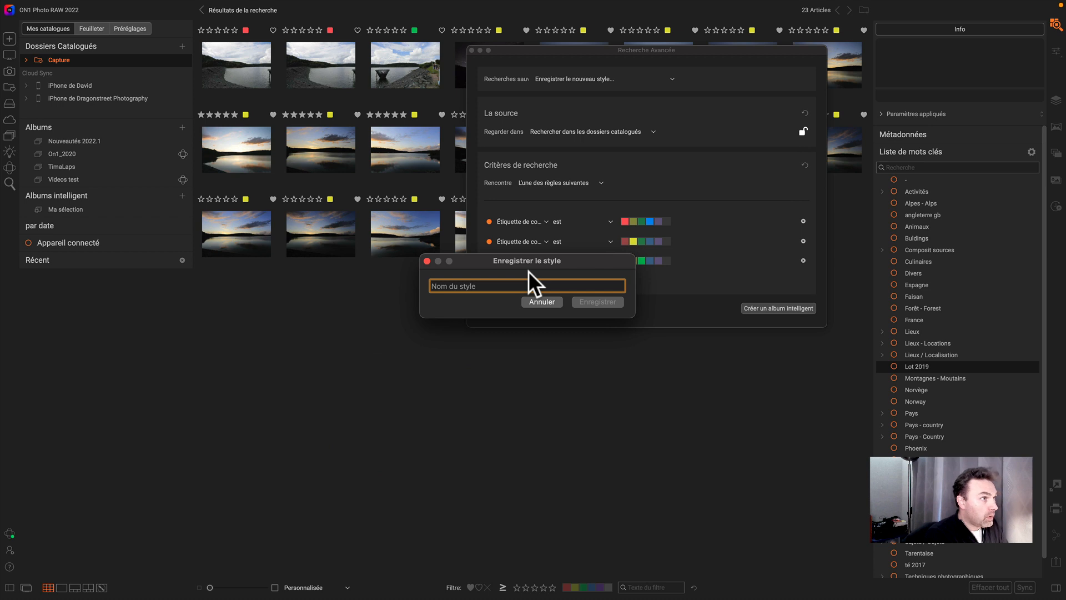
pyautogui.write('Rouge ')
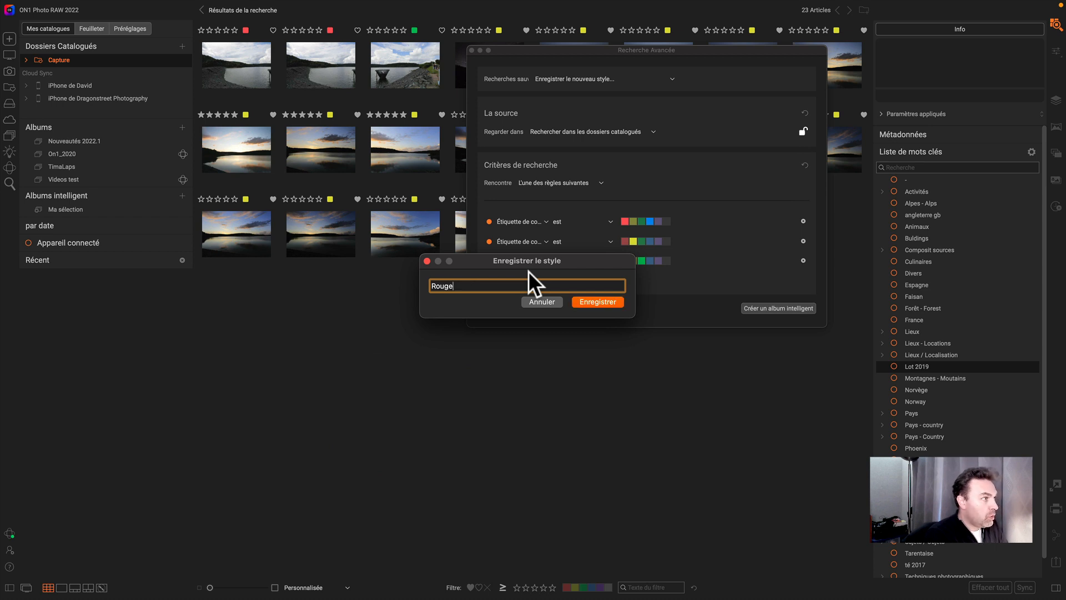
pyautogui.write('Jaune ')
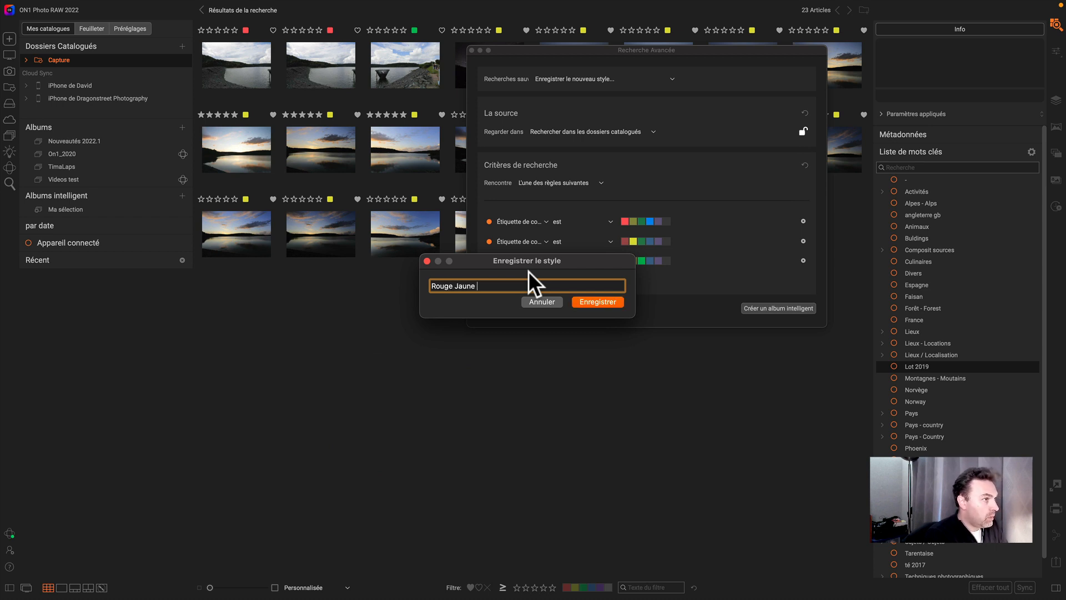
pyautogui.write('Vert')
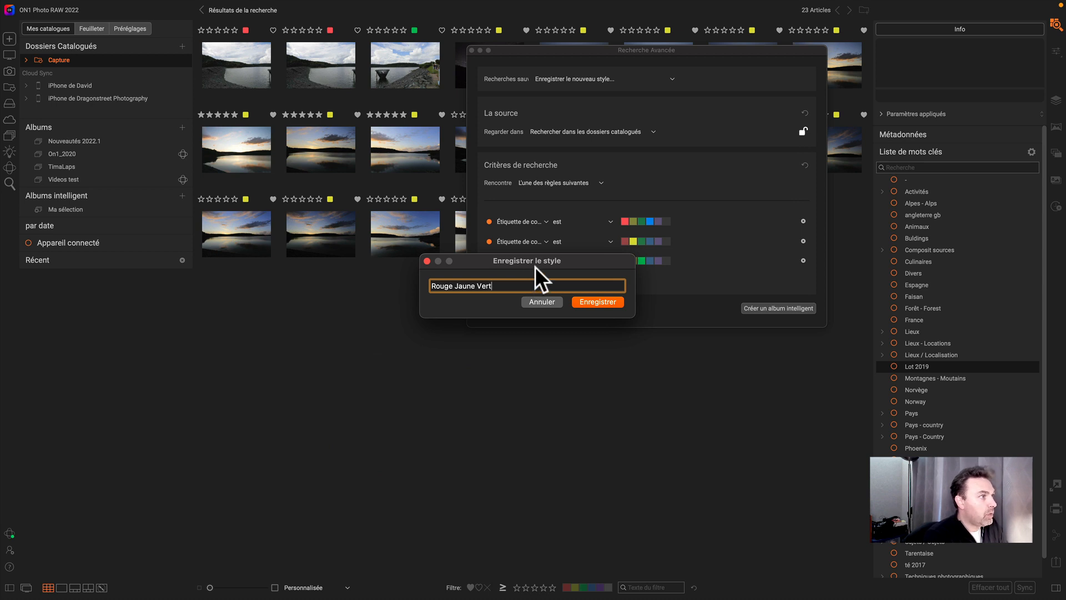
pyautogui.click(454, 286)
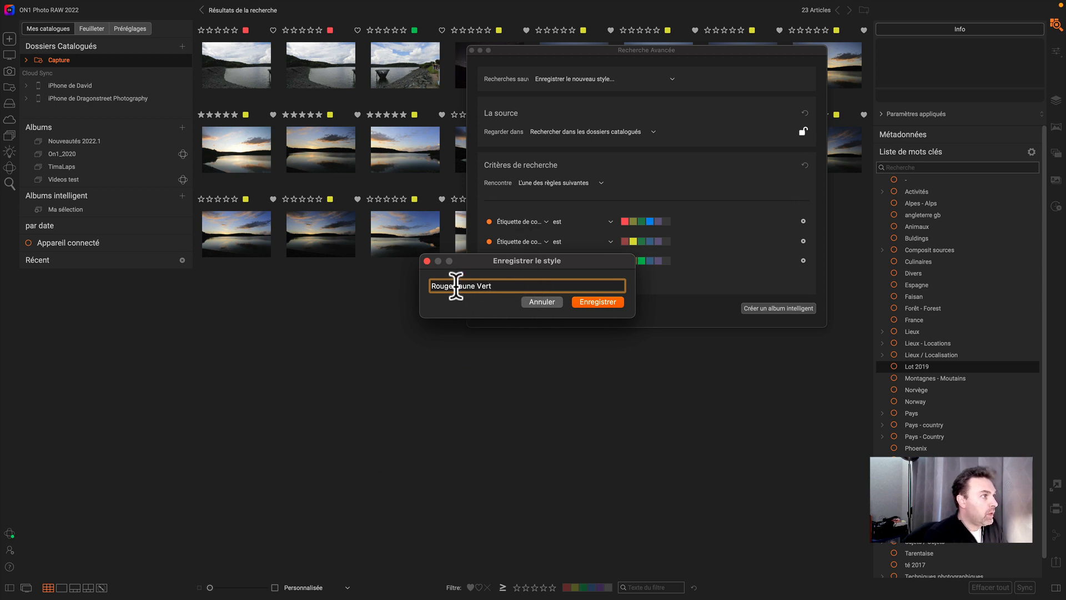
pyautogui.write('ou')
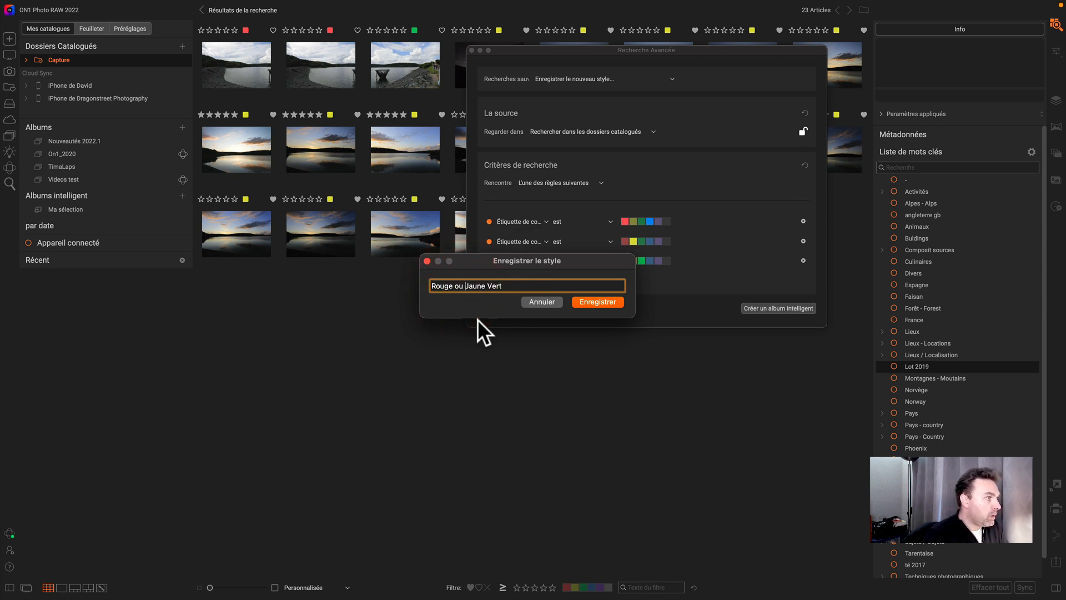
pyautogui.click(490, 284)
pyautogui.write('ou')
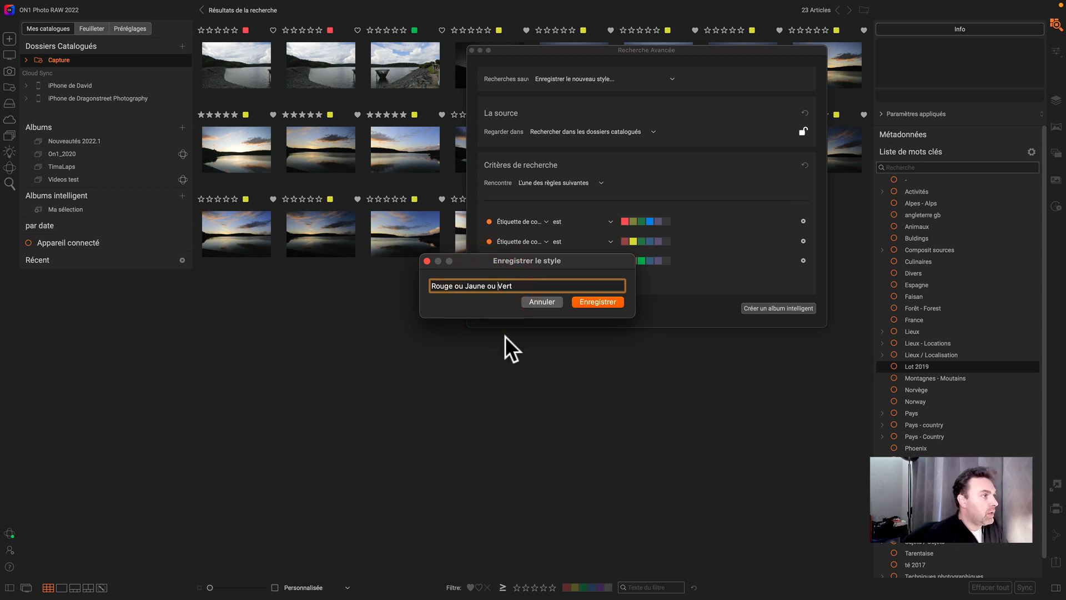
pyautogui.click(599, 302)
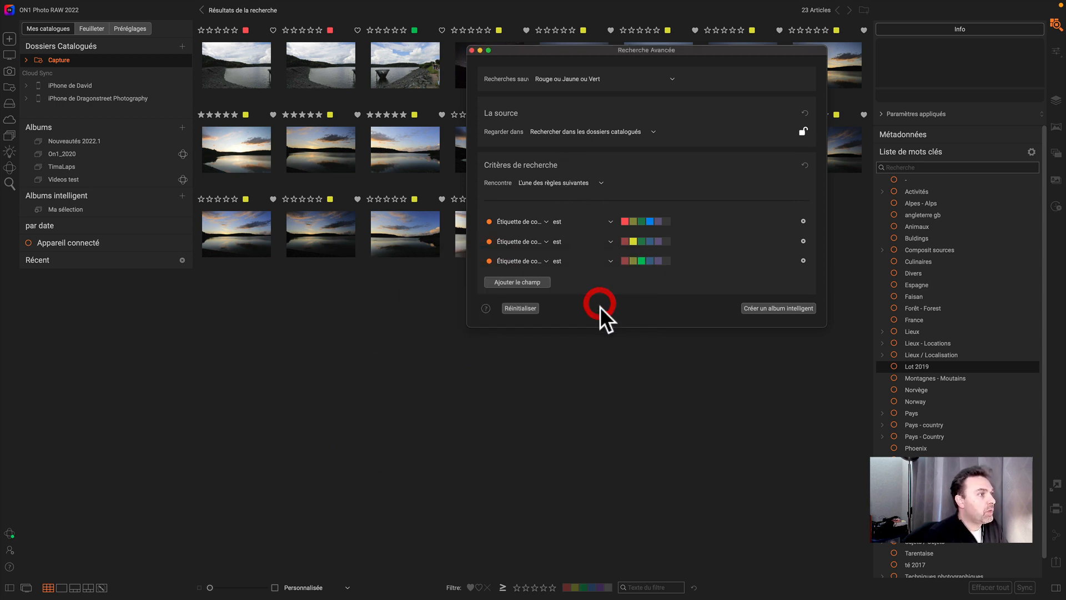
# - Reopen Advanced Search and load the Search - Afternoon saved search
pyautogui.click(591, 78)
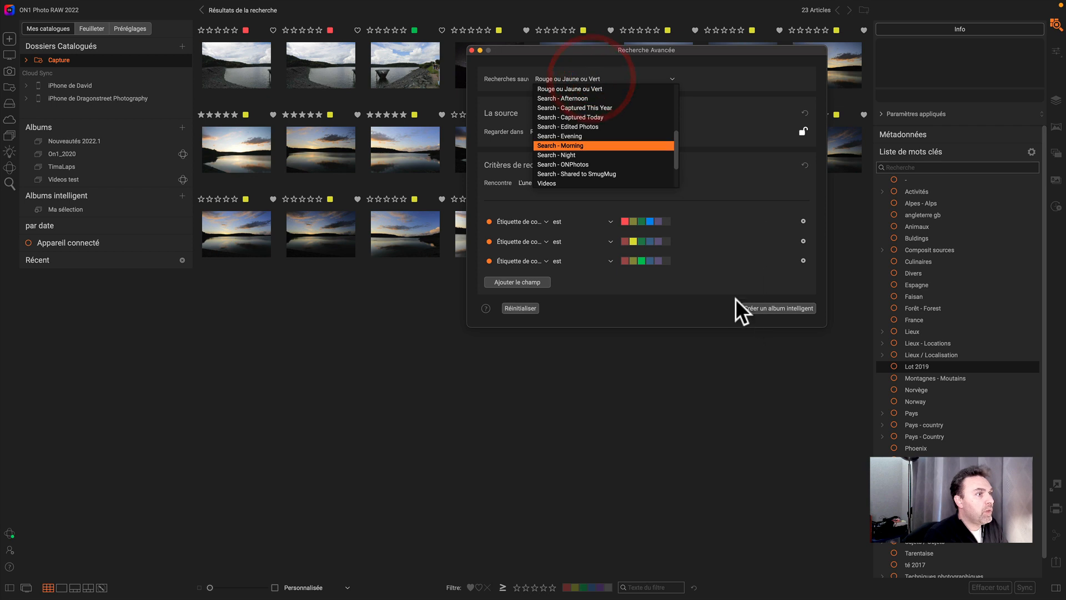
pyautogui.click(472, 50)
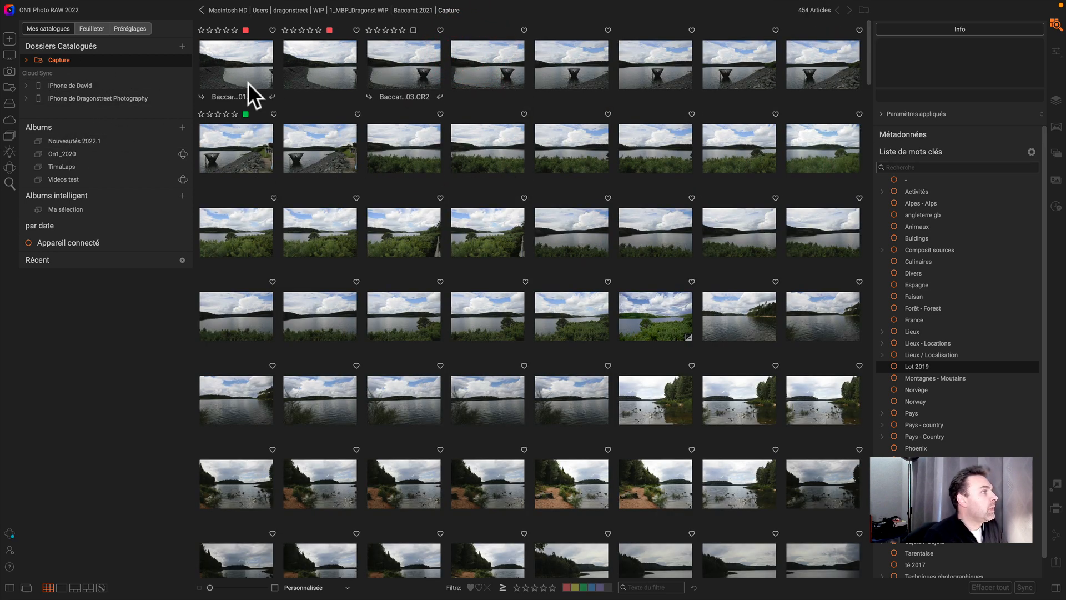
pyautogui.click(9, 183)
pyautogui.click(592, 78)
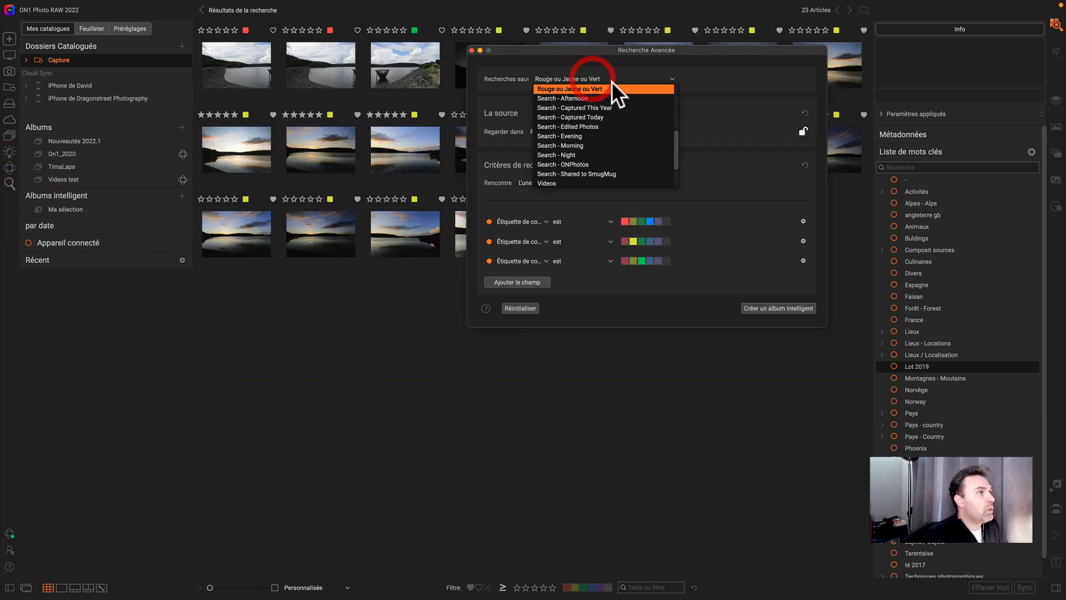
pyautogui.click(597, 98)
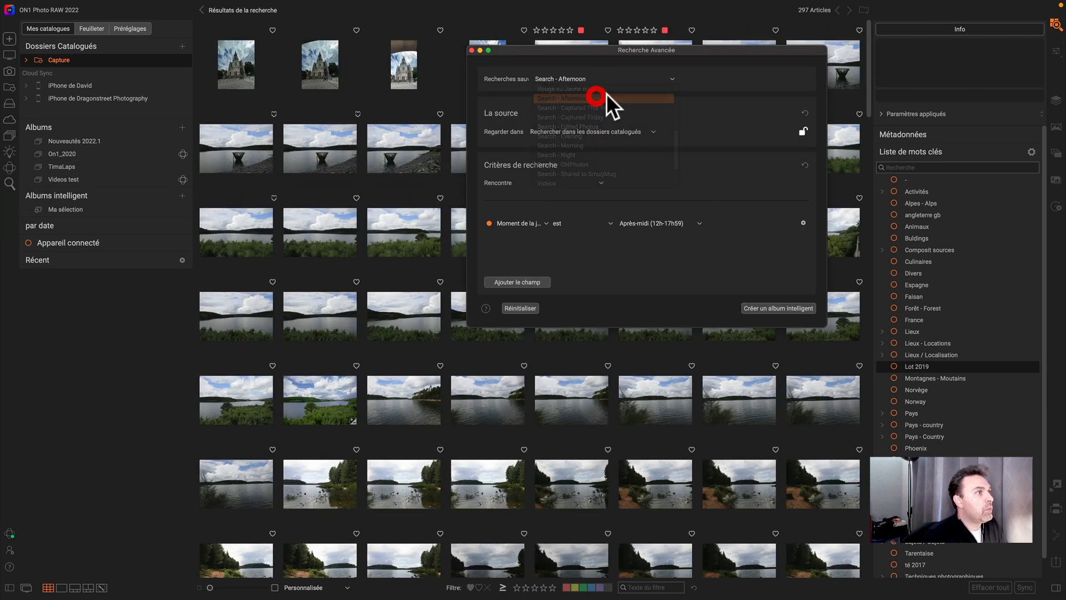
# - Set the saved search selection back to Non and close Advanced Search
pyautogui.click(583, 80)
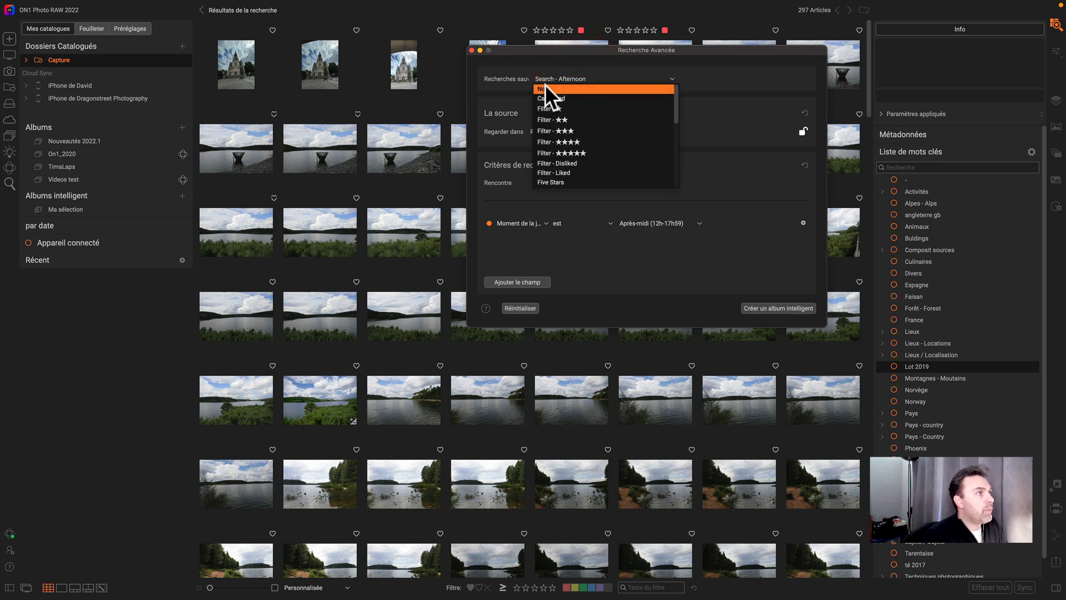
pyautogui.click(546, 85)
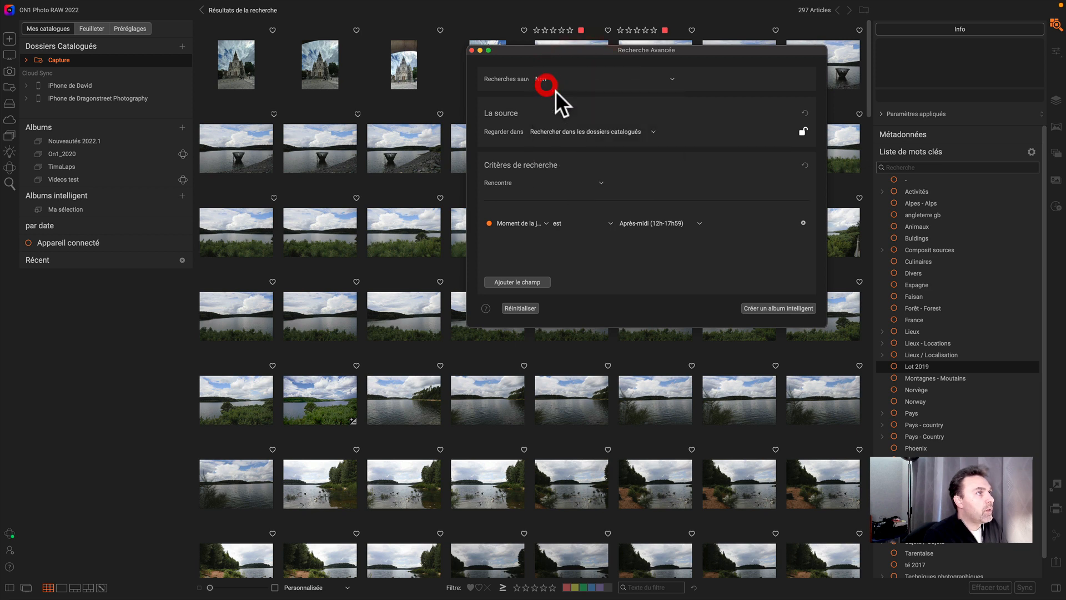
pyautogui.click(473, 50)
# - Reopen Advanced Search and load the Rouge ou Jaune ou Vert saved search
pyautogui.click(9, 183)
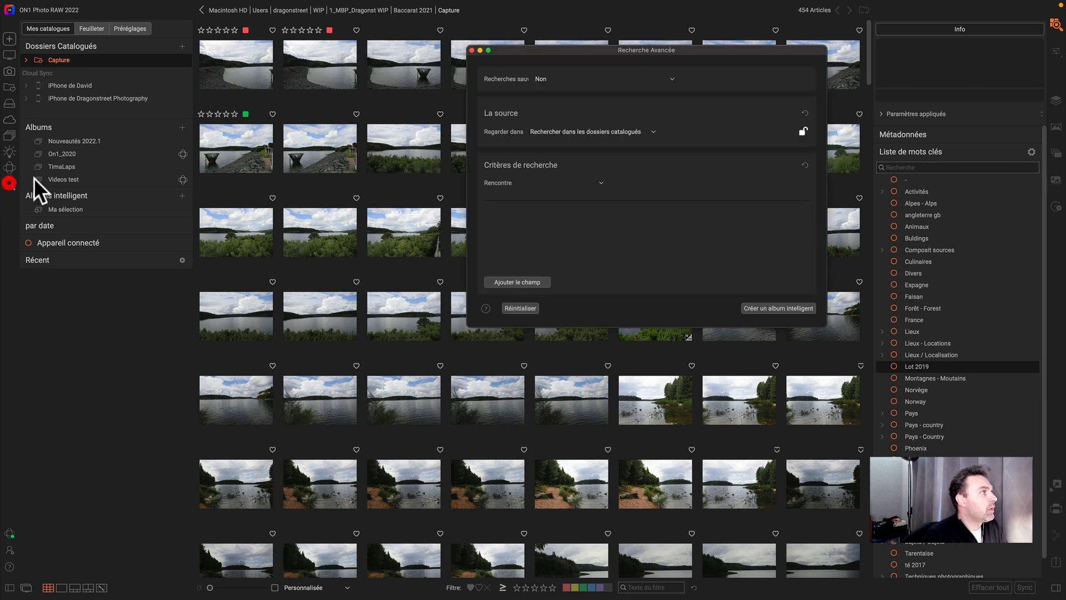
pyautogui.click(572, 79)
pyautogui.scroll(-5, 569, 145)
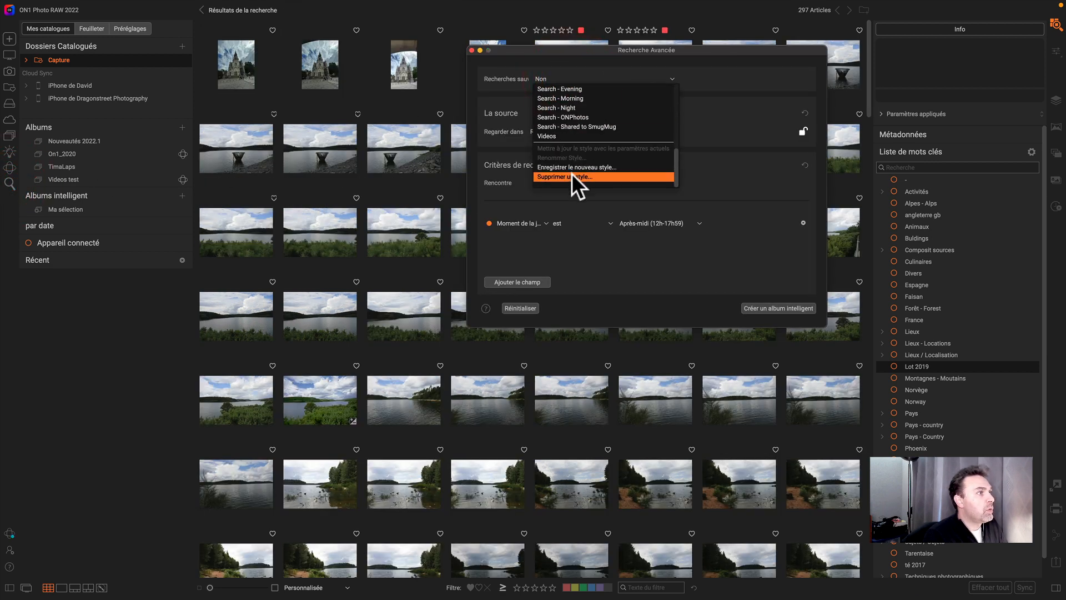
pyautogui.scroll(3, 578, 146)
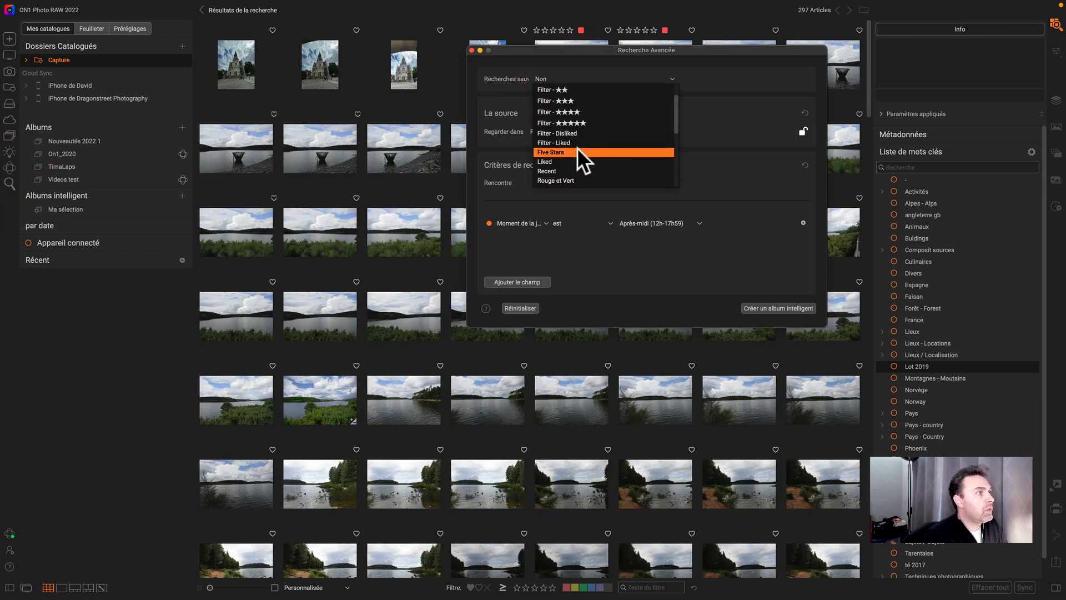
pyautogui.click(586, 155)
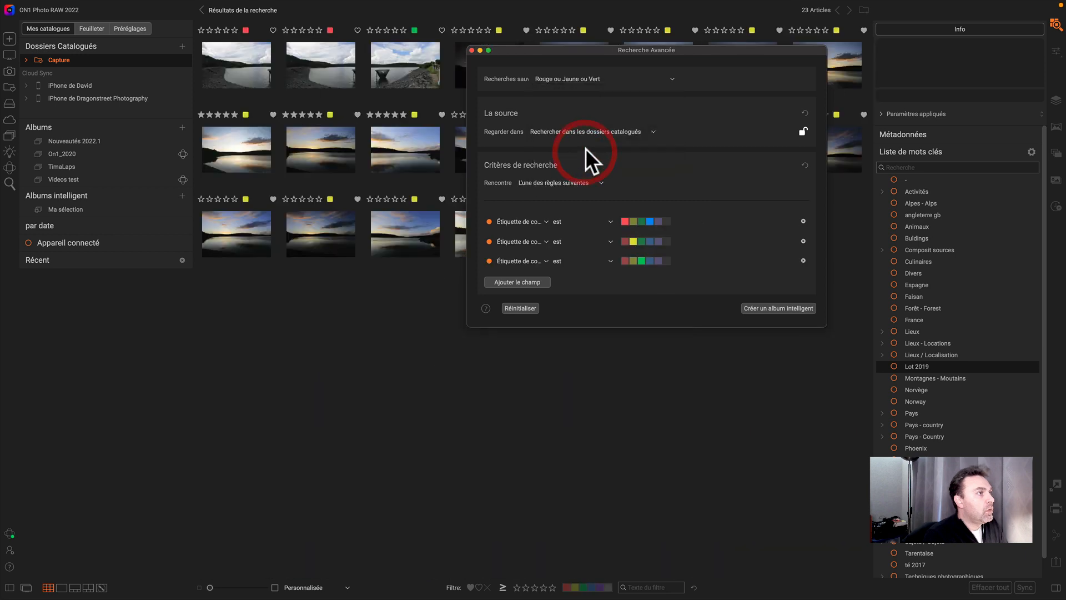
# - Close Advanced Search and open the Ma sélection smart album
pyautogui.moveTo(512, 51); pyautogui.dragTo(406, 282)
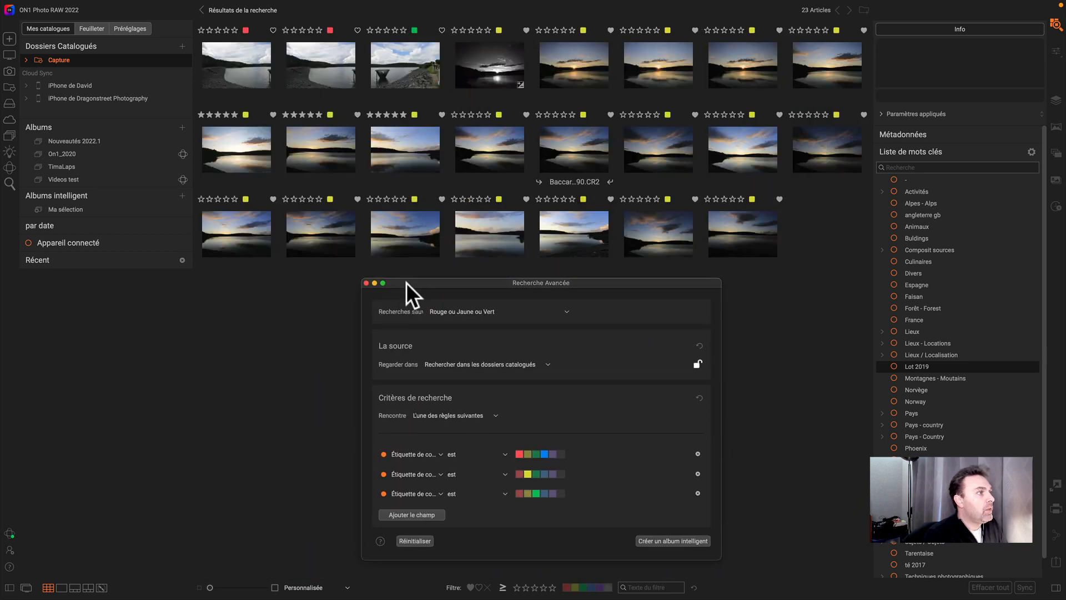
pyautogui.click(367, 281)
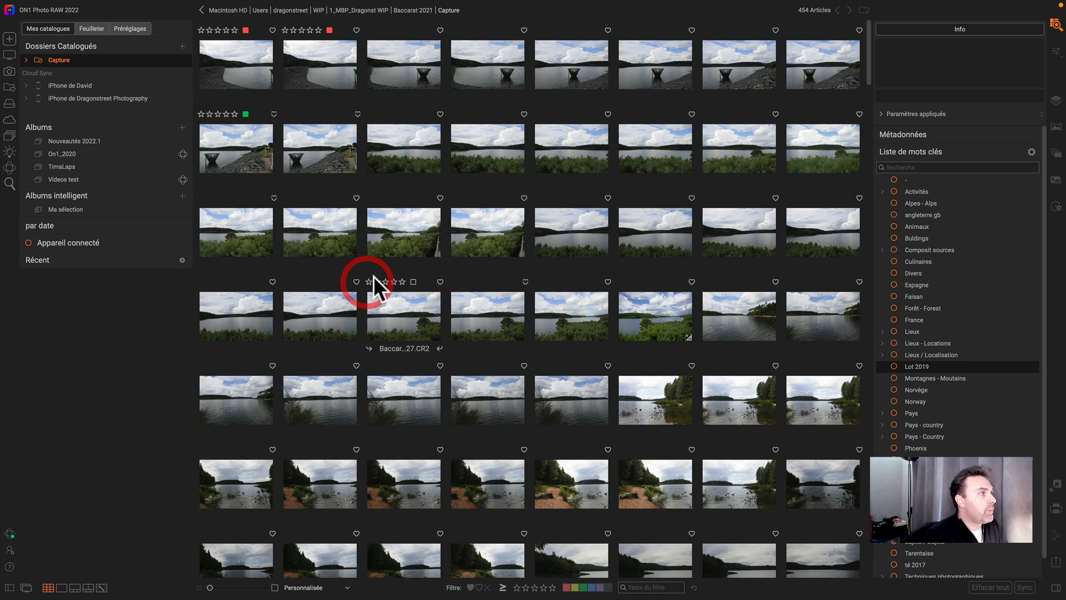
pyautogui.click(77, 208)
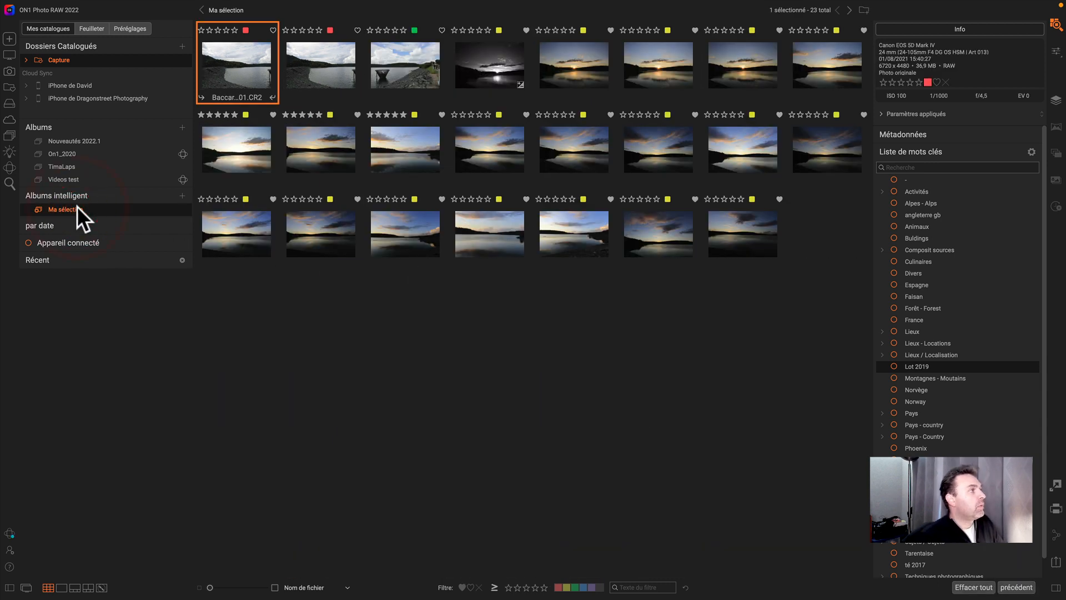